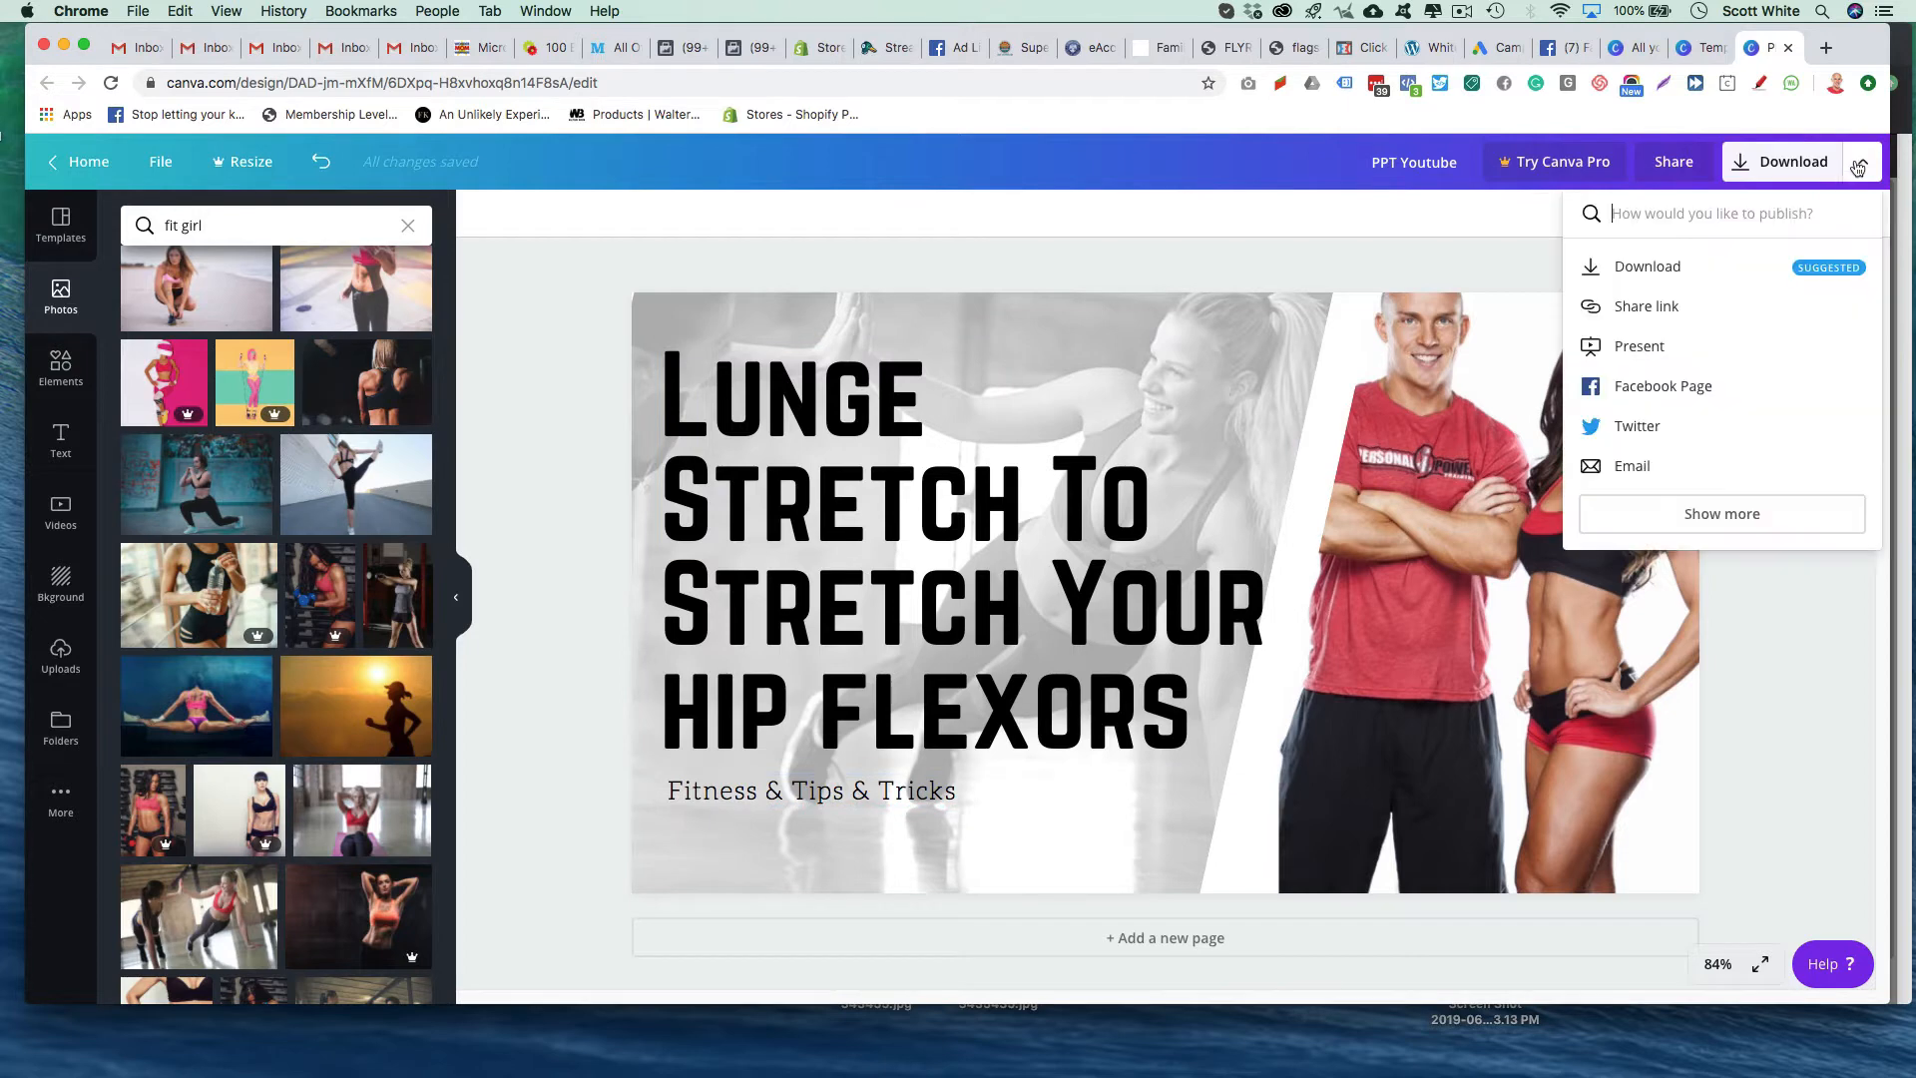
Step: Download the lunge stretch thumbnail design as a JPG and dismiss the Canva Pro trial offer
{"action": "left_click", "coordinate": [1673, 262]}
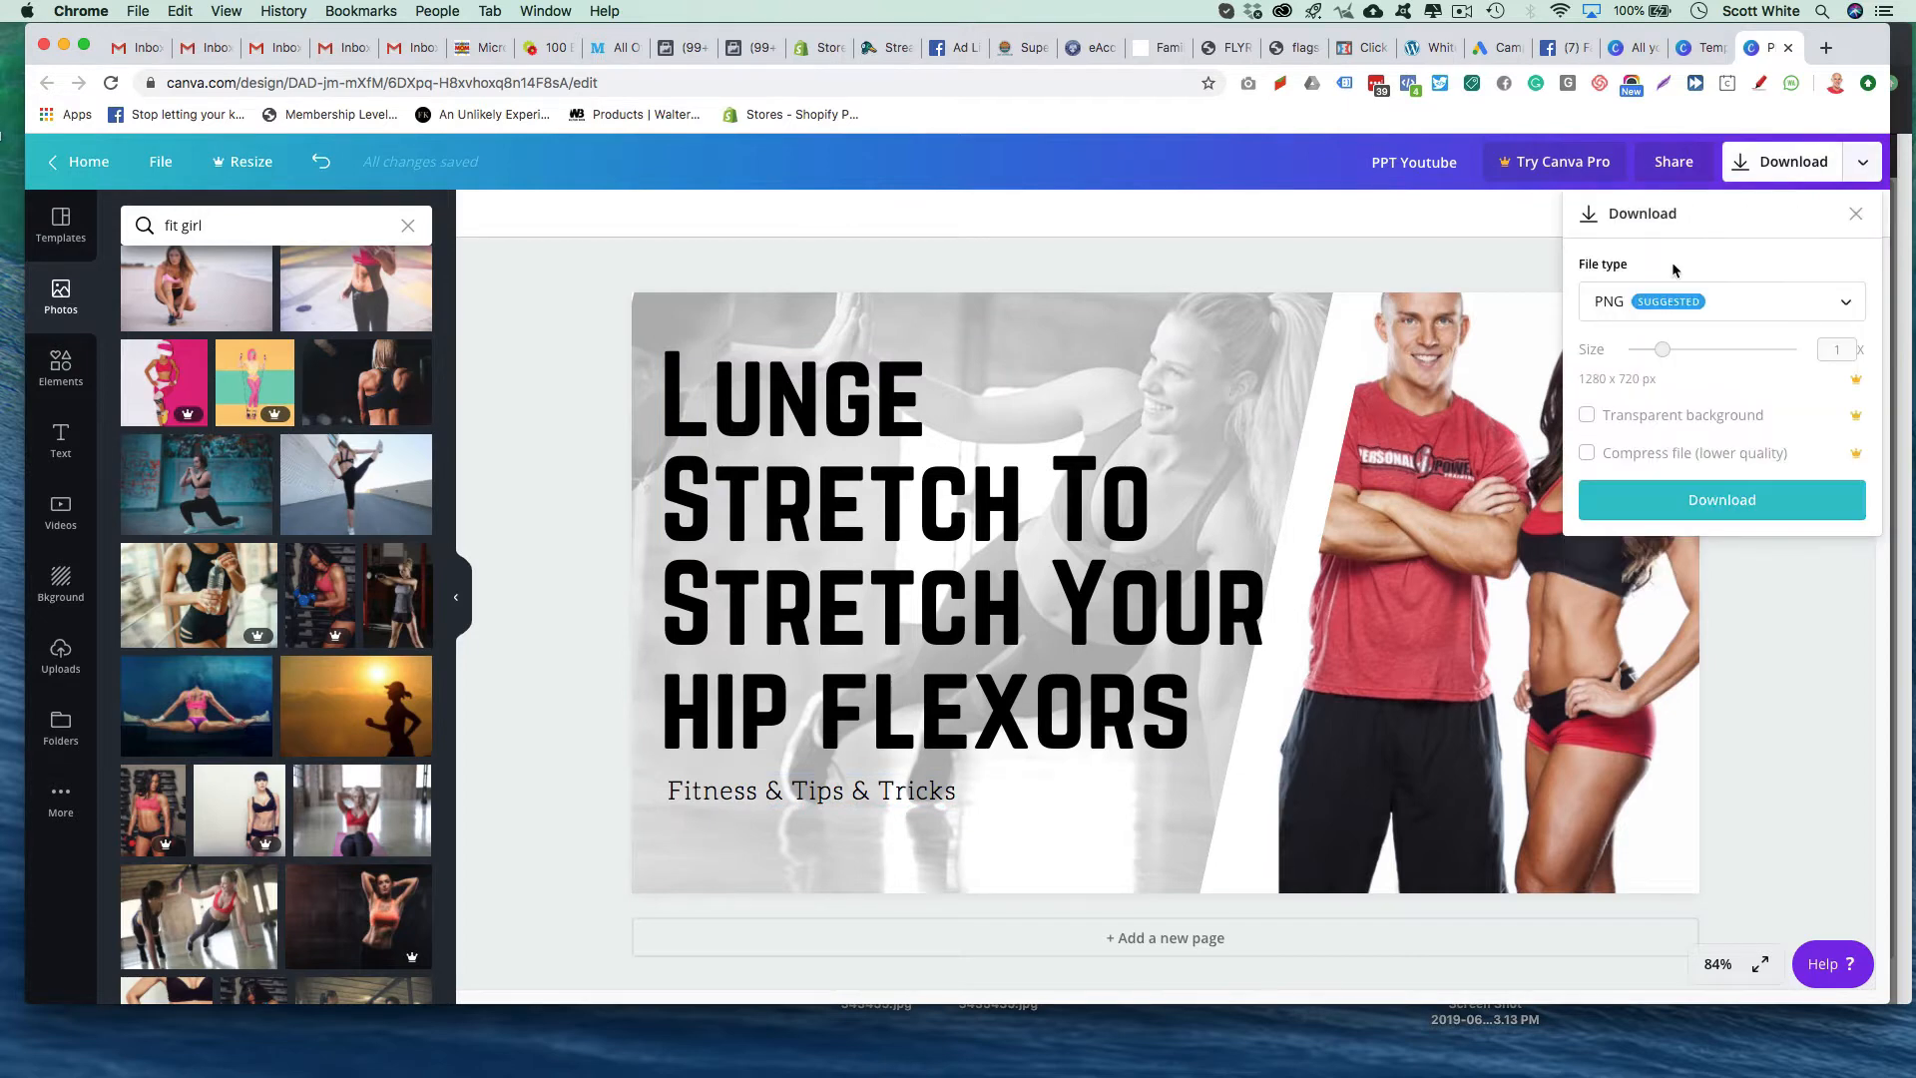
{"action": "left_click", "coordinate": [1757, 309]}
{"action": "left_click", "coordinate": [1651, 367]}
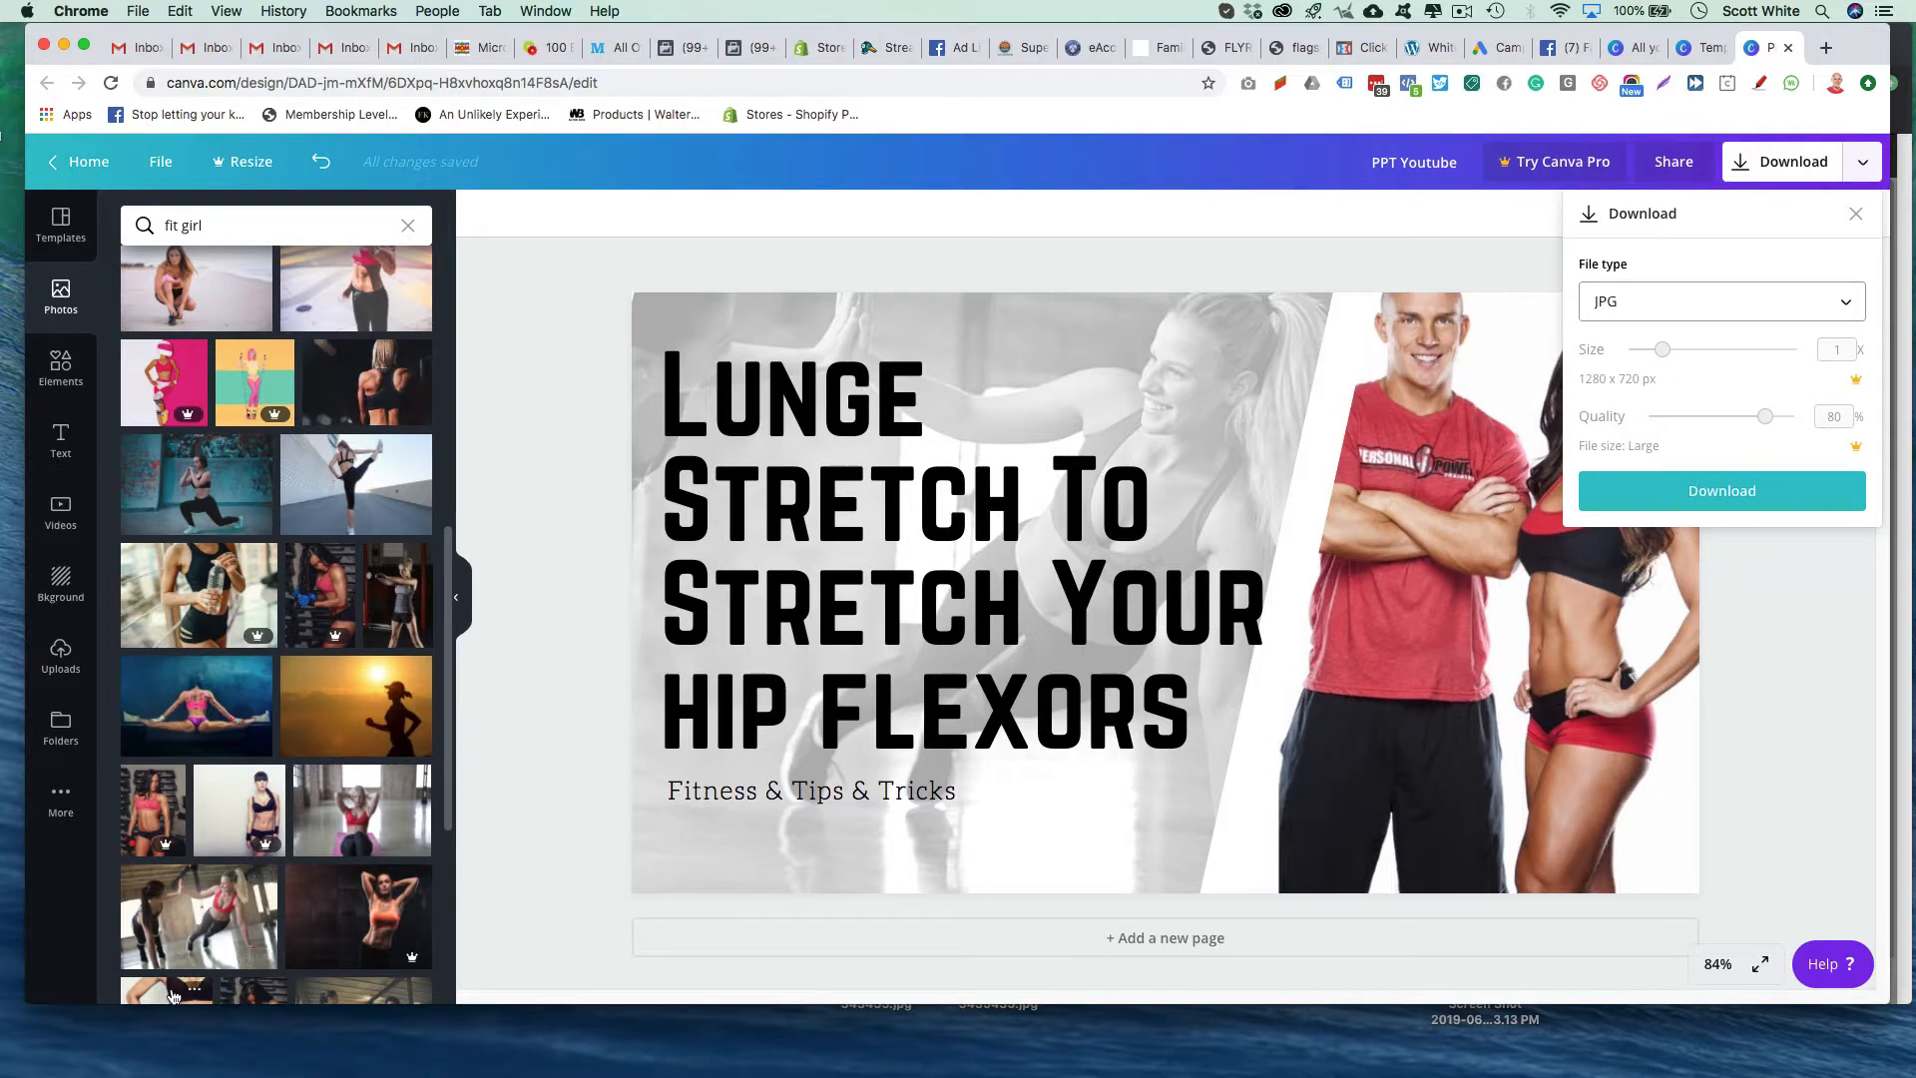
{"action": "left_click", "coordinate": [1721, 490]}
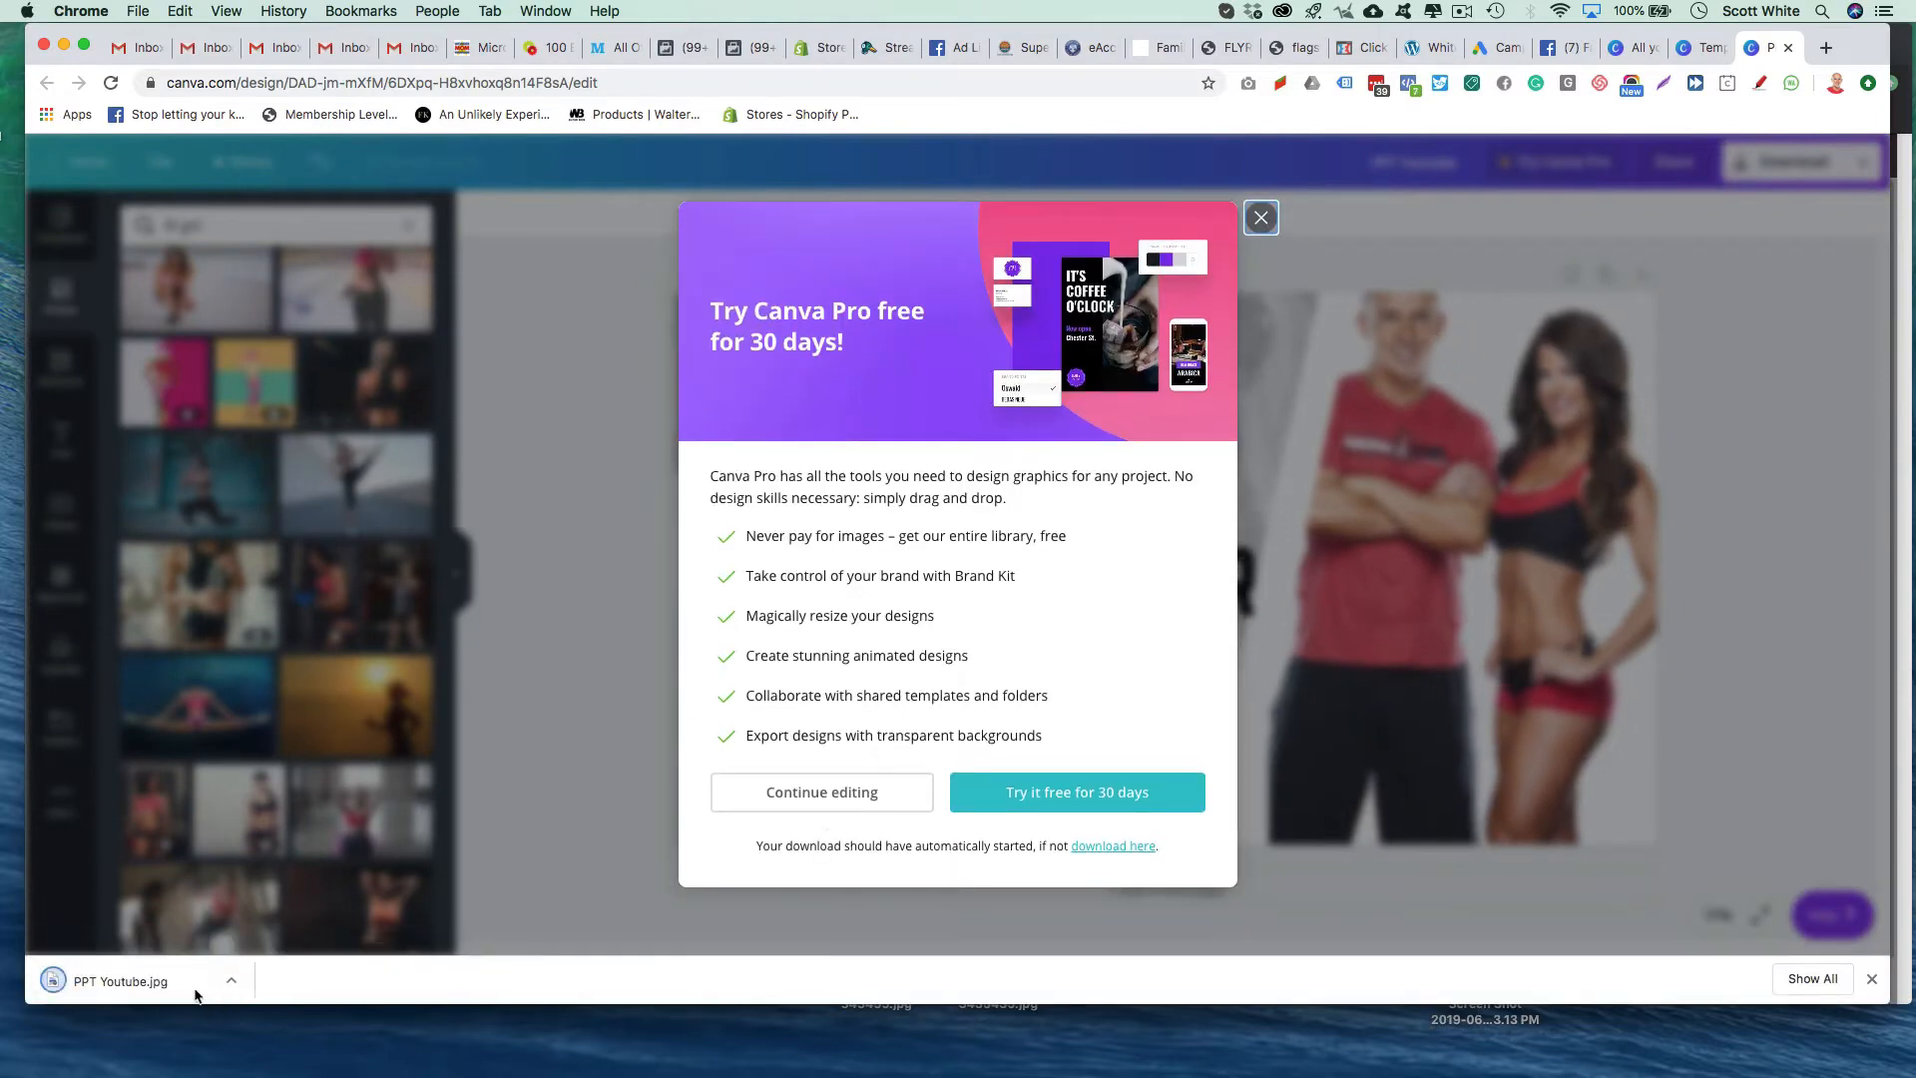
{"action": "left_click", "coordinate": [594, 347]}
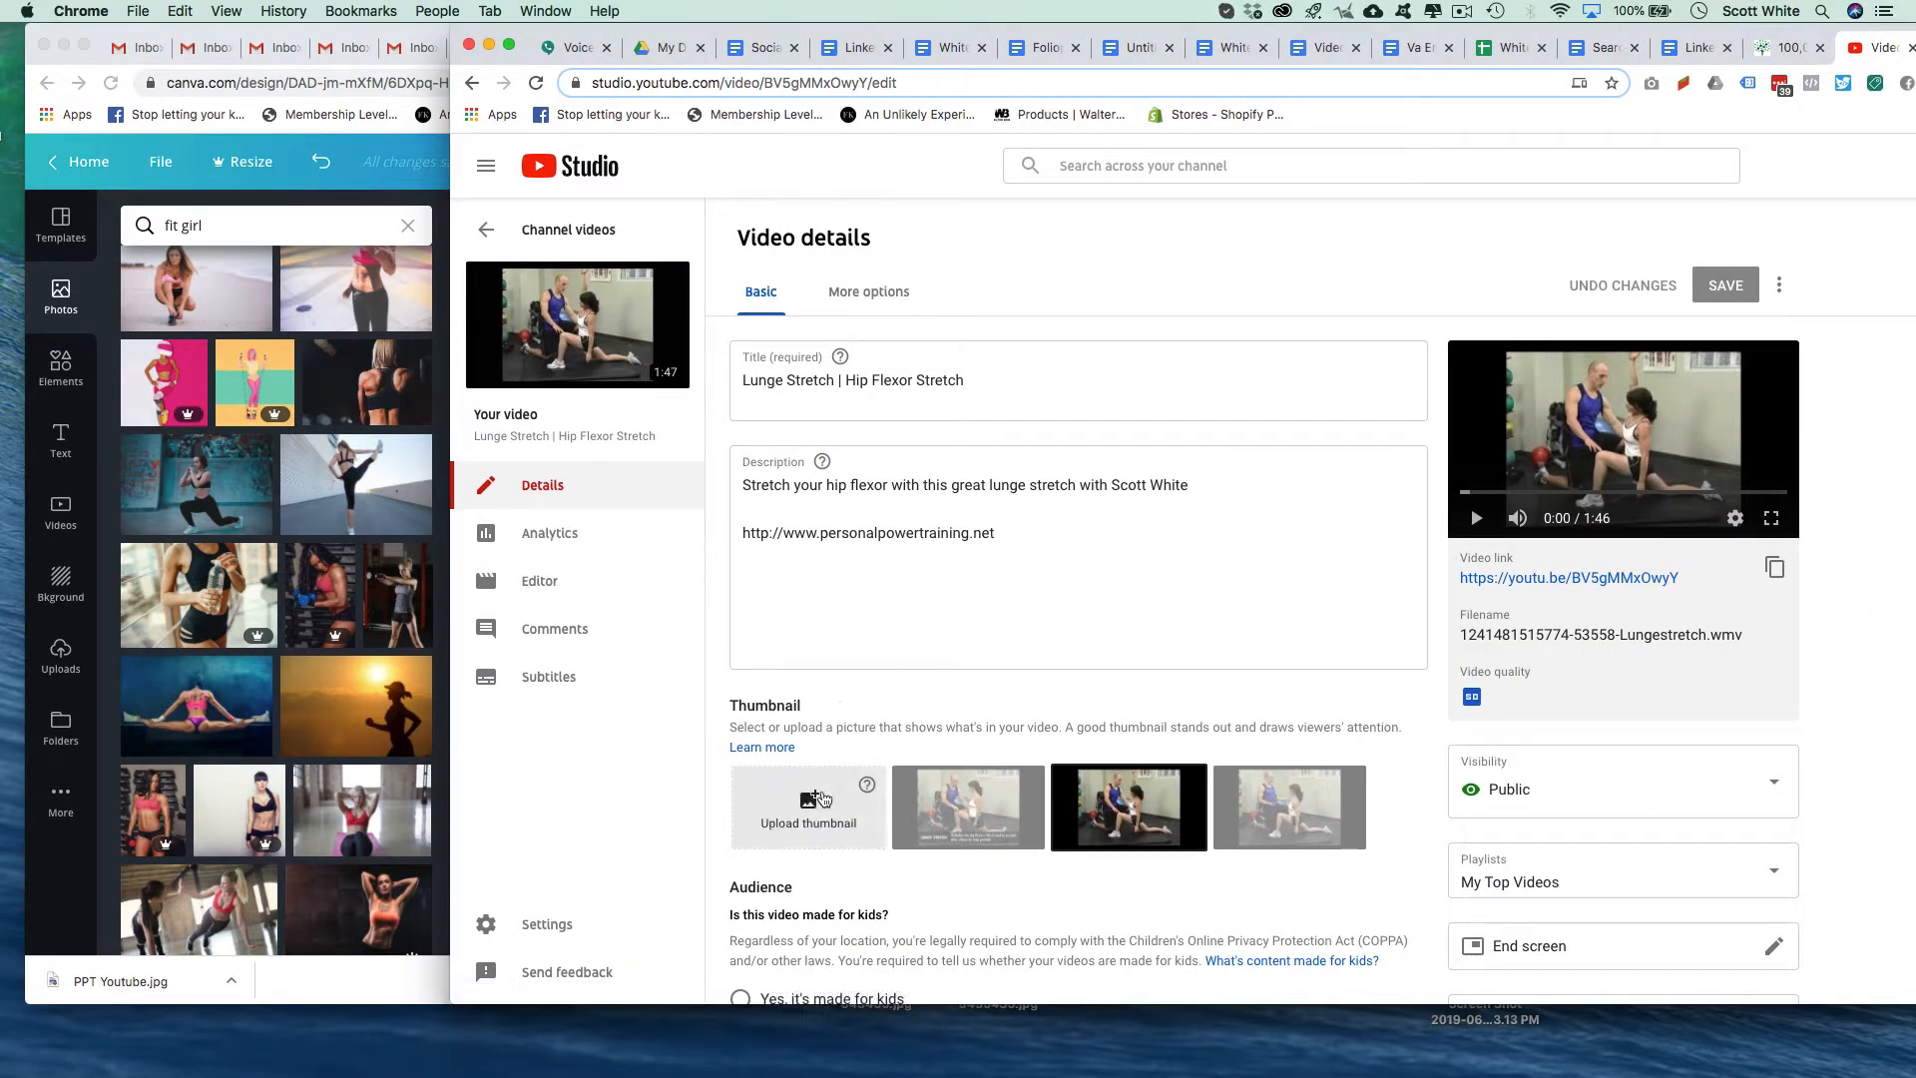
Step: In YouTube Studio, upload PPT Youtube.jpg as the lunge stretch video's thumbnail, save the changes and return to the channel videos
{"action": "left_click_drag", "start_coordinate": [84, 982], "coordinate": [192, 983]}
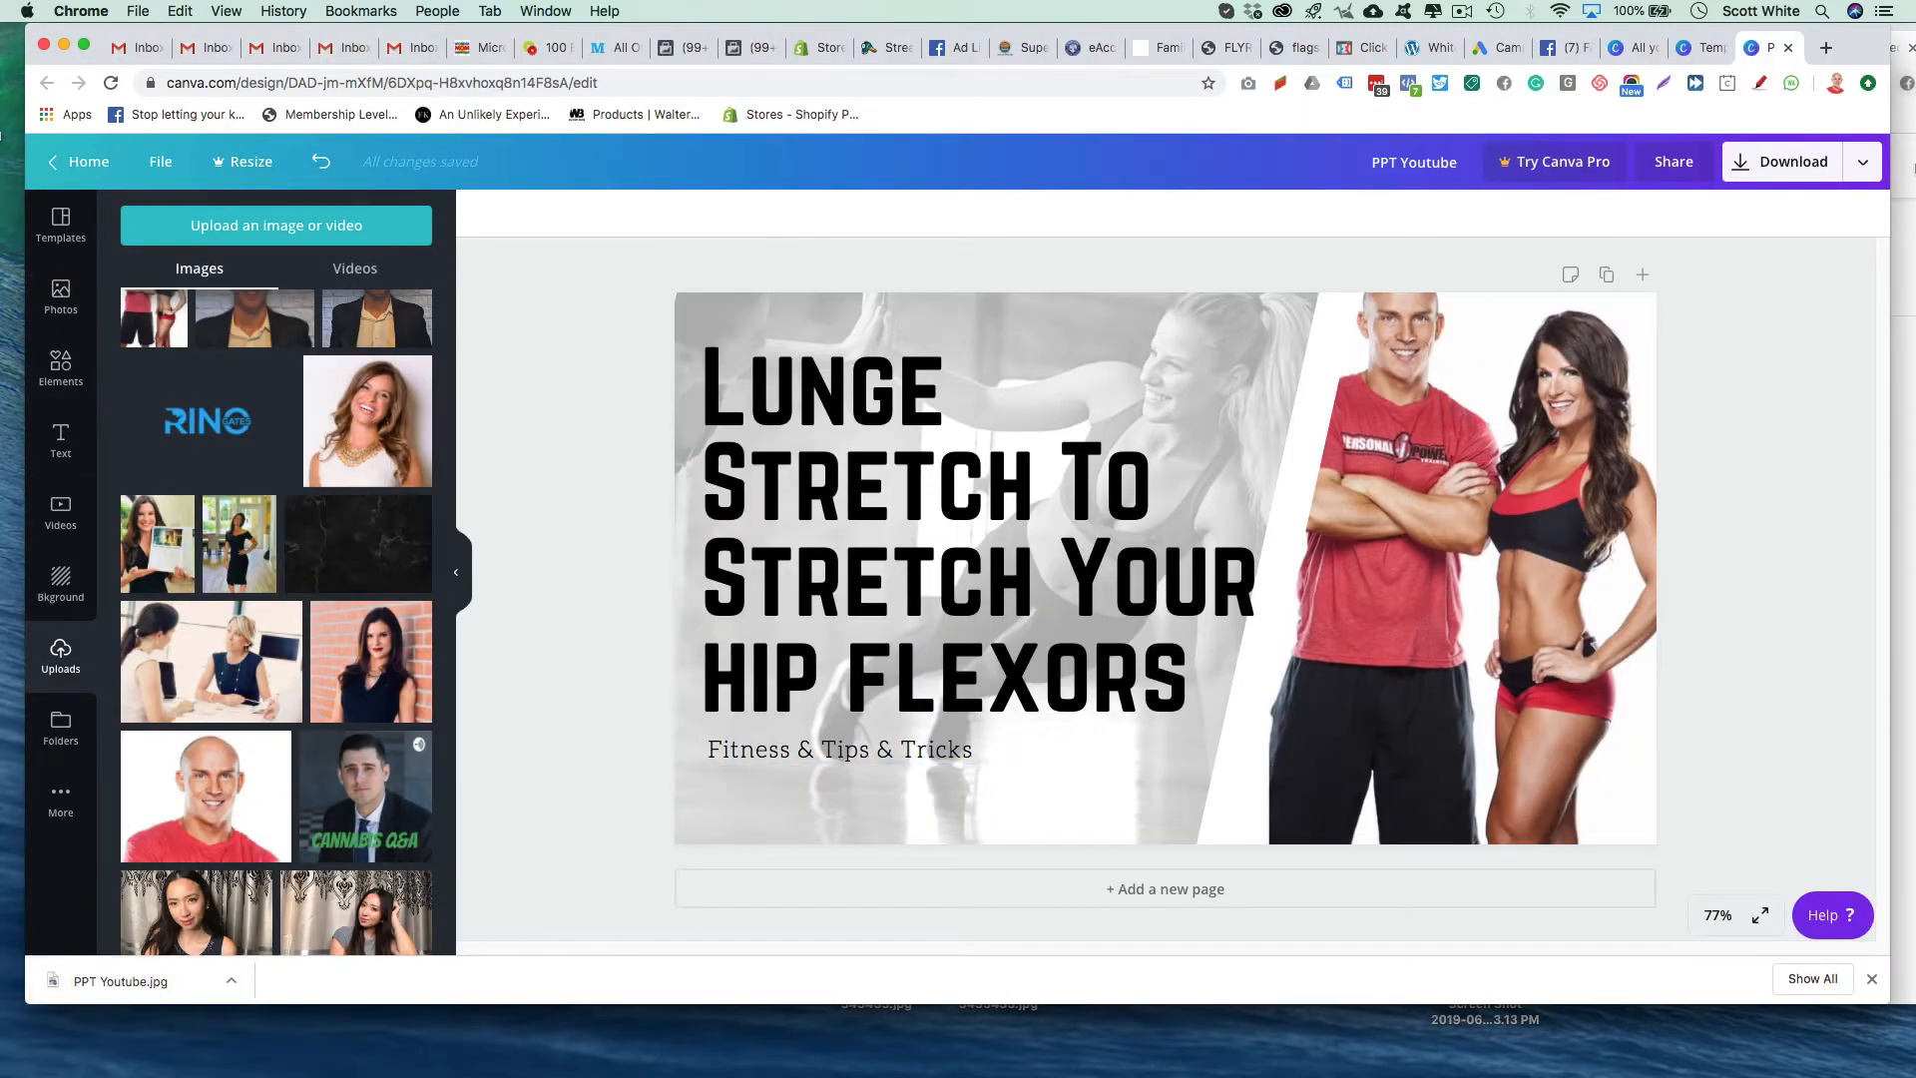
{"action": "left_click", "coordinate": [1901, 215]}
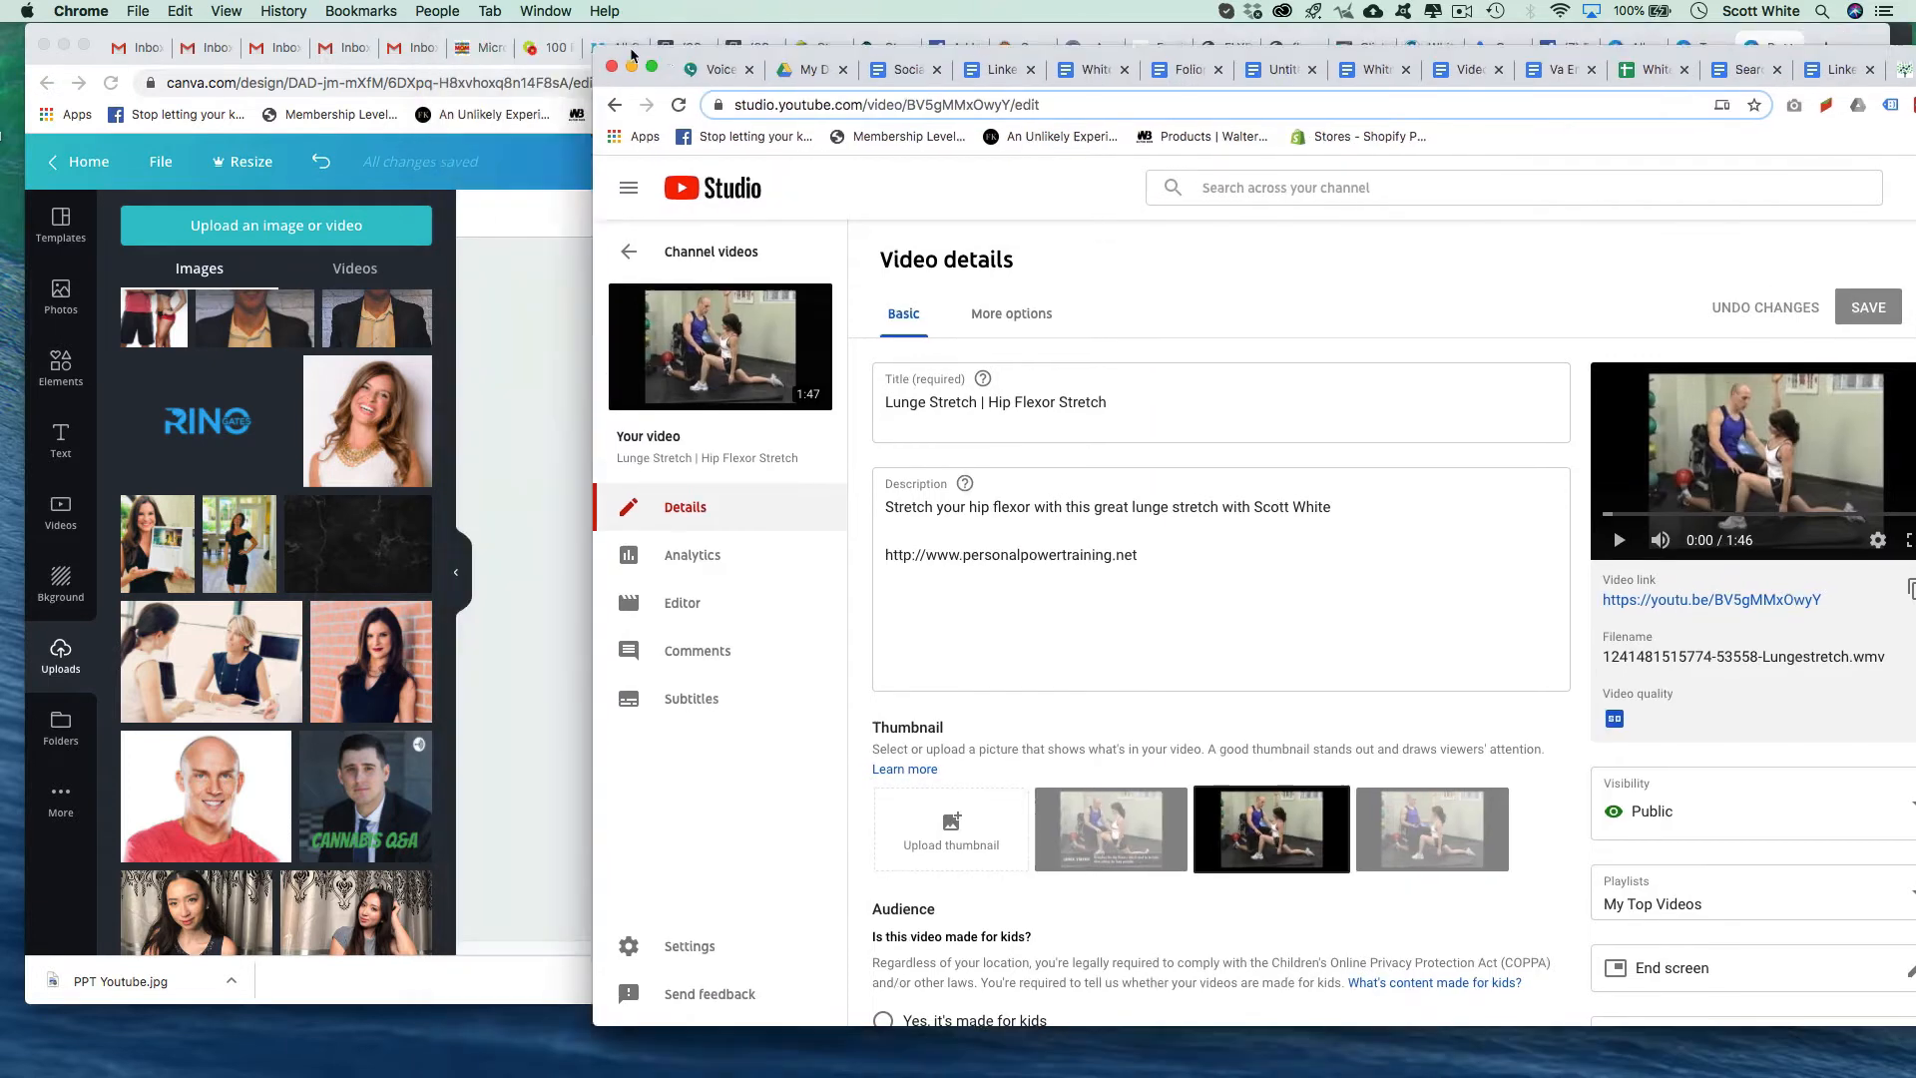
{"action": "left_click", "coordinate": [48, 695]}
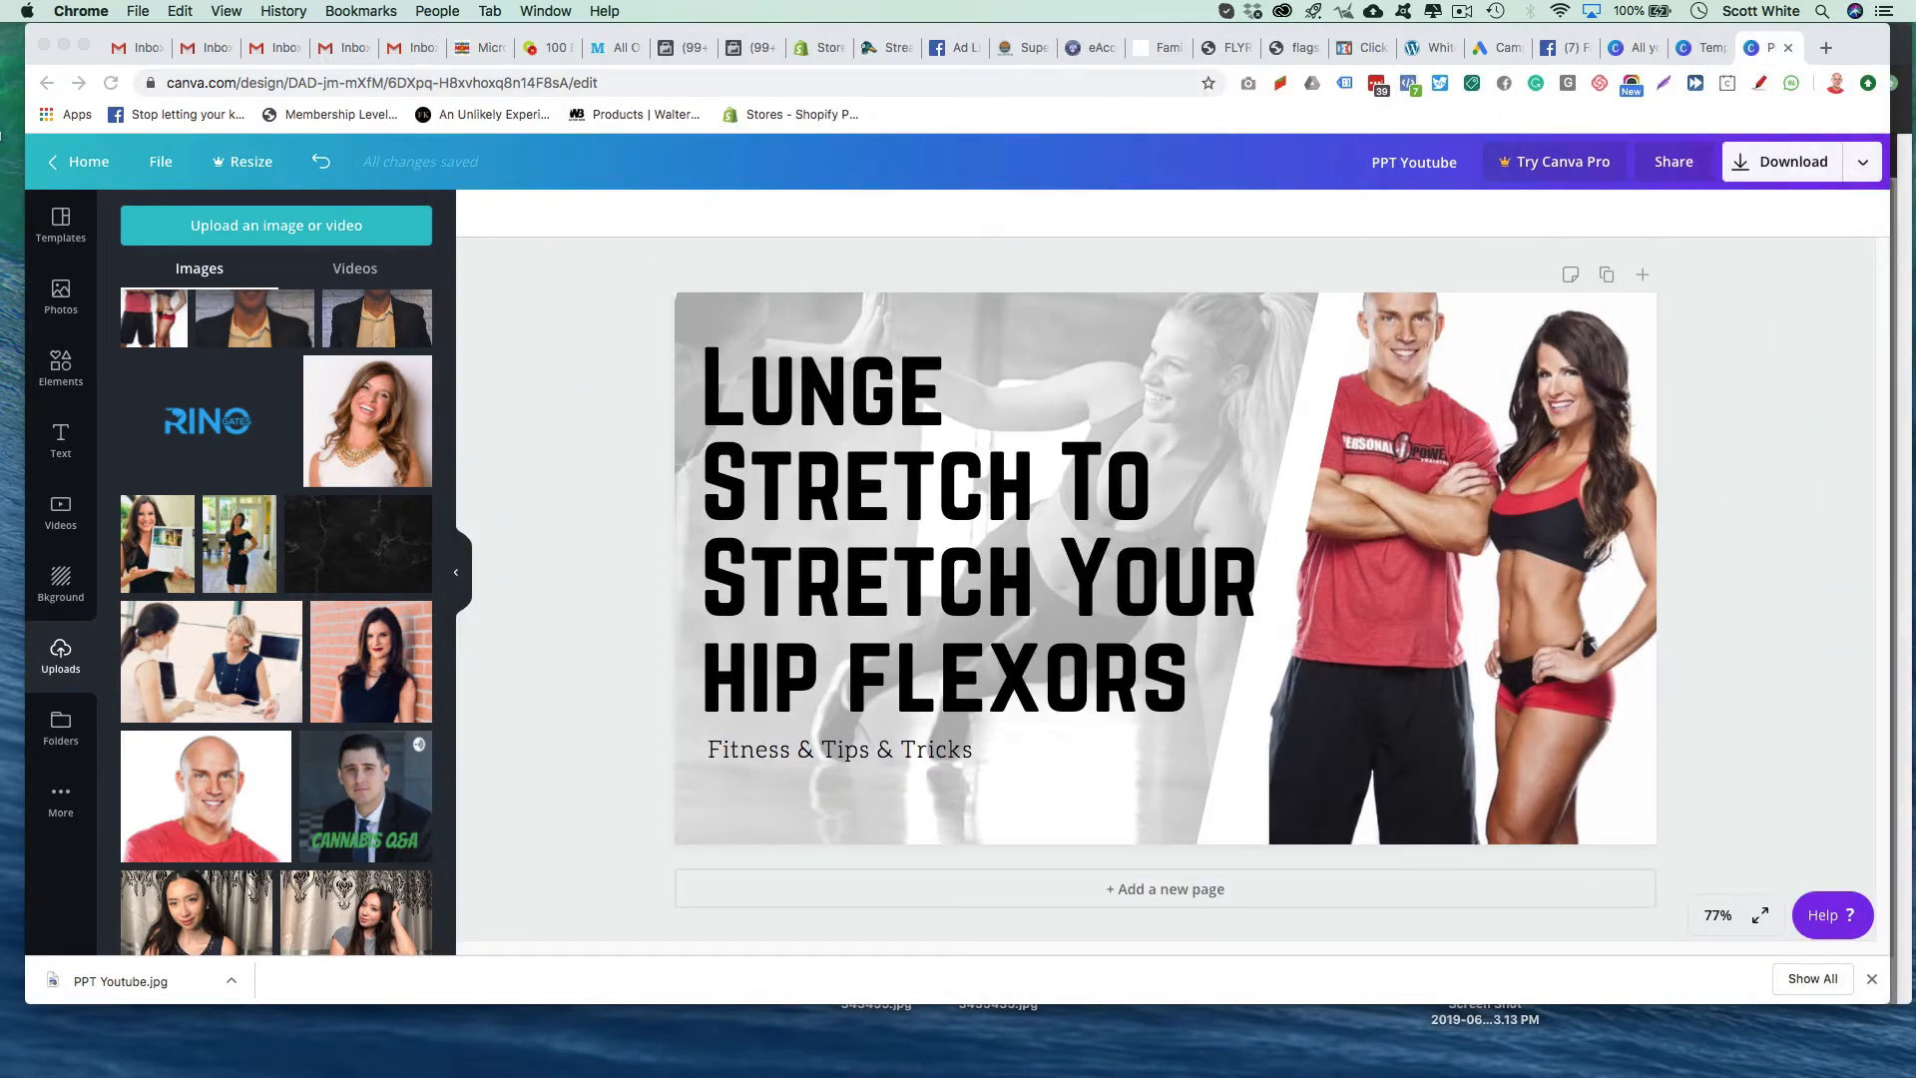
{"action": "left_click_drag", "start_coordinate": [99, 981], "coordinate": [1647, 579]}
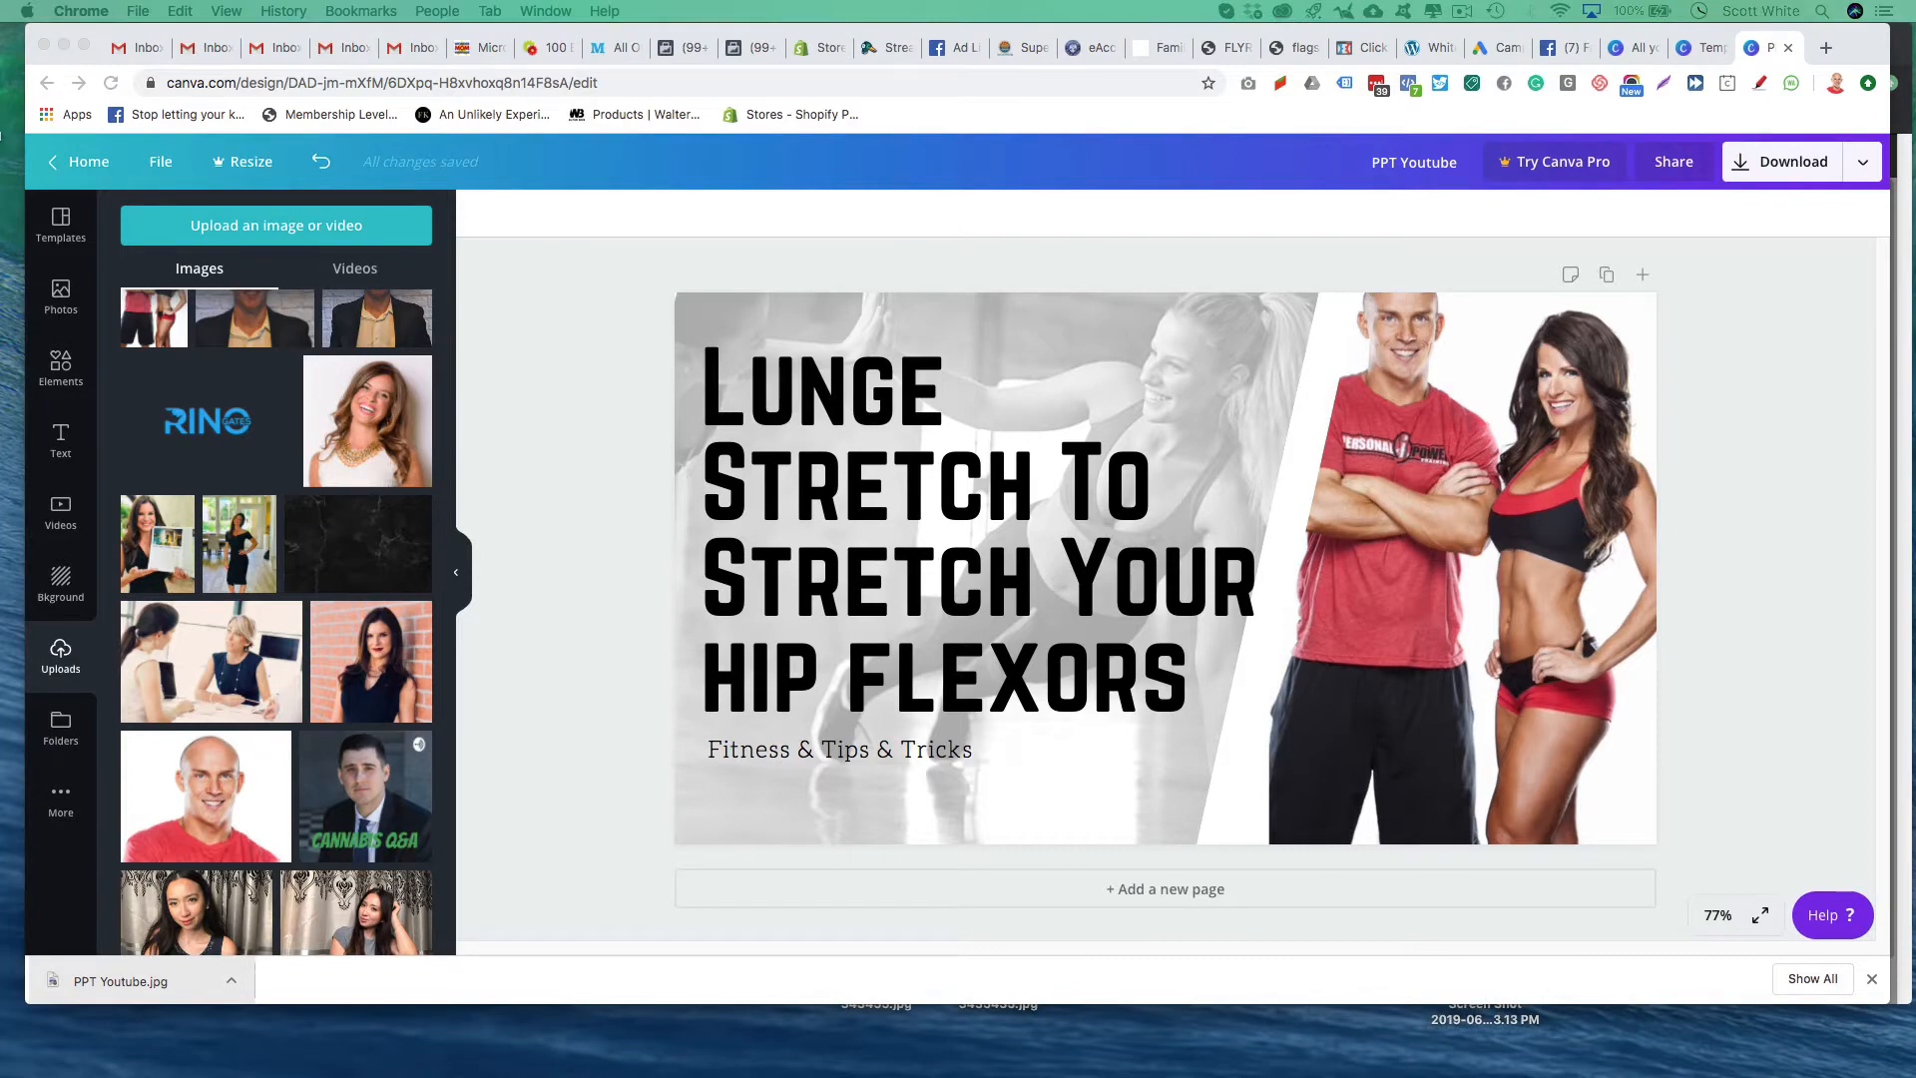
{"action": "left_click_drag", "start_coordinate": [1911, 24], "coordinate": [435, 24]}
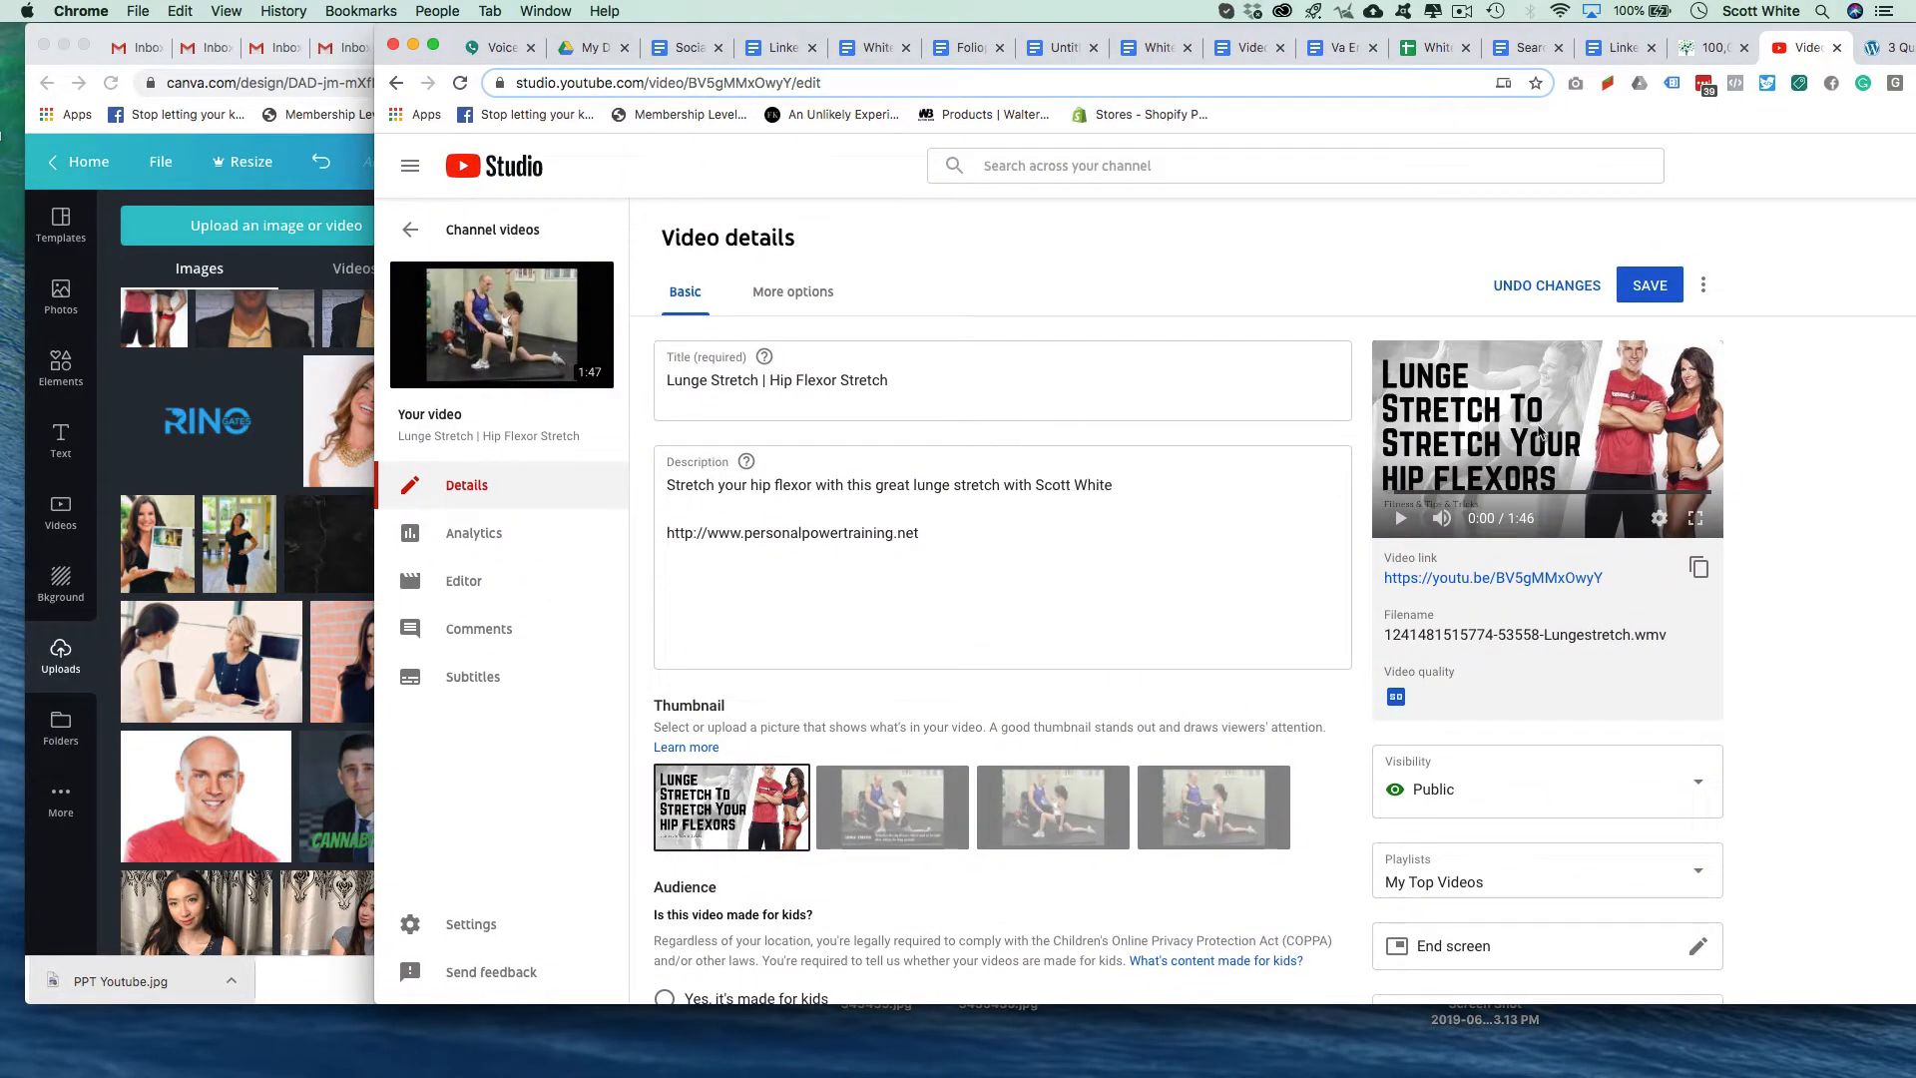
{"action": "left_click", "coordinate": [1650, 286]}
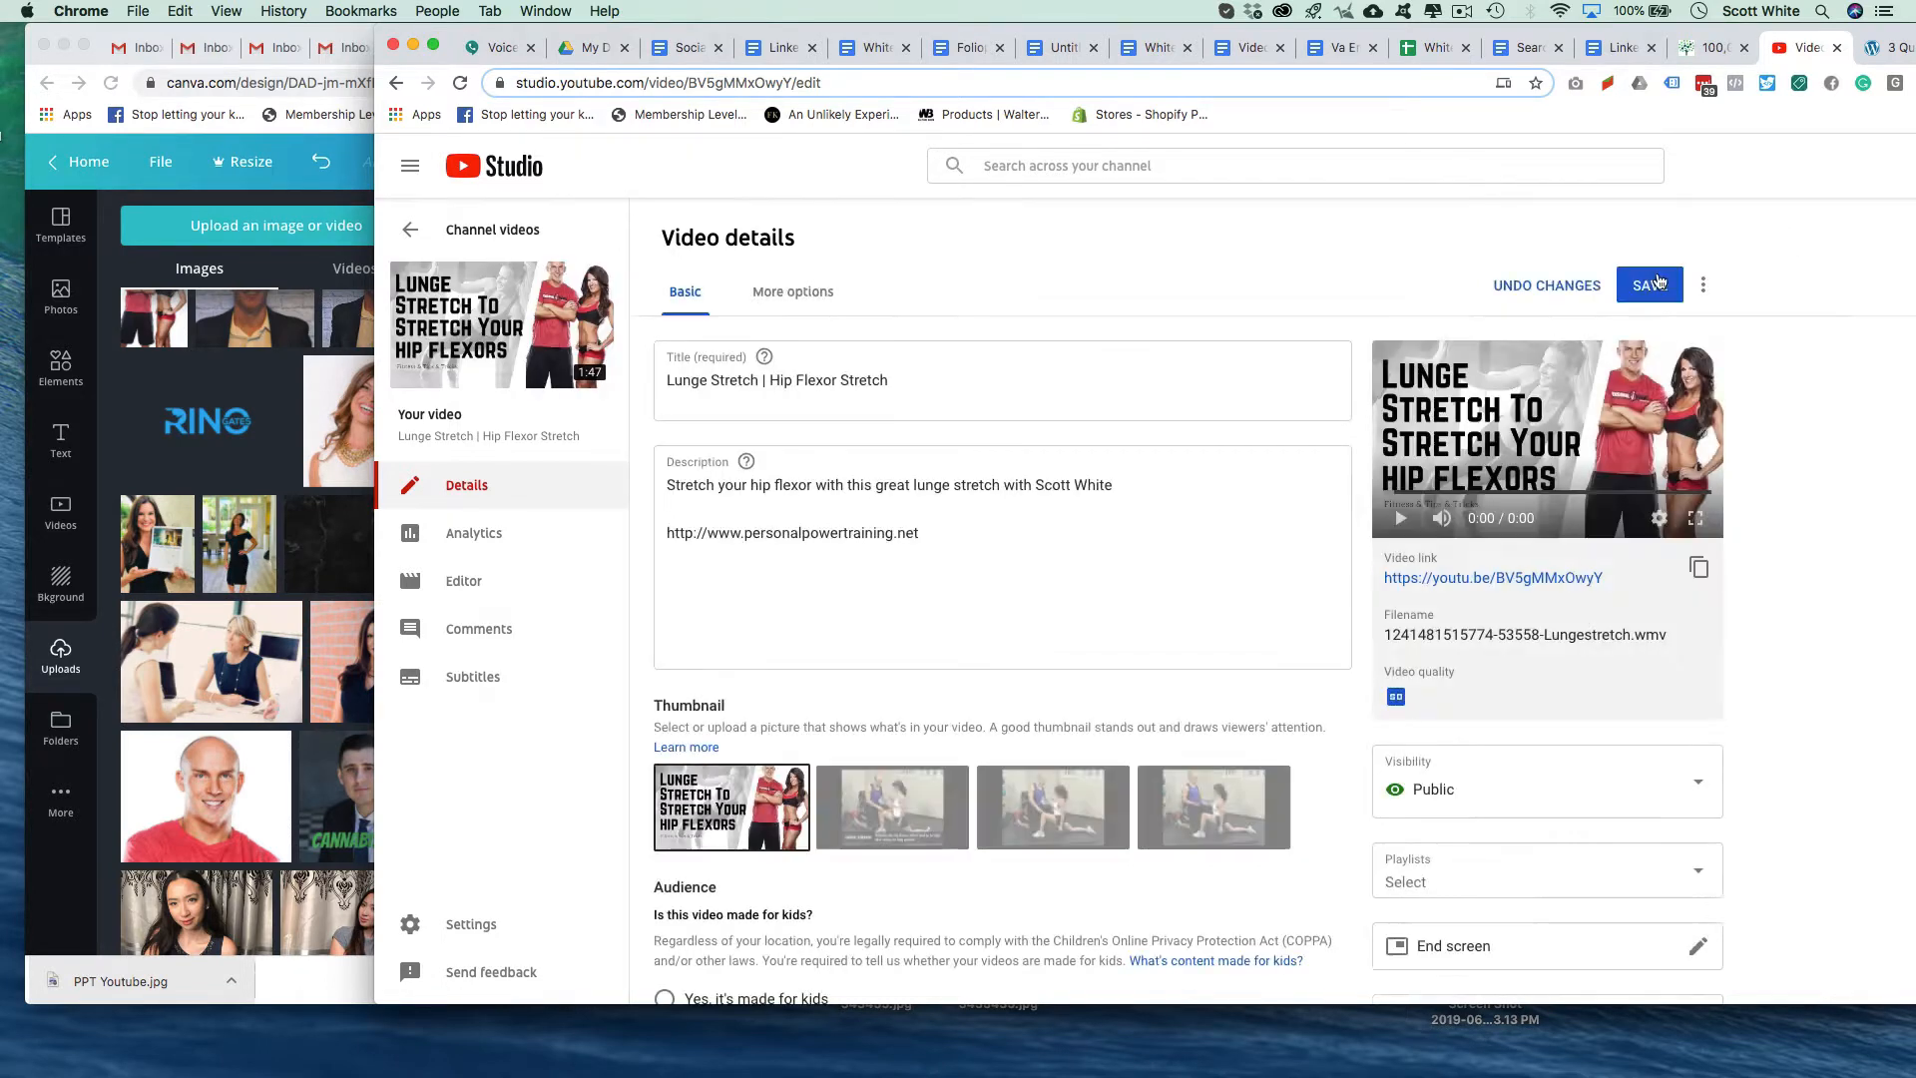
{"action": "left_click", "coordinate": [410, 230]}
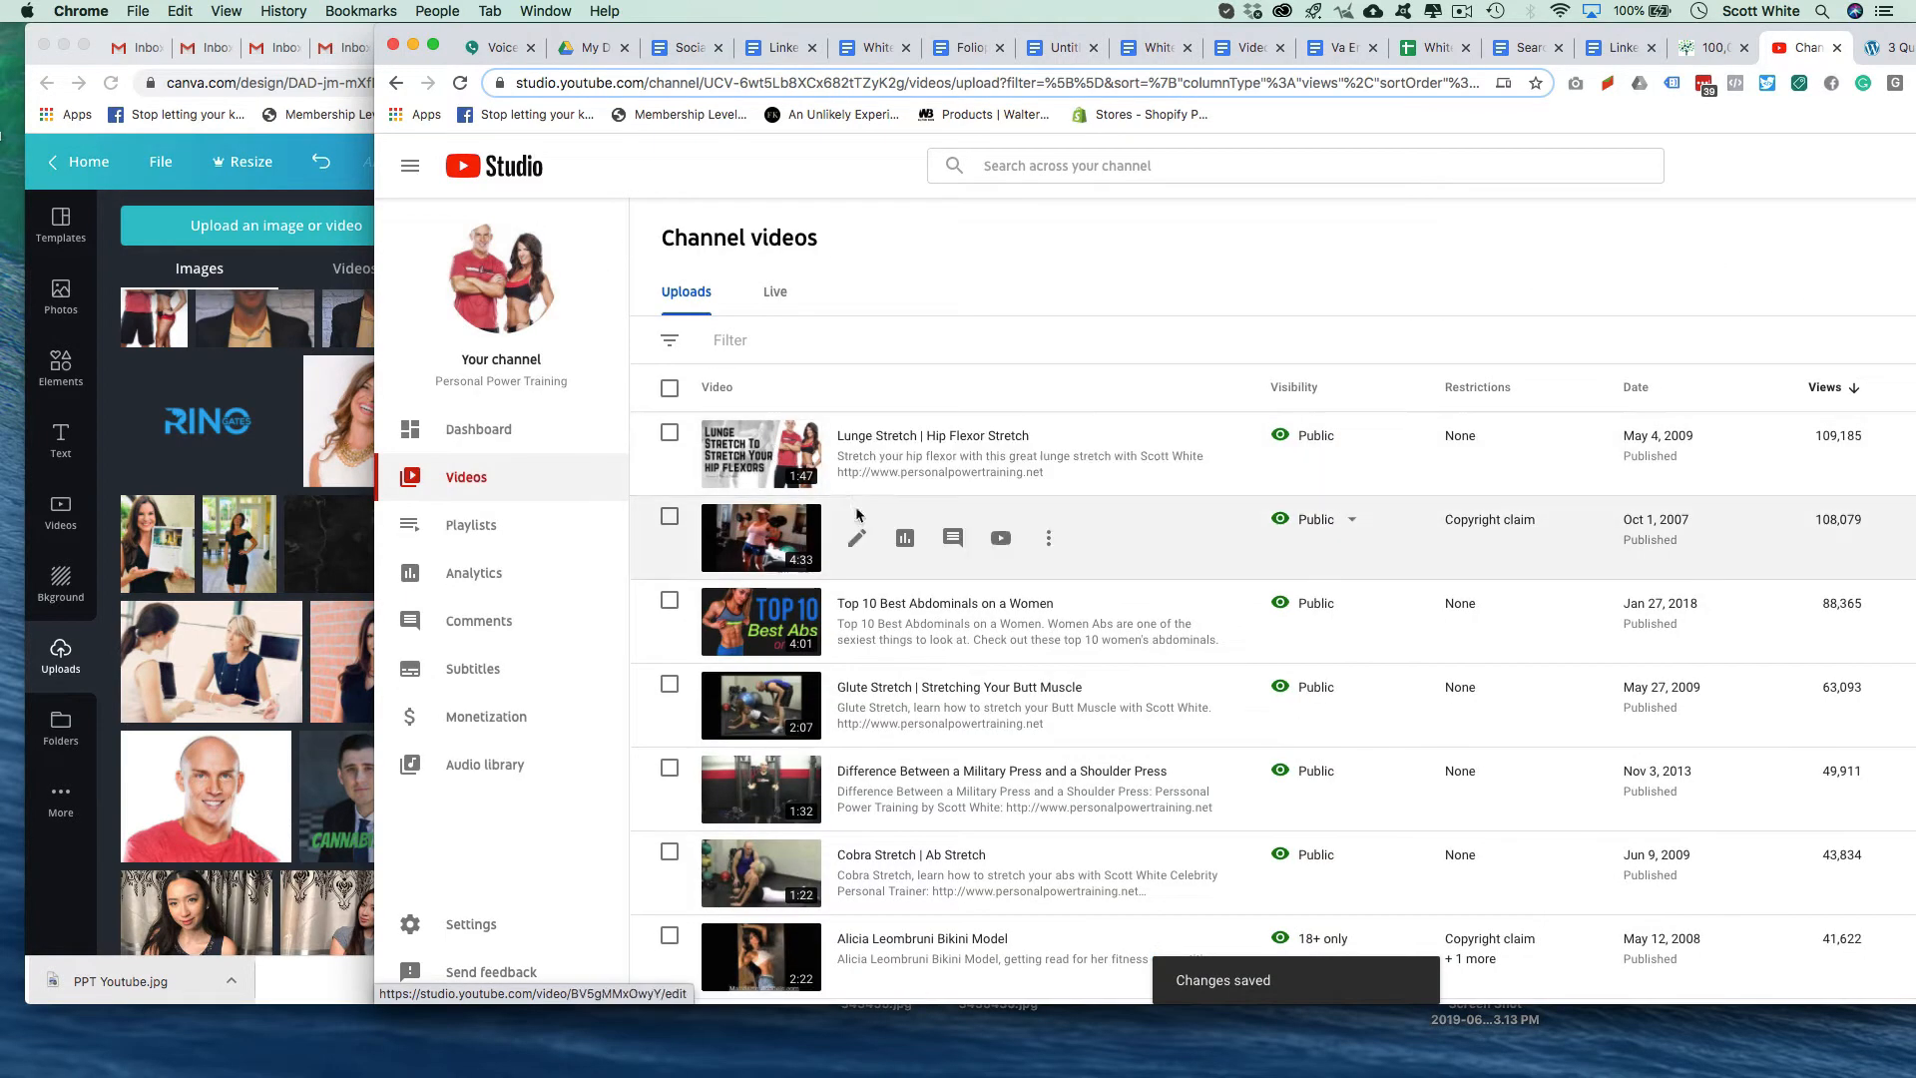
Step: Switch back to Canva and replace the headline with "Fitness Model Workout" followed by the fitness model's name
{"action": "left_click", "coordinate": [414, 45]}
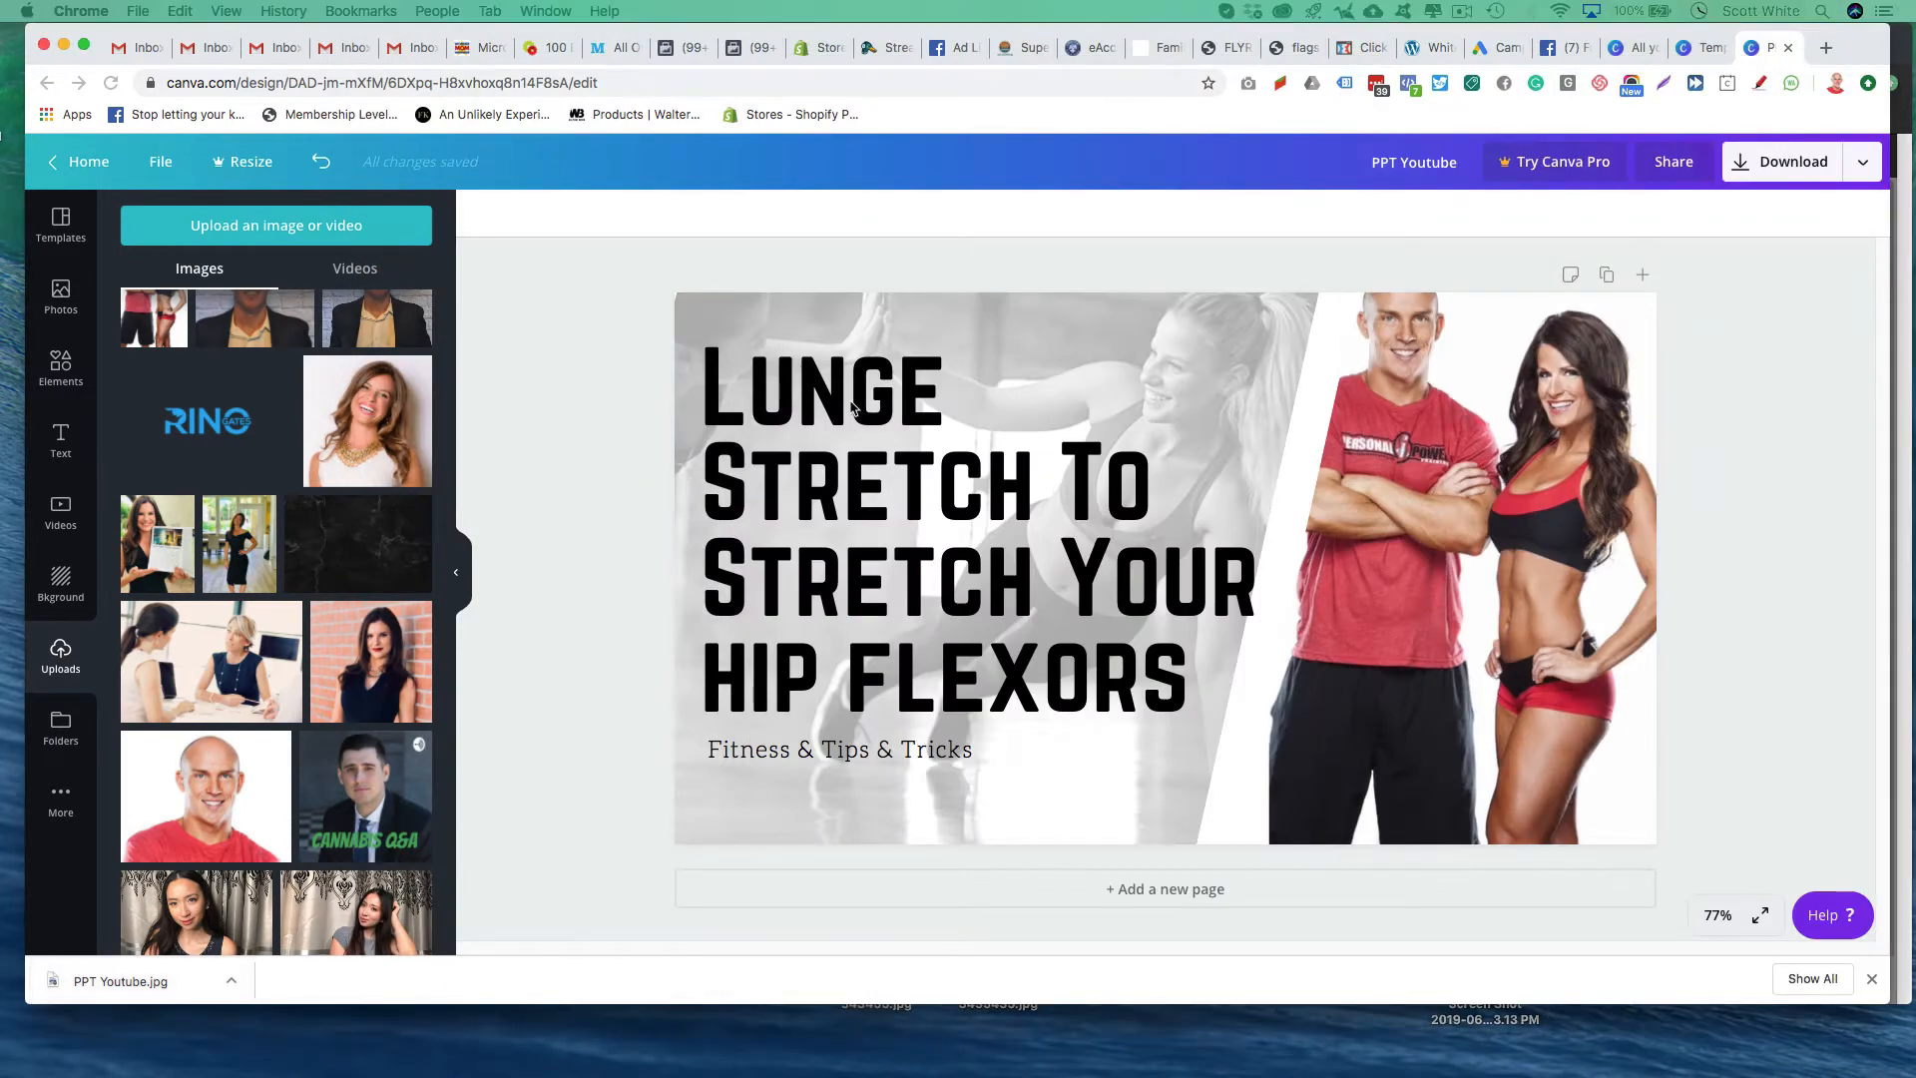
{"action": "double_click", "coordinate": [851, 407]}
{"action": "type", "text": "Fitness Model Workout Alicia Leombruni"}
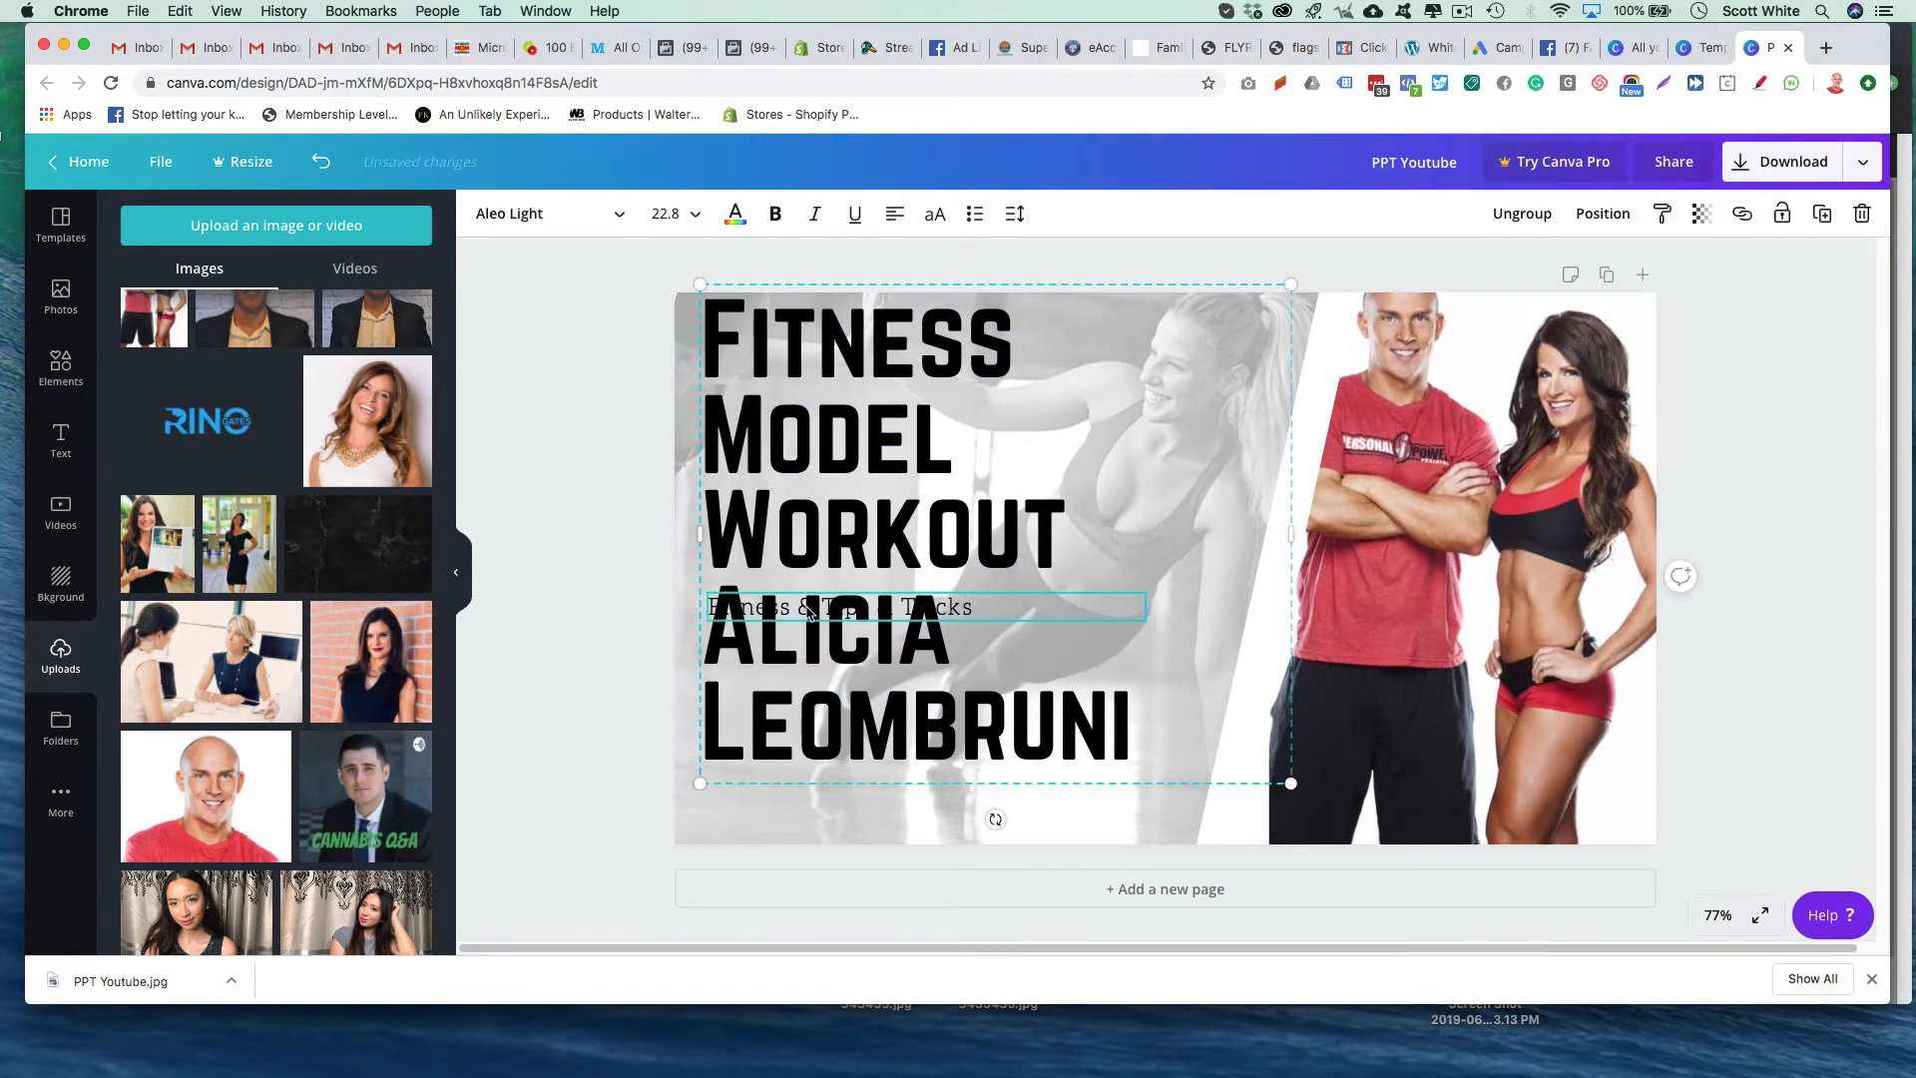
Step: Set the headline's font size to 80 and move the text group slightly upward on the design
{"action": "left_click", "coordinate": [665, 214]}
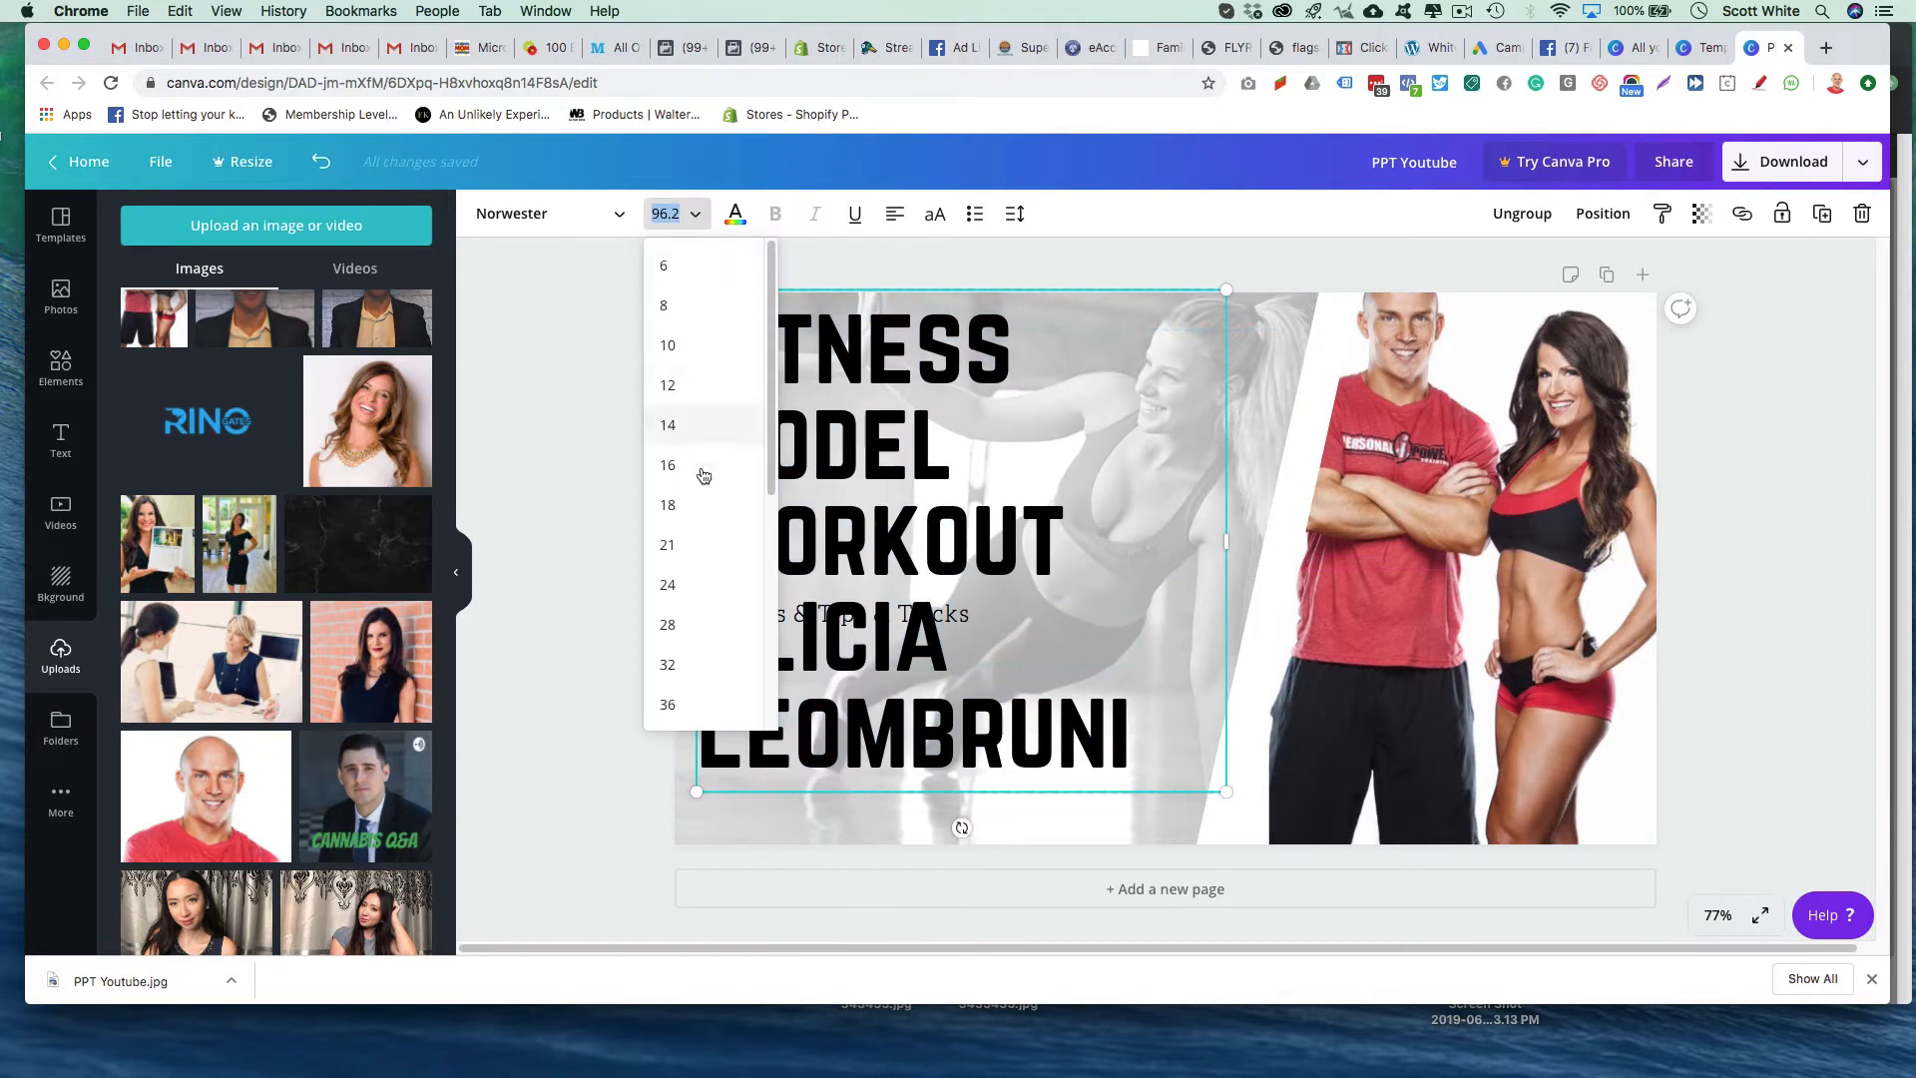
{"action": "left_click", "coordinate": [684, 625]}
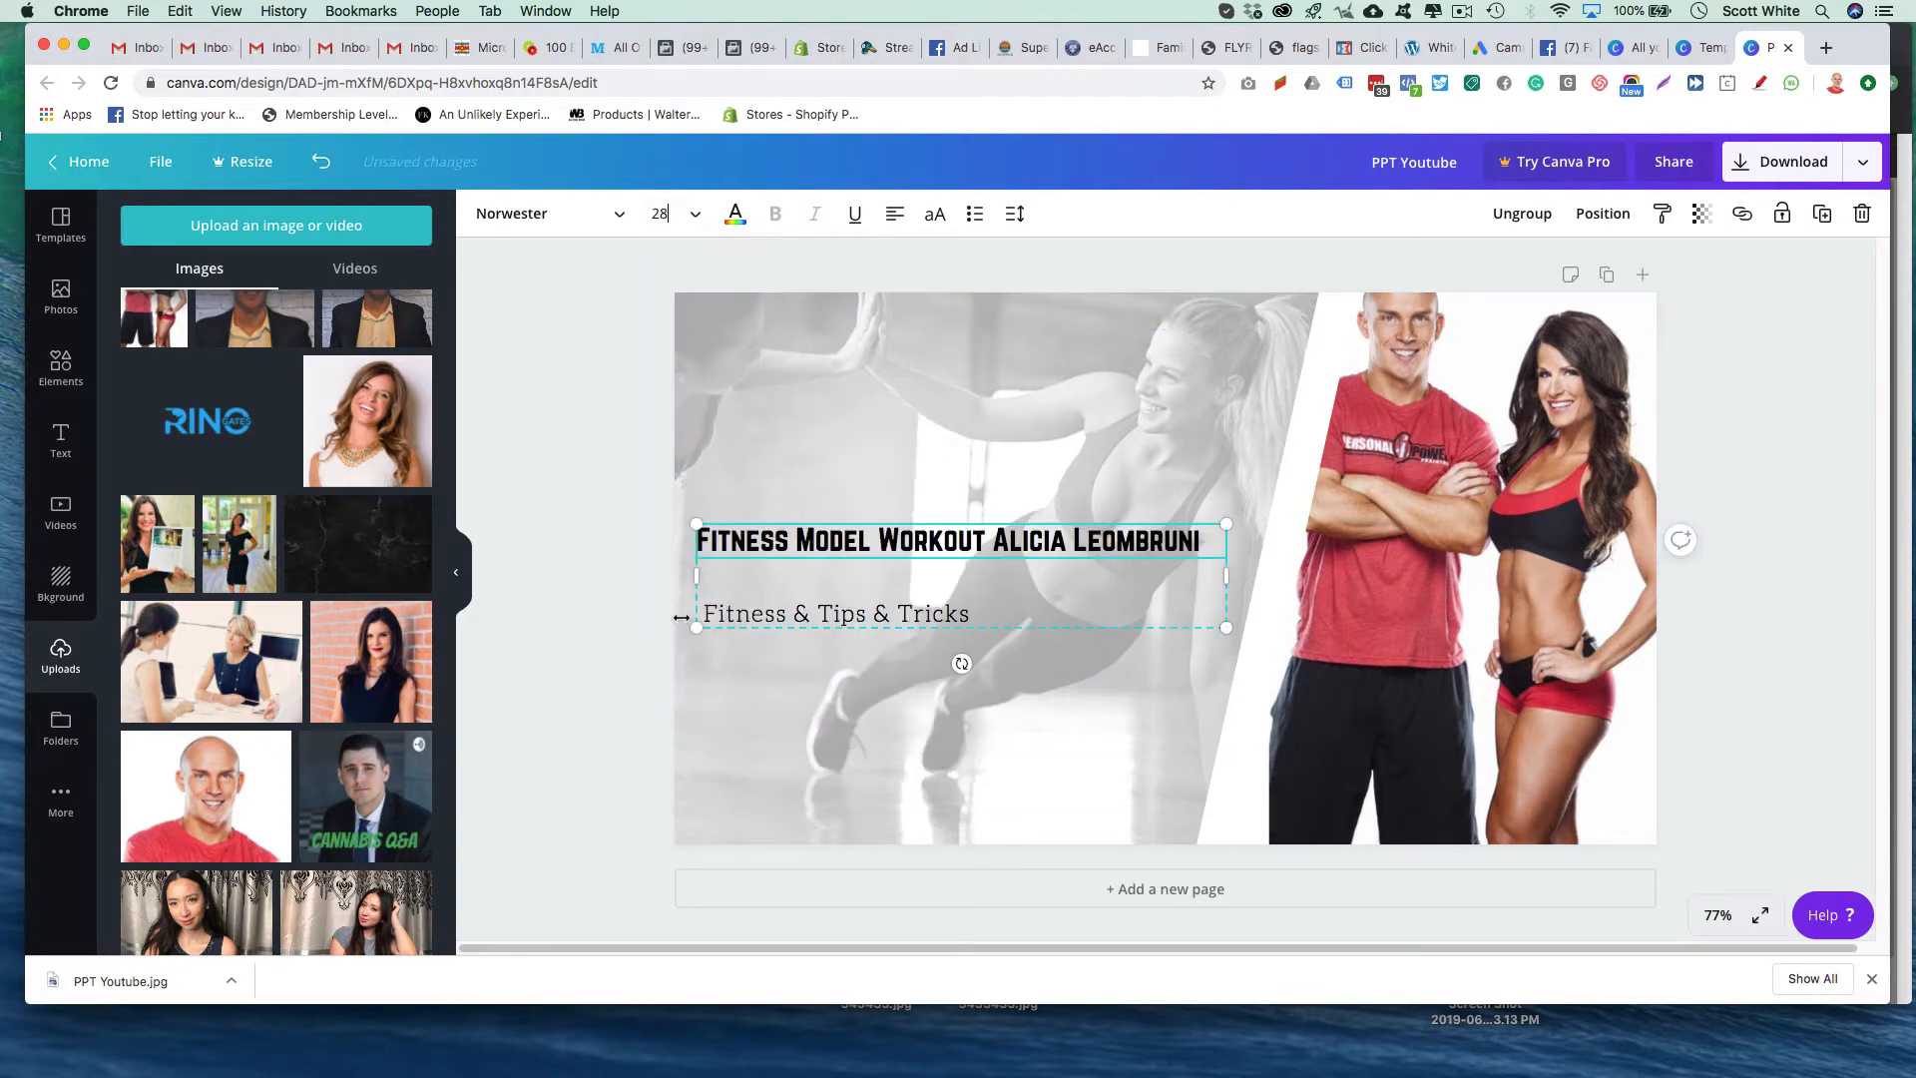
{"action": "left_click", "coordinate": [675, 214]}
{"action": "left_click", "coordinate": [683, 686]}
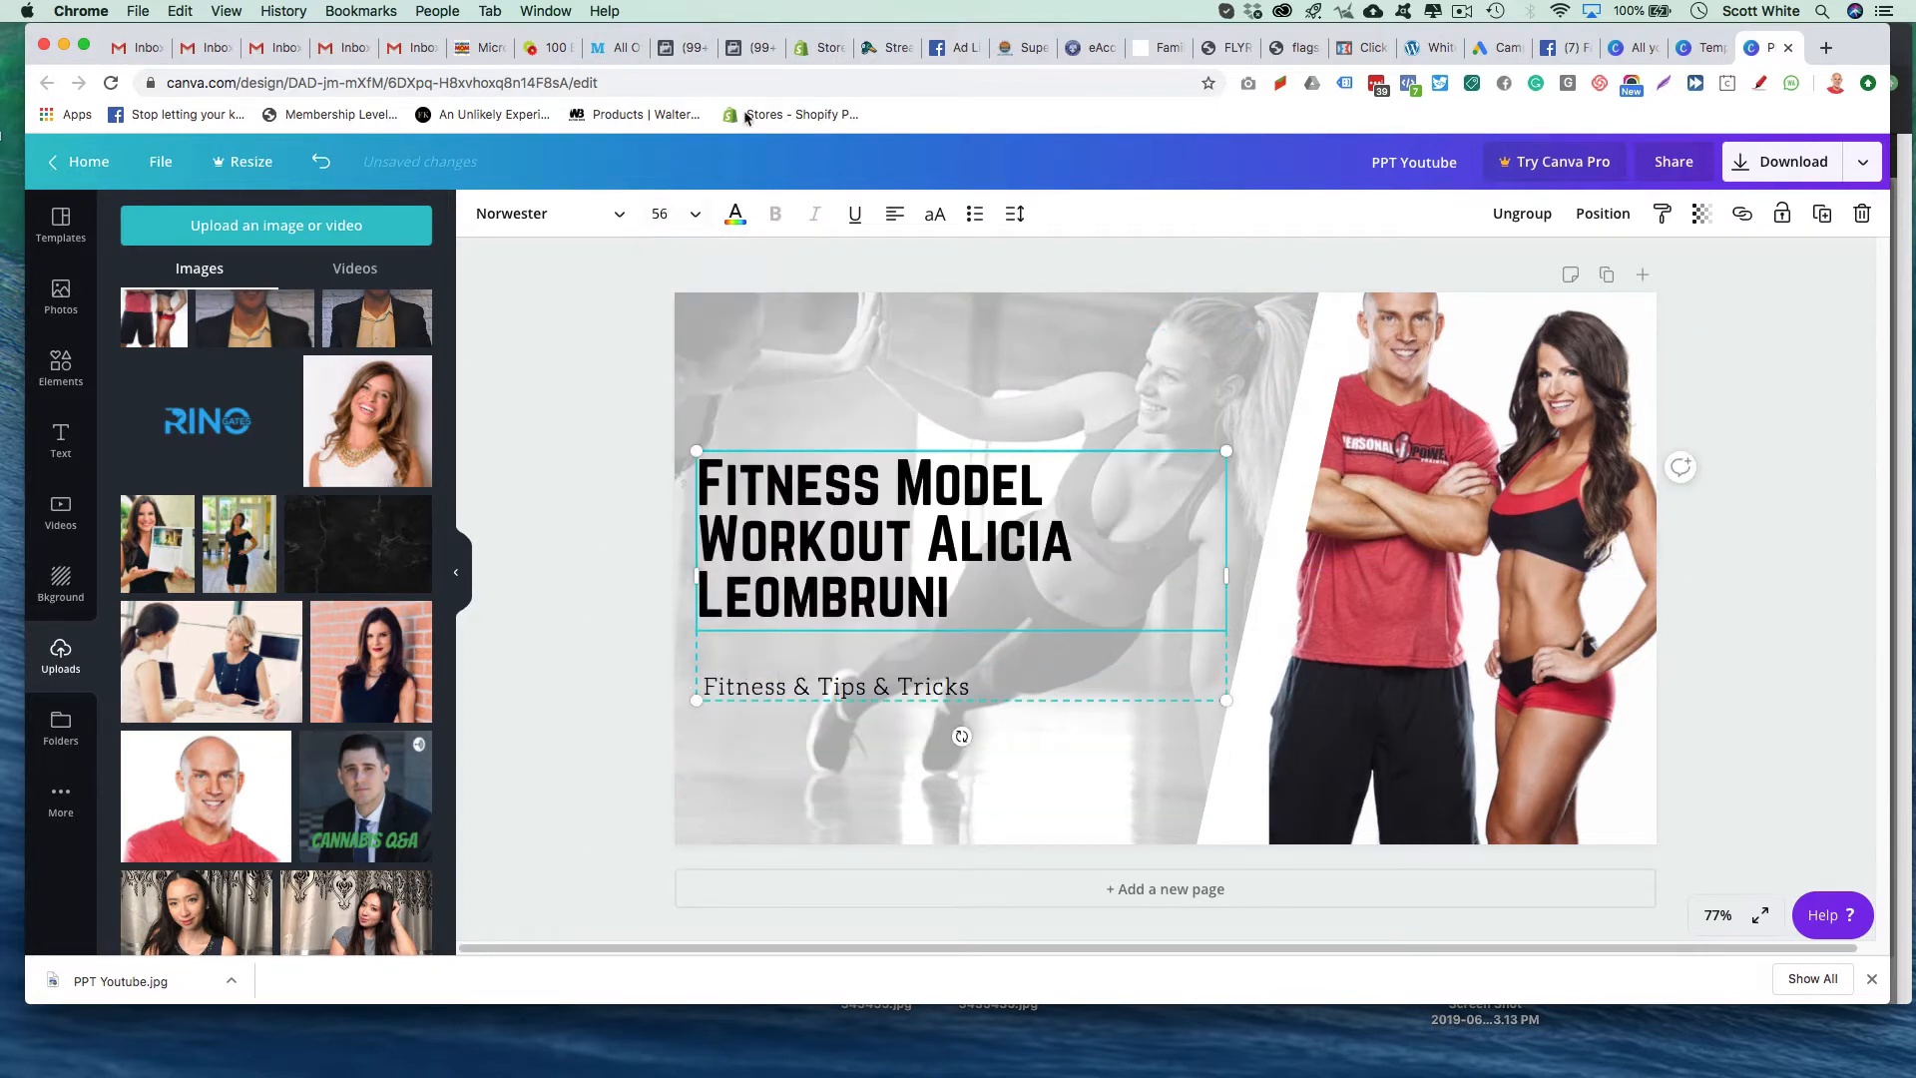
{"action": "left_click", "coordinate": [696, 226]}
{"action": "left_click", "coordinate": [714, 603]}
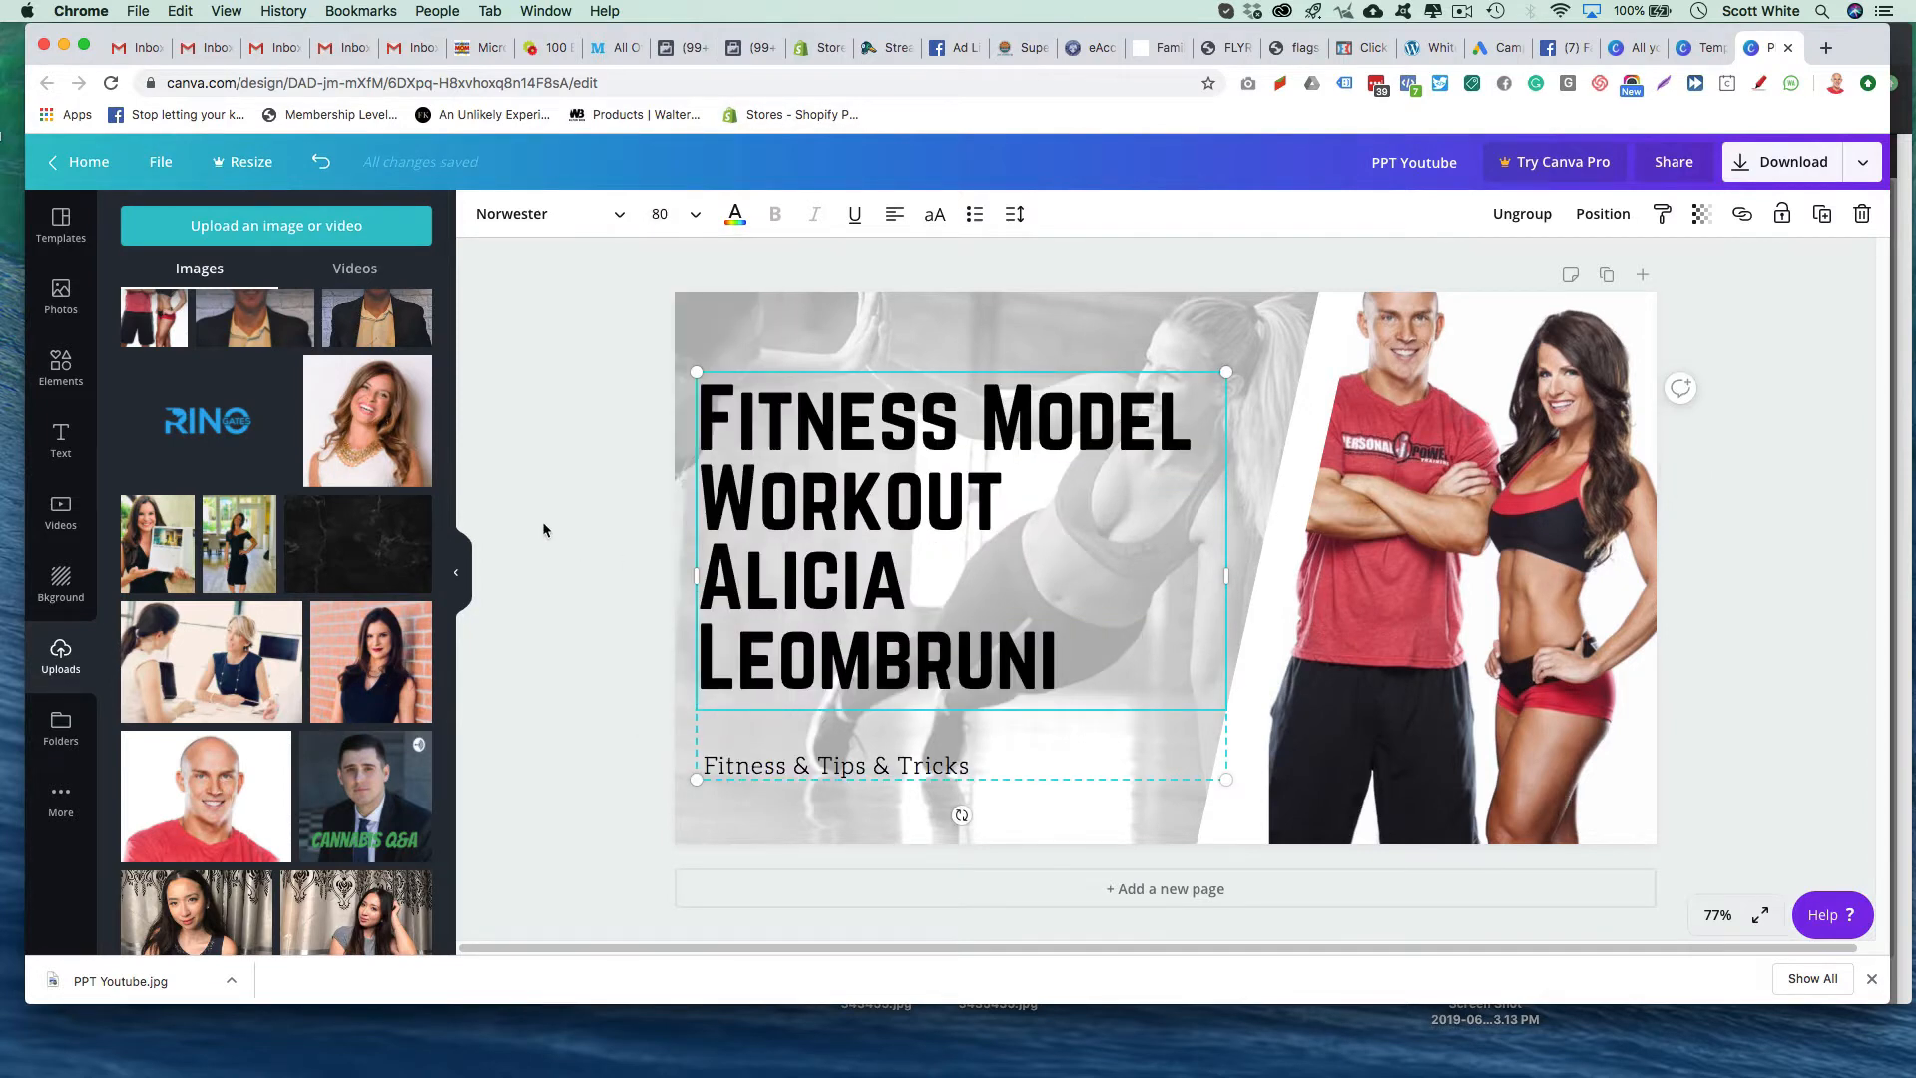
{"action": "left_click_drag", "start_coordinate": [878, 549], "coordinate": [875, 529]}
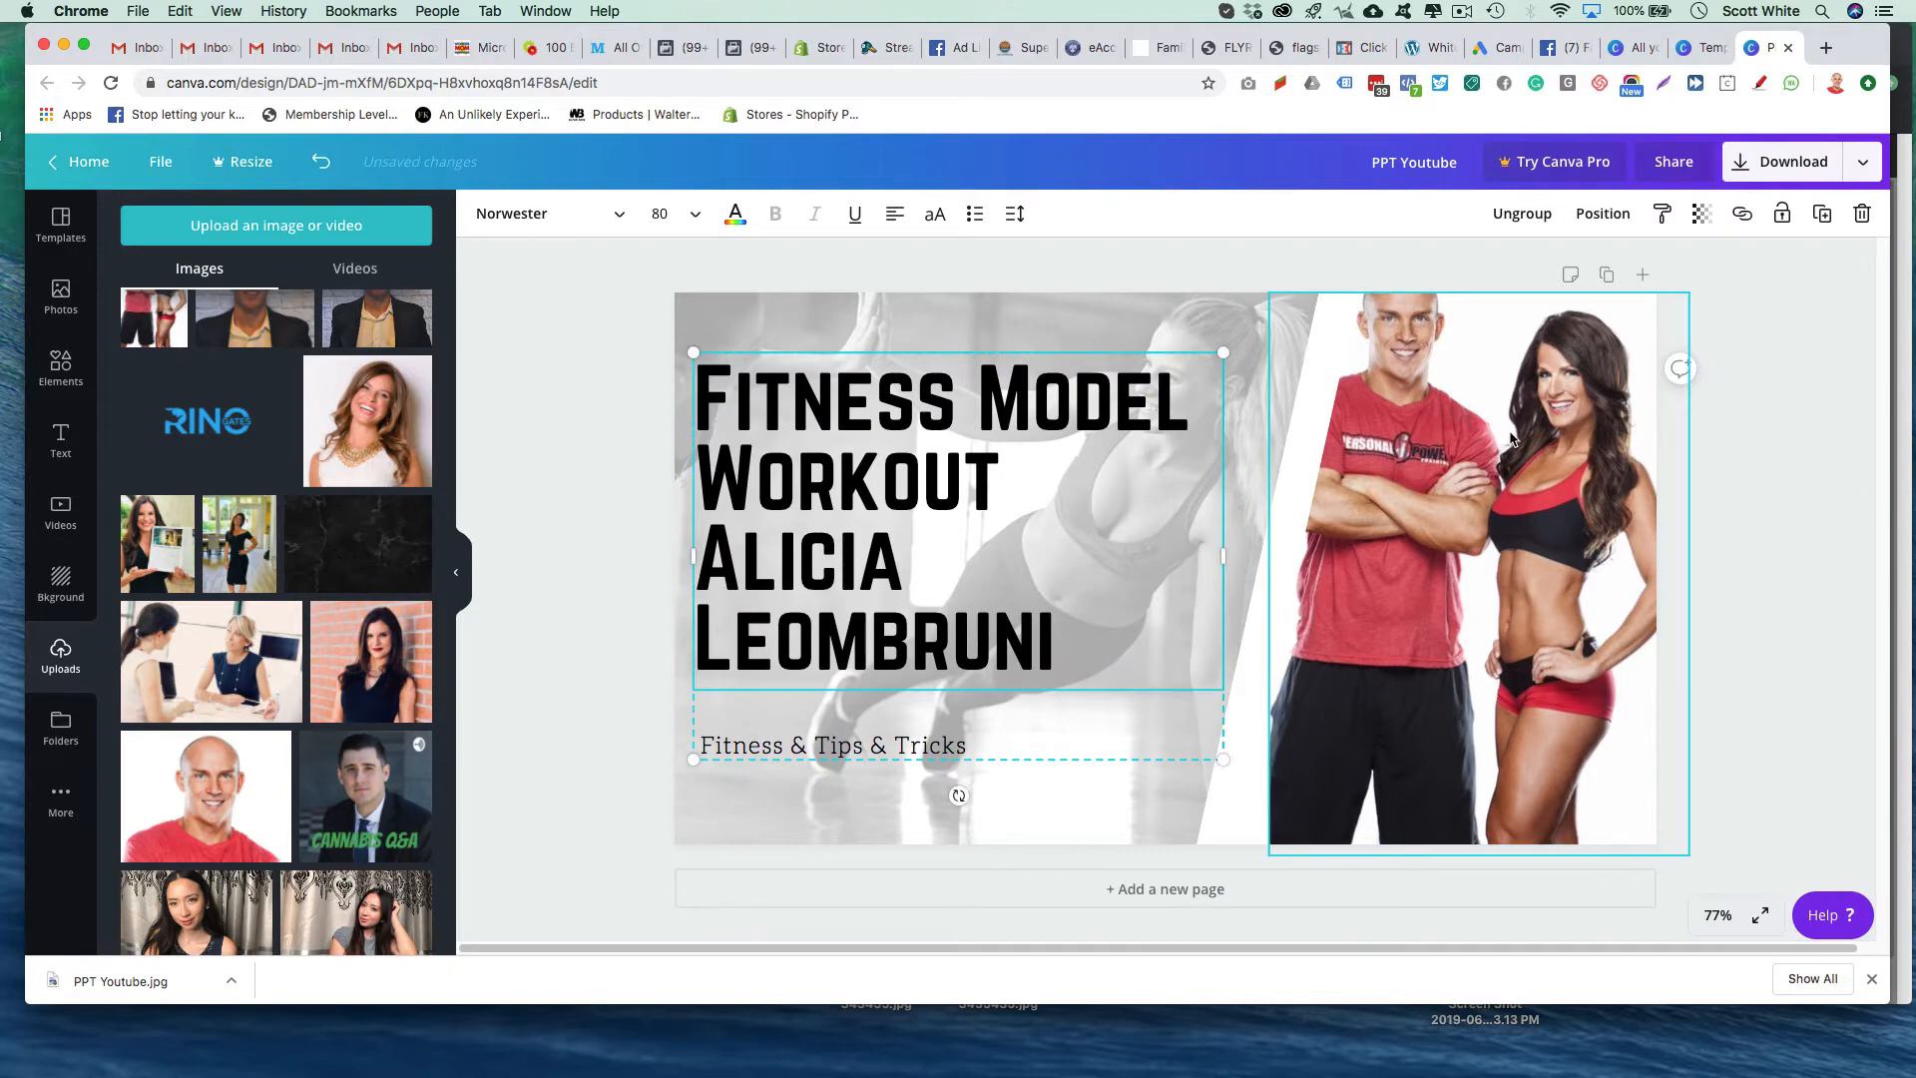
Step: Search Google Images for the fitness model's name in a new browser tab
{"action": "left_click", "coordinate": [1497, 424]}
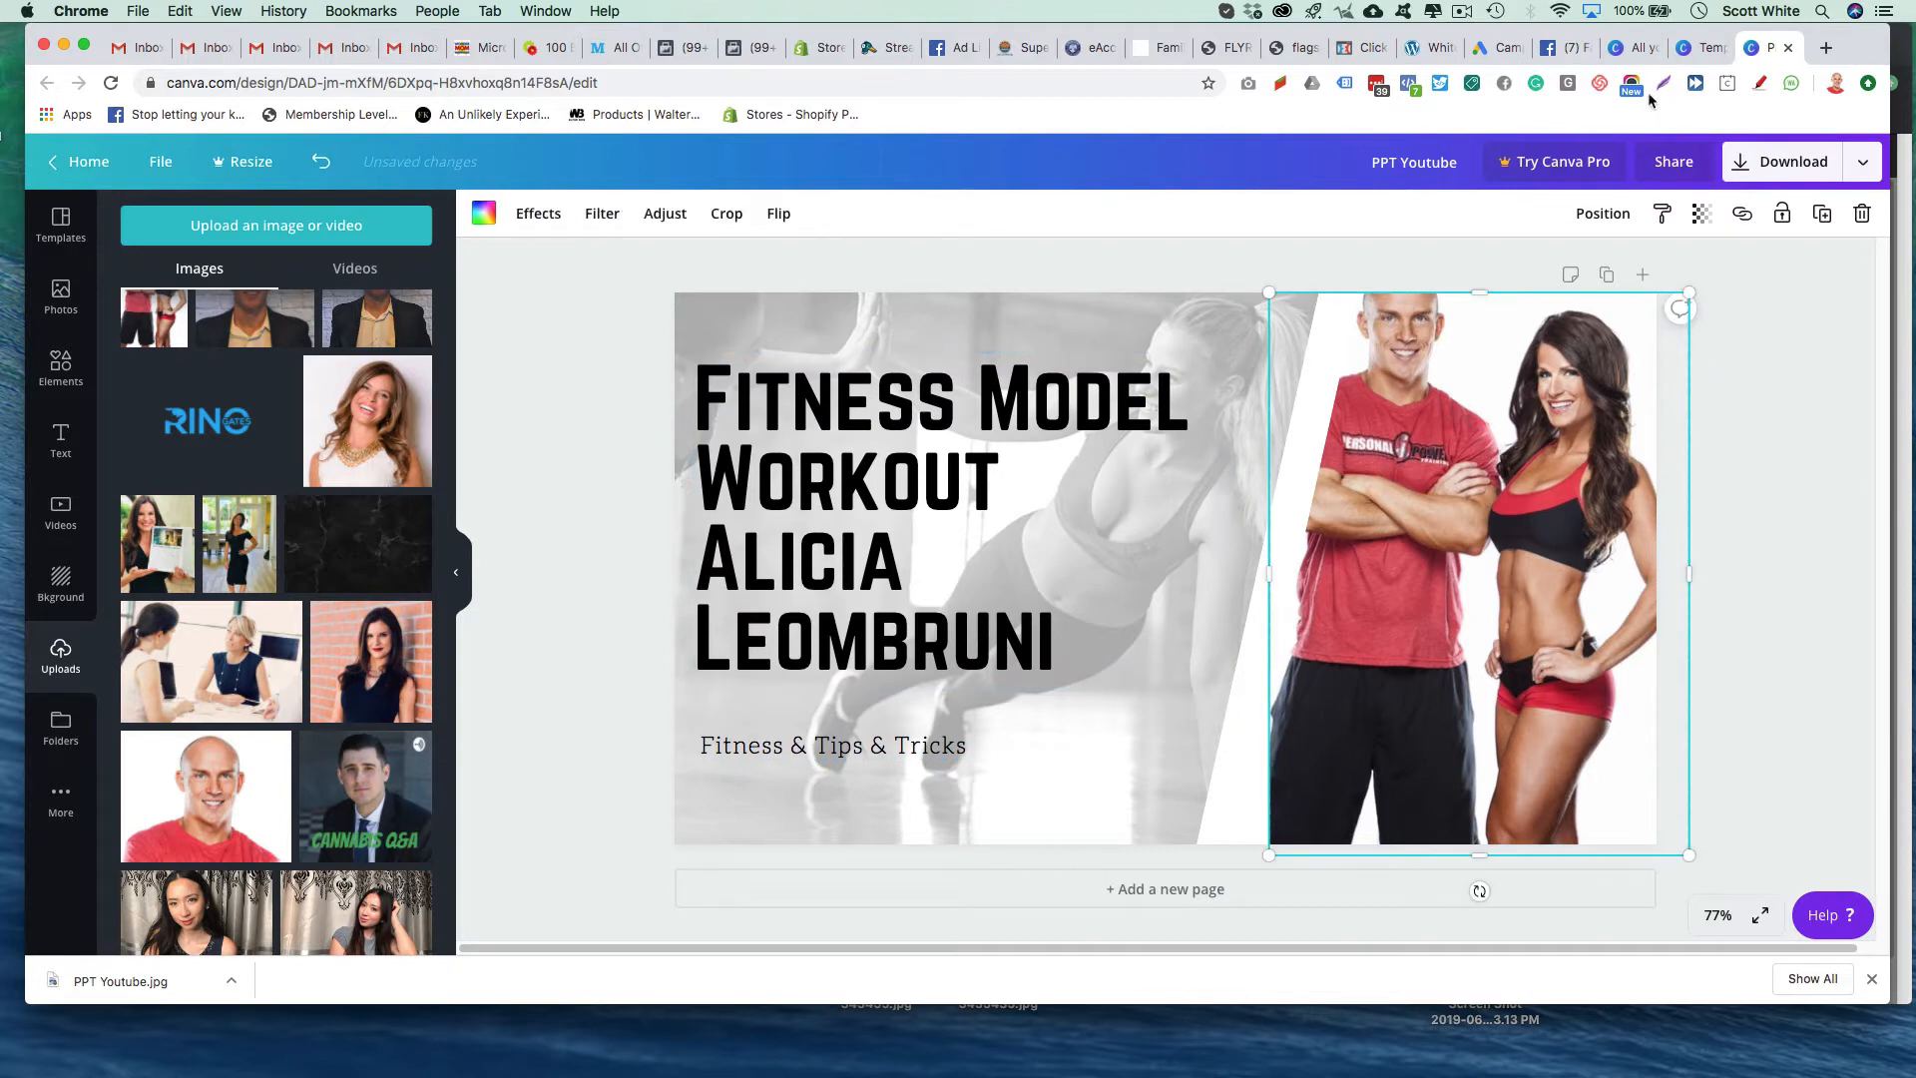
{"action": "left_click", "coordinate": [1834, 51]}
{"action": "type", "text": "al"}
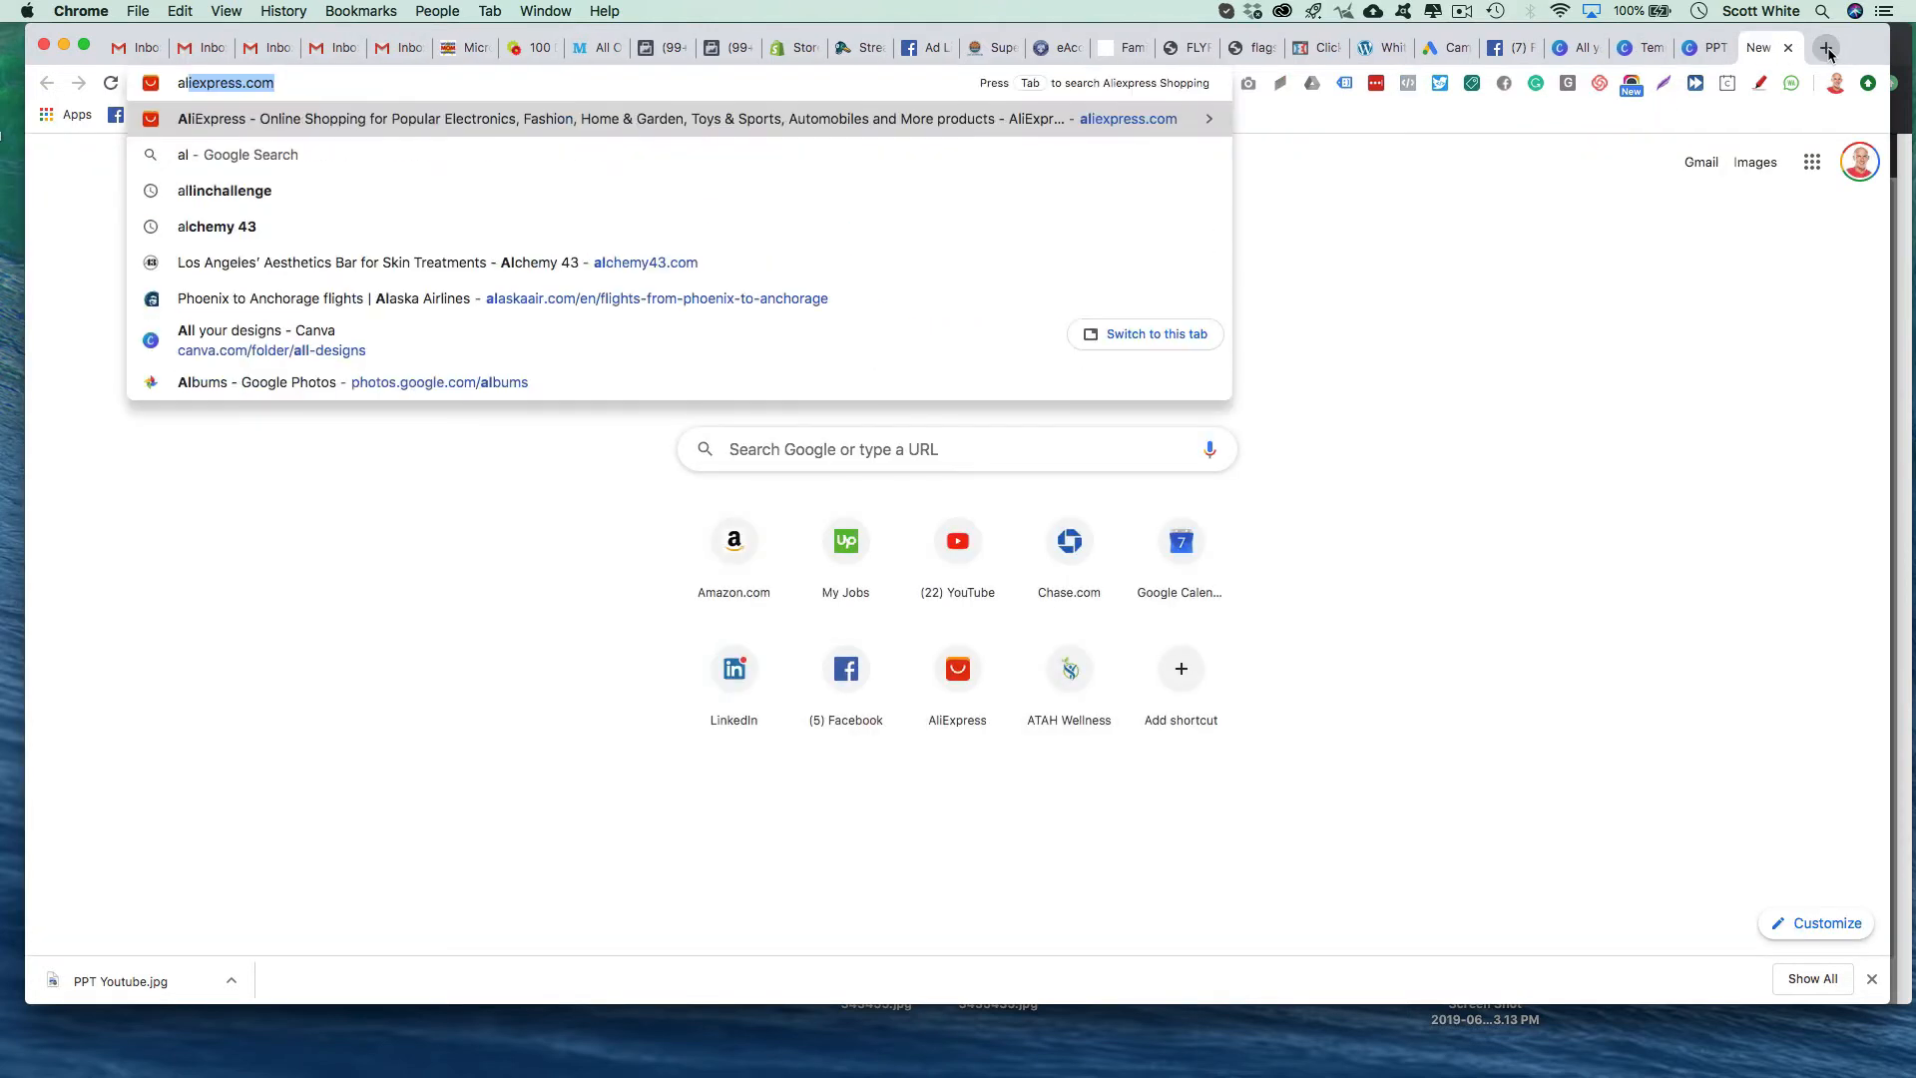
{"action": "type", "text": "icia"}
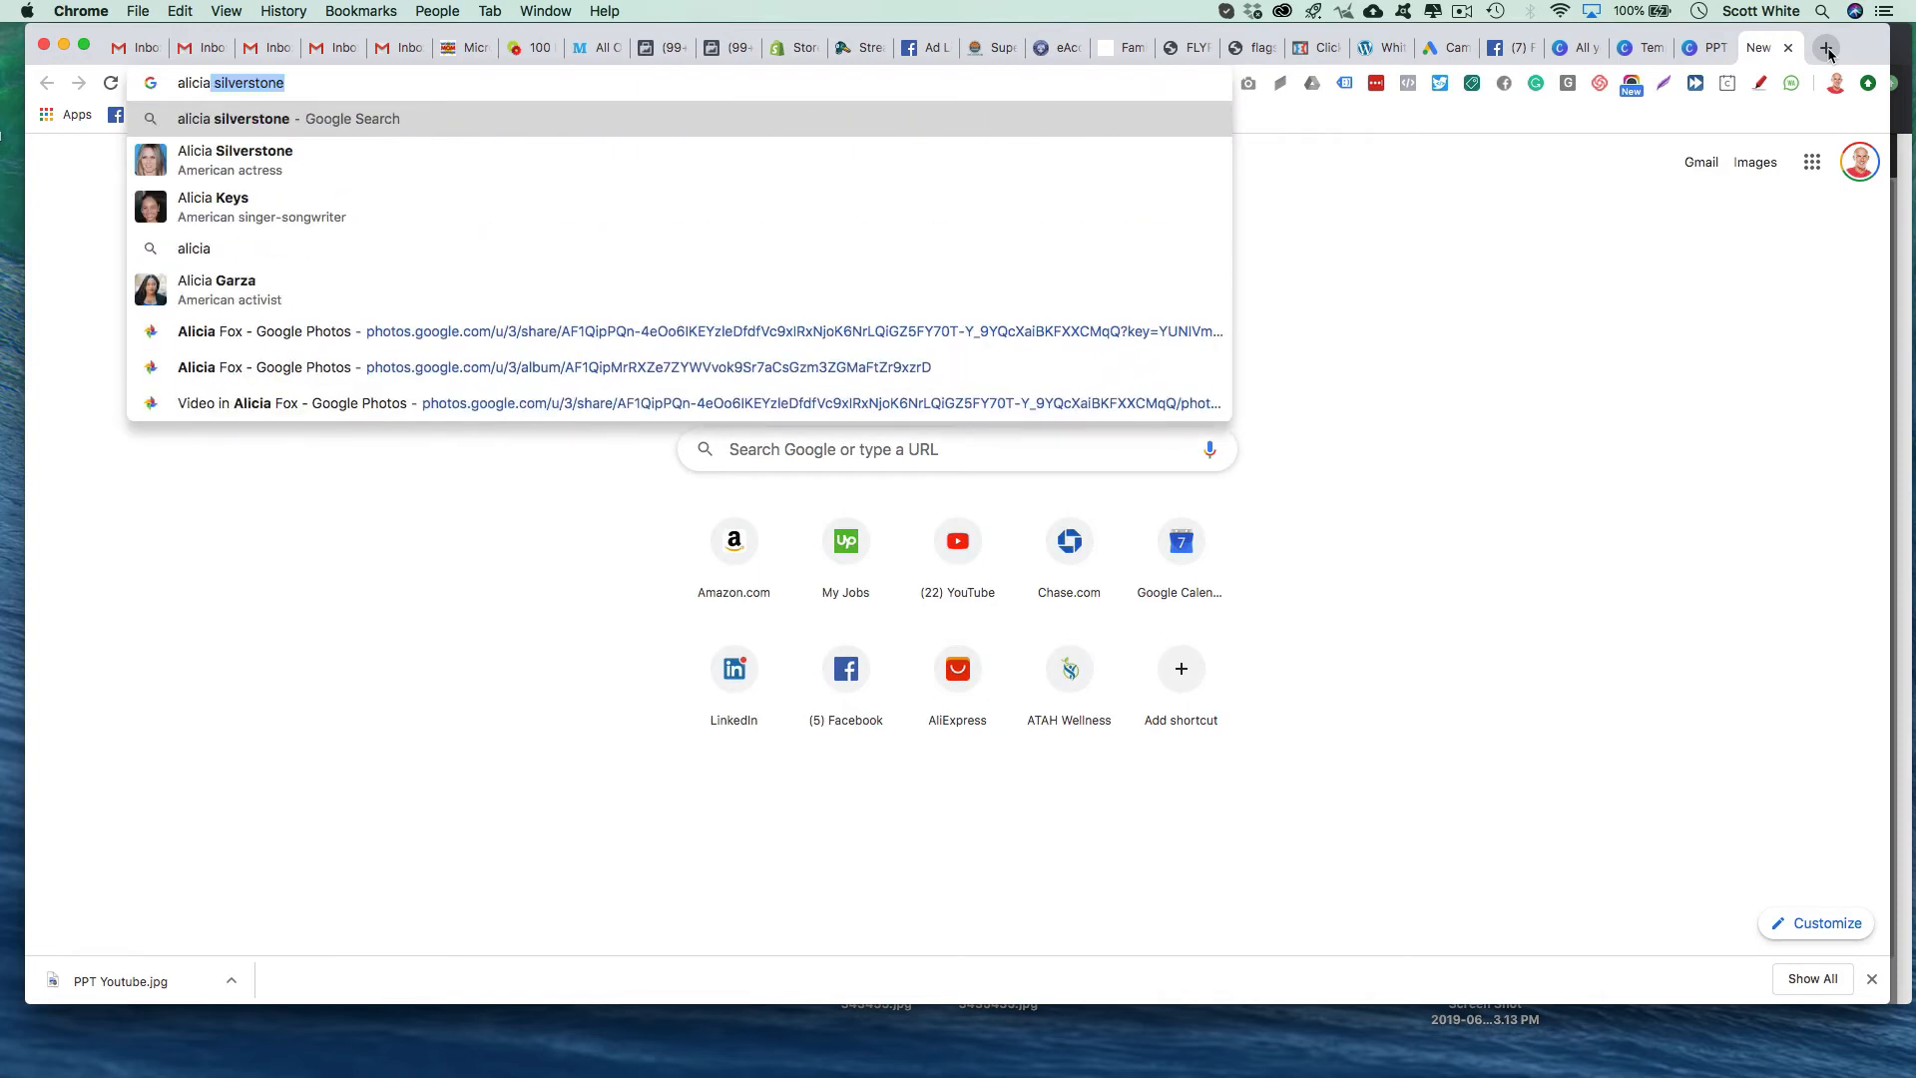
{"action": "type", "text": " leombruni"}
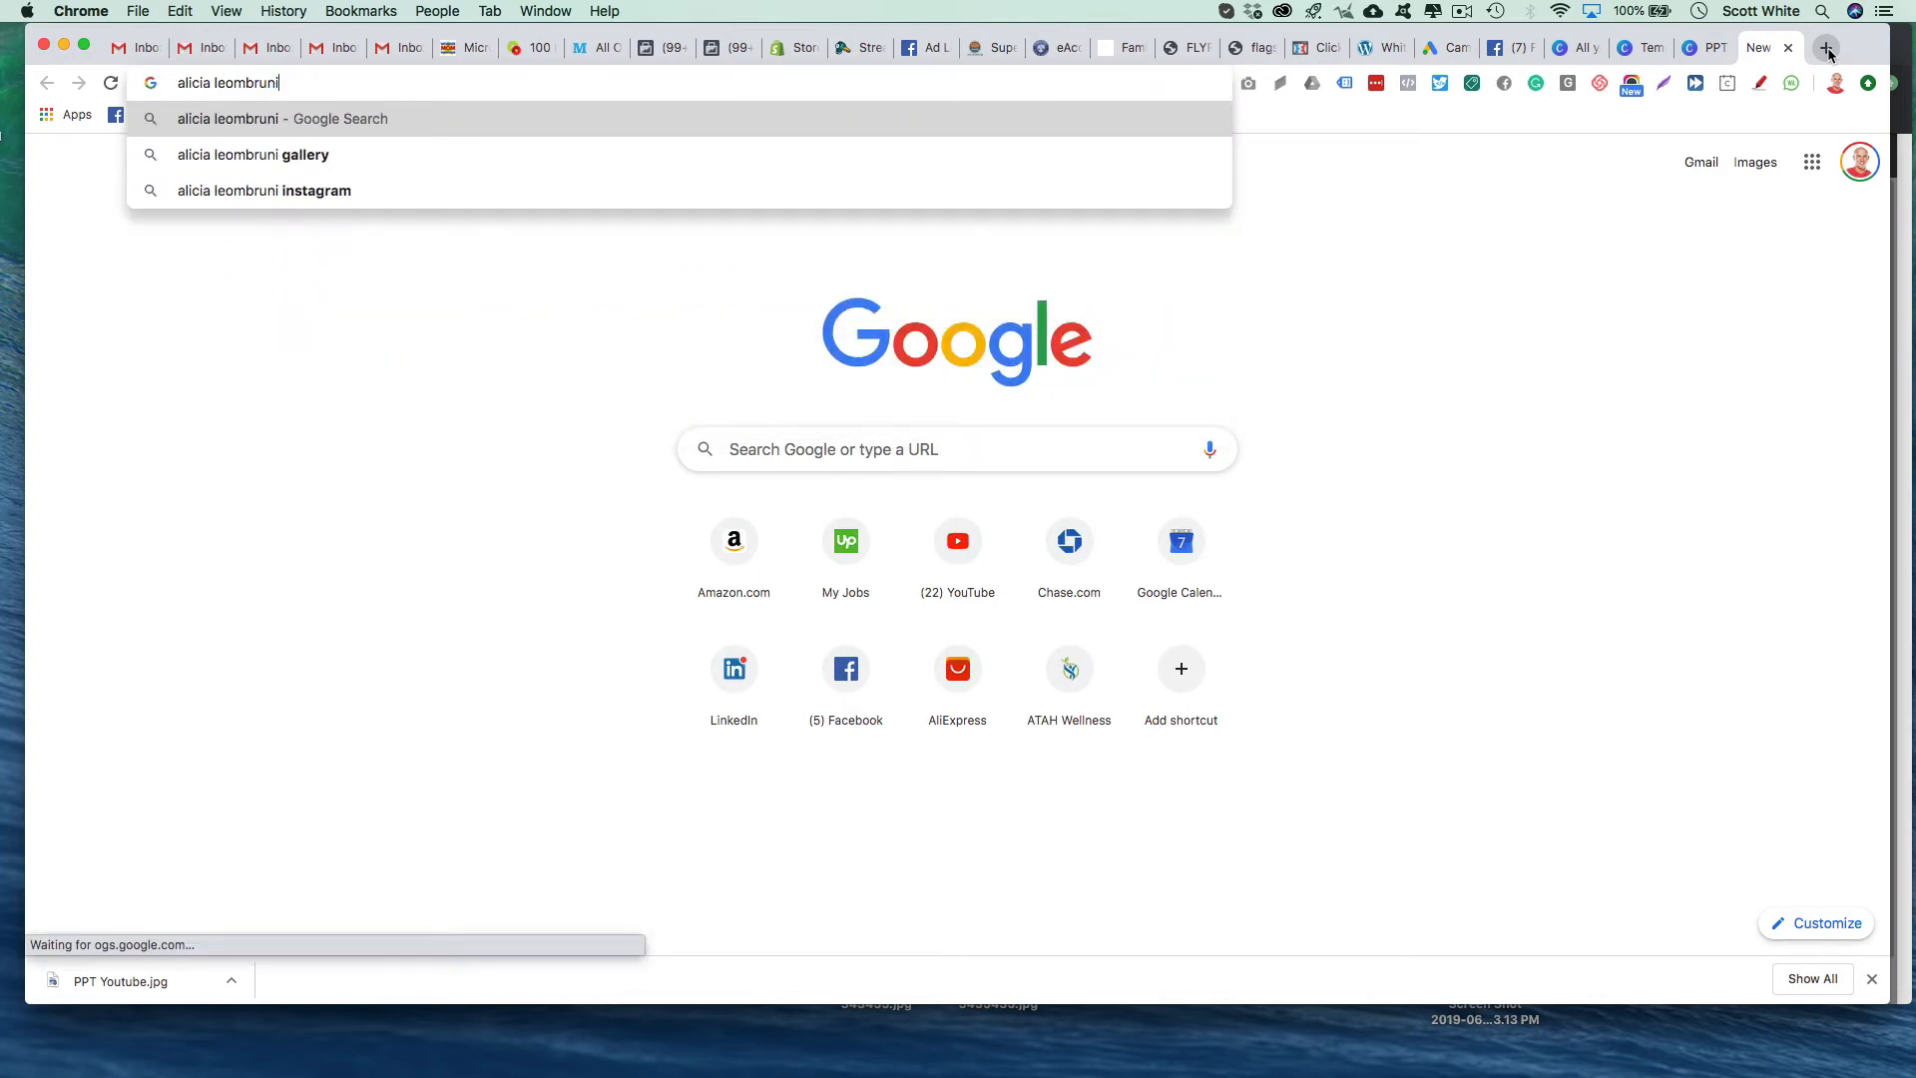
{"action": "key", "text": "Return"}
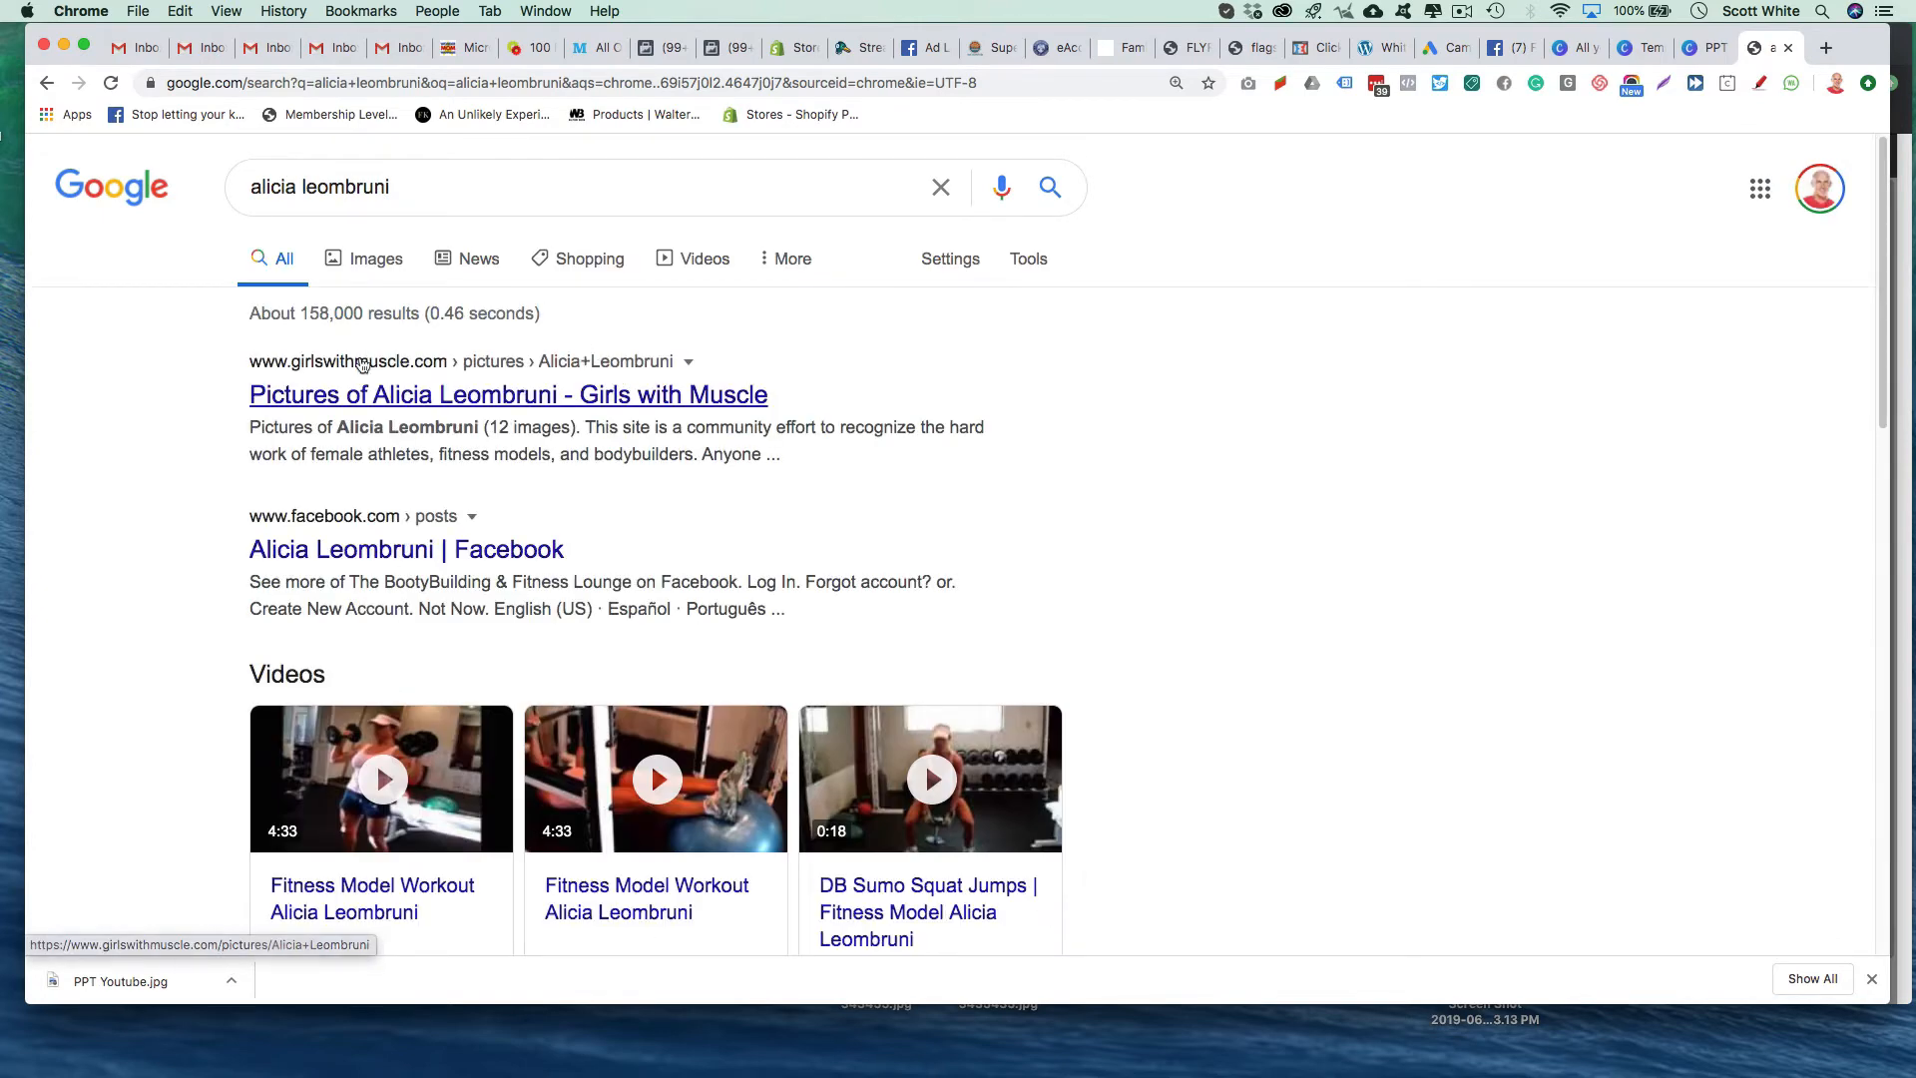
{"action": "left_click", "coordinate": [371, 264]}
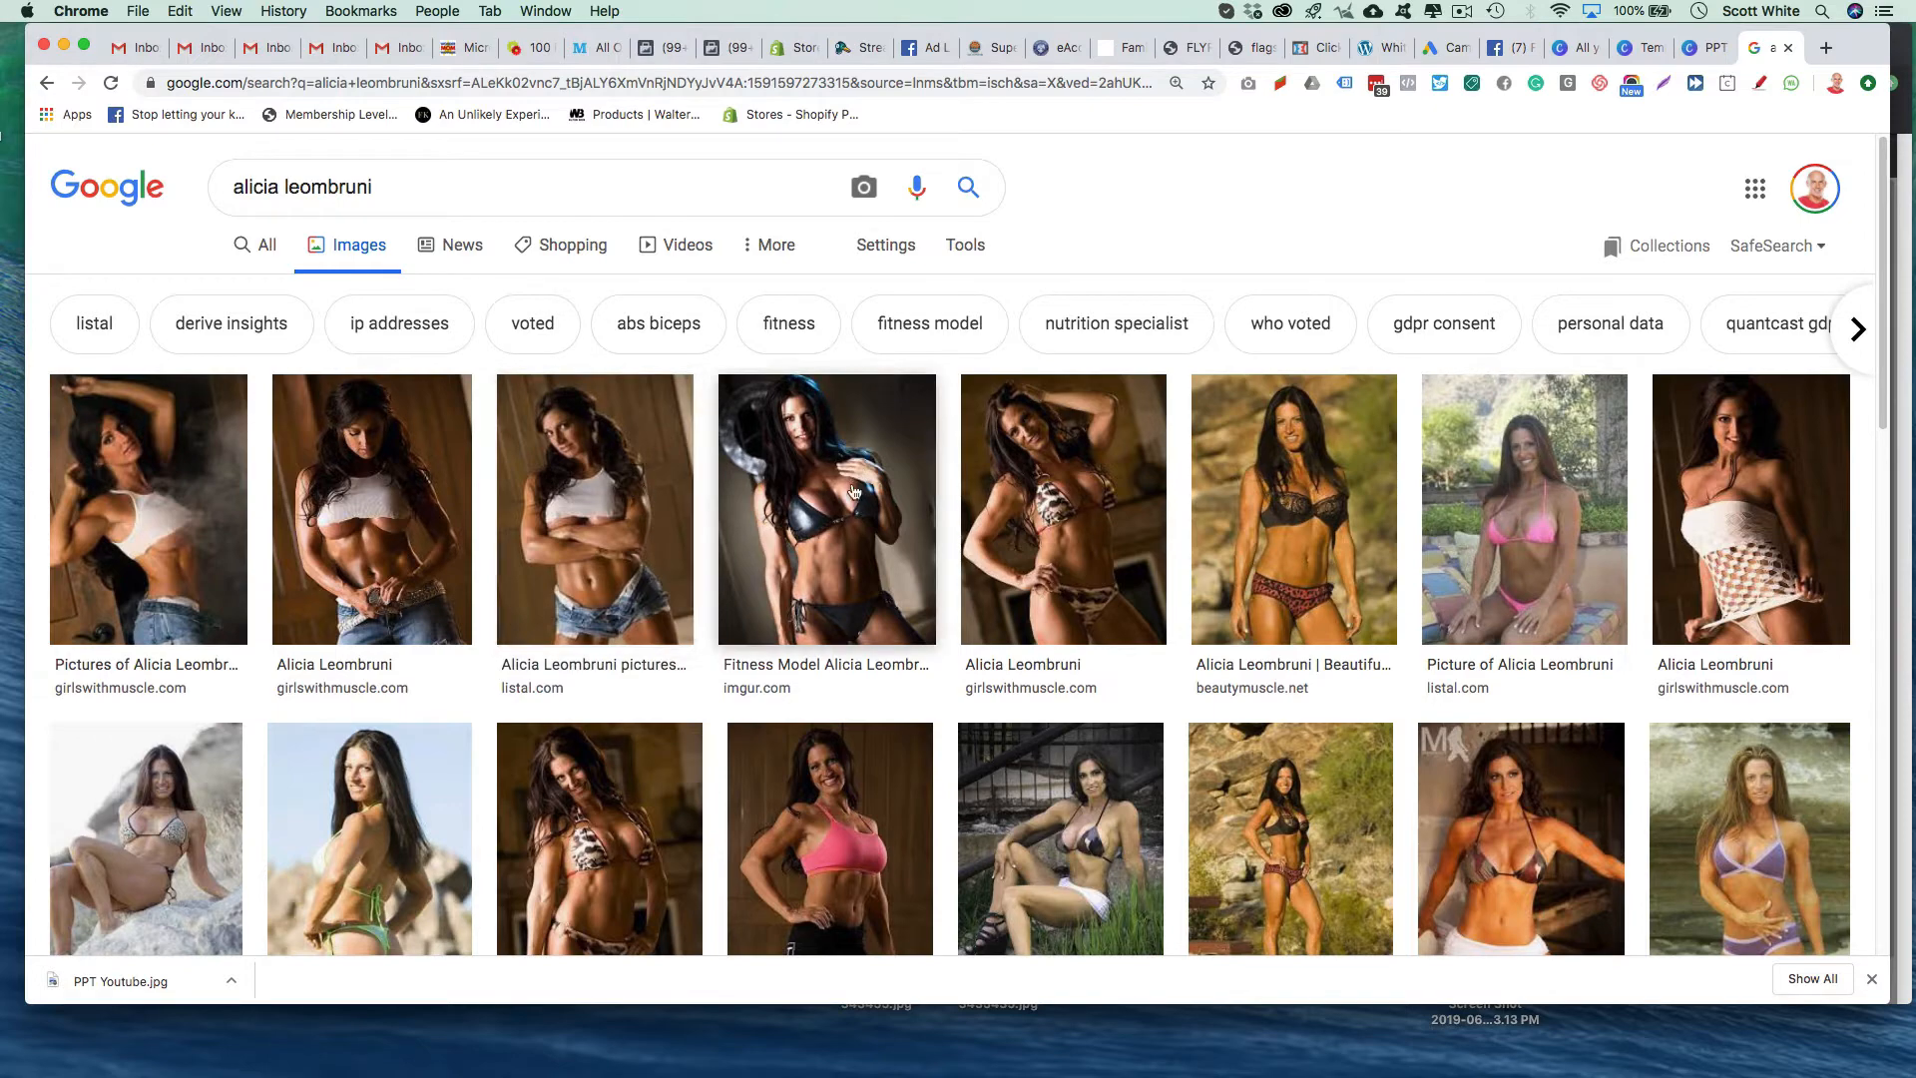
Step: Open the beautymuscle.net photo of the model standing in front of rocks and save it to Downloads as a JPEG image
{"action": "scroll", "coordinate": [699, 503], "scroll_direction": "down", "scroll_amount": 1}
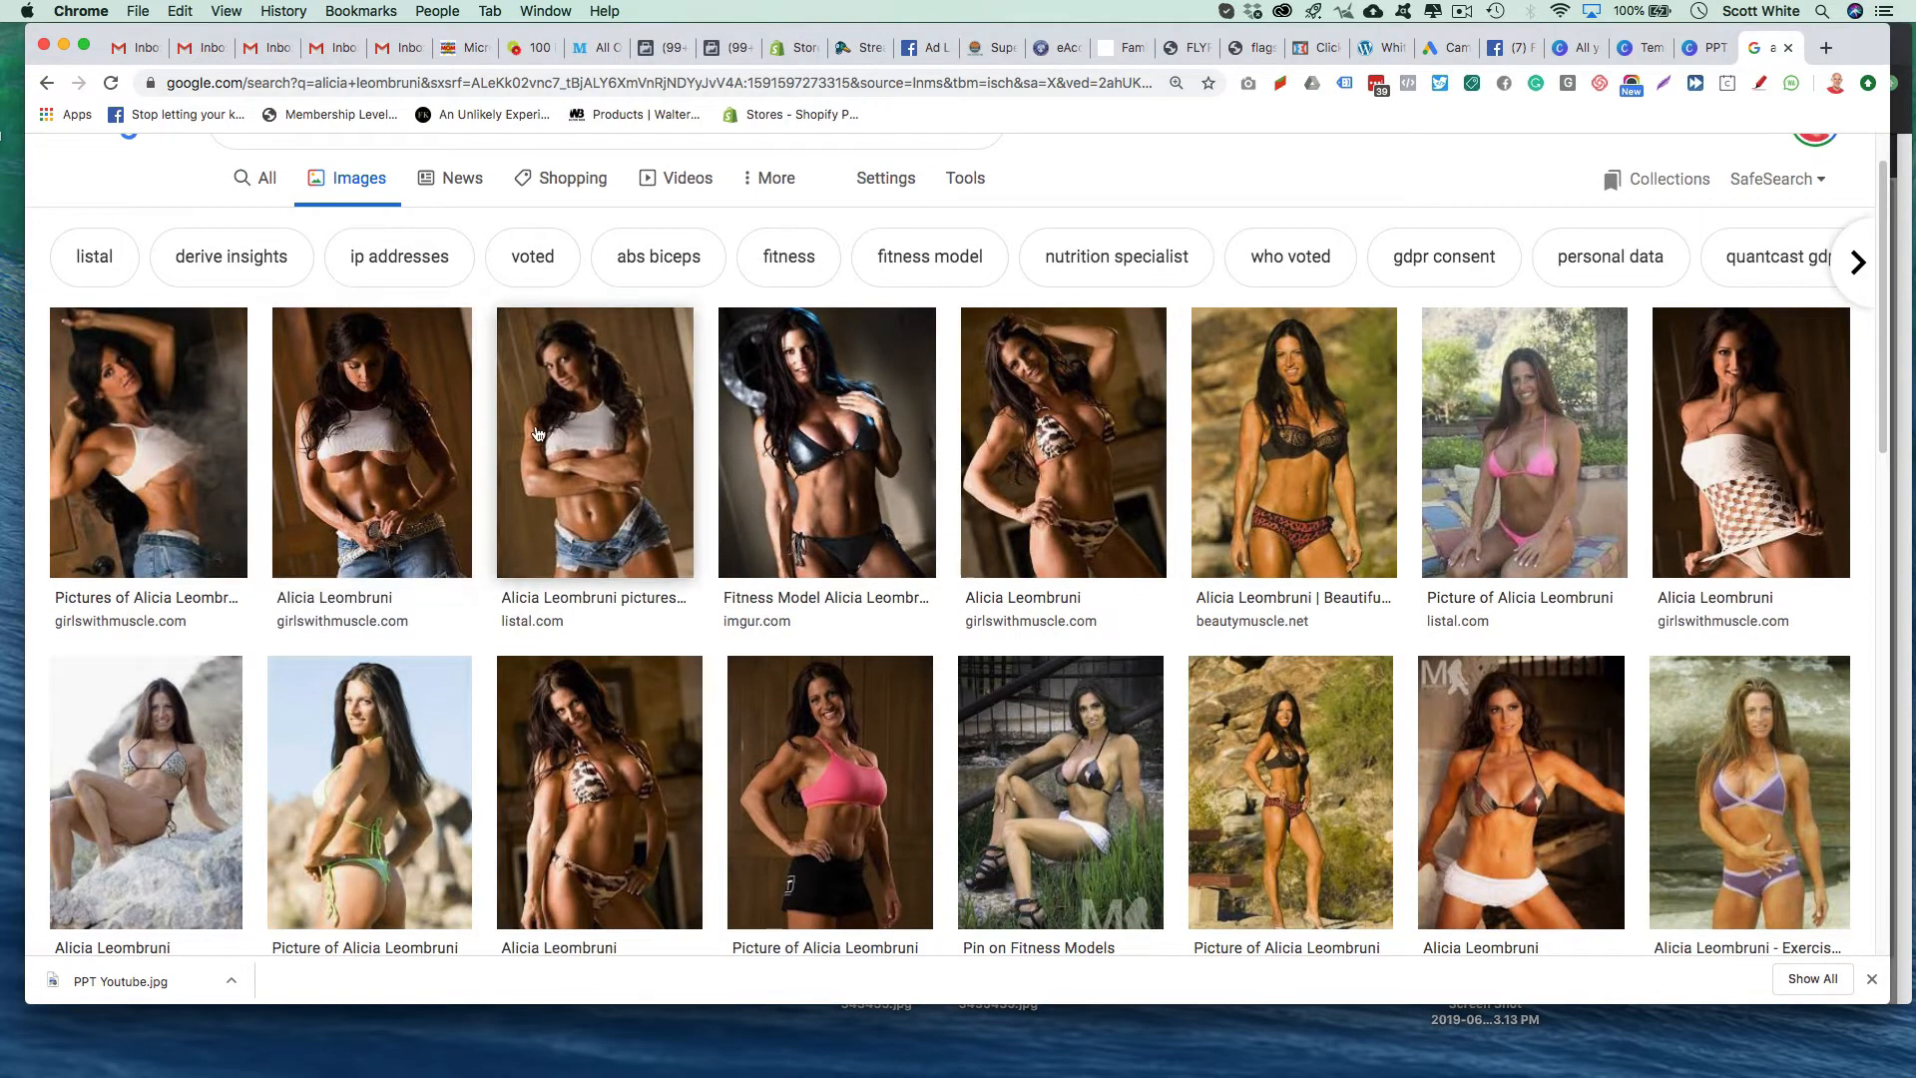
{"action": "scroll", "coordinate": [594, 436], "scroll_direction": "down", "scroll_amount": 1}
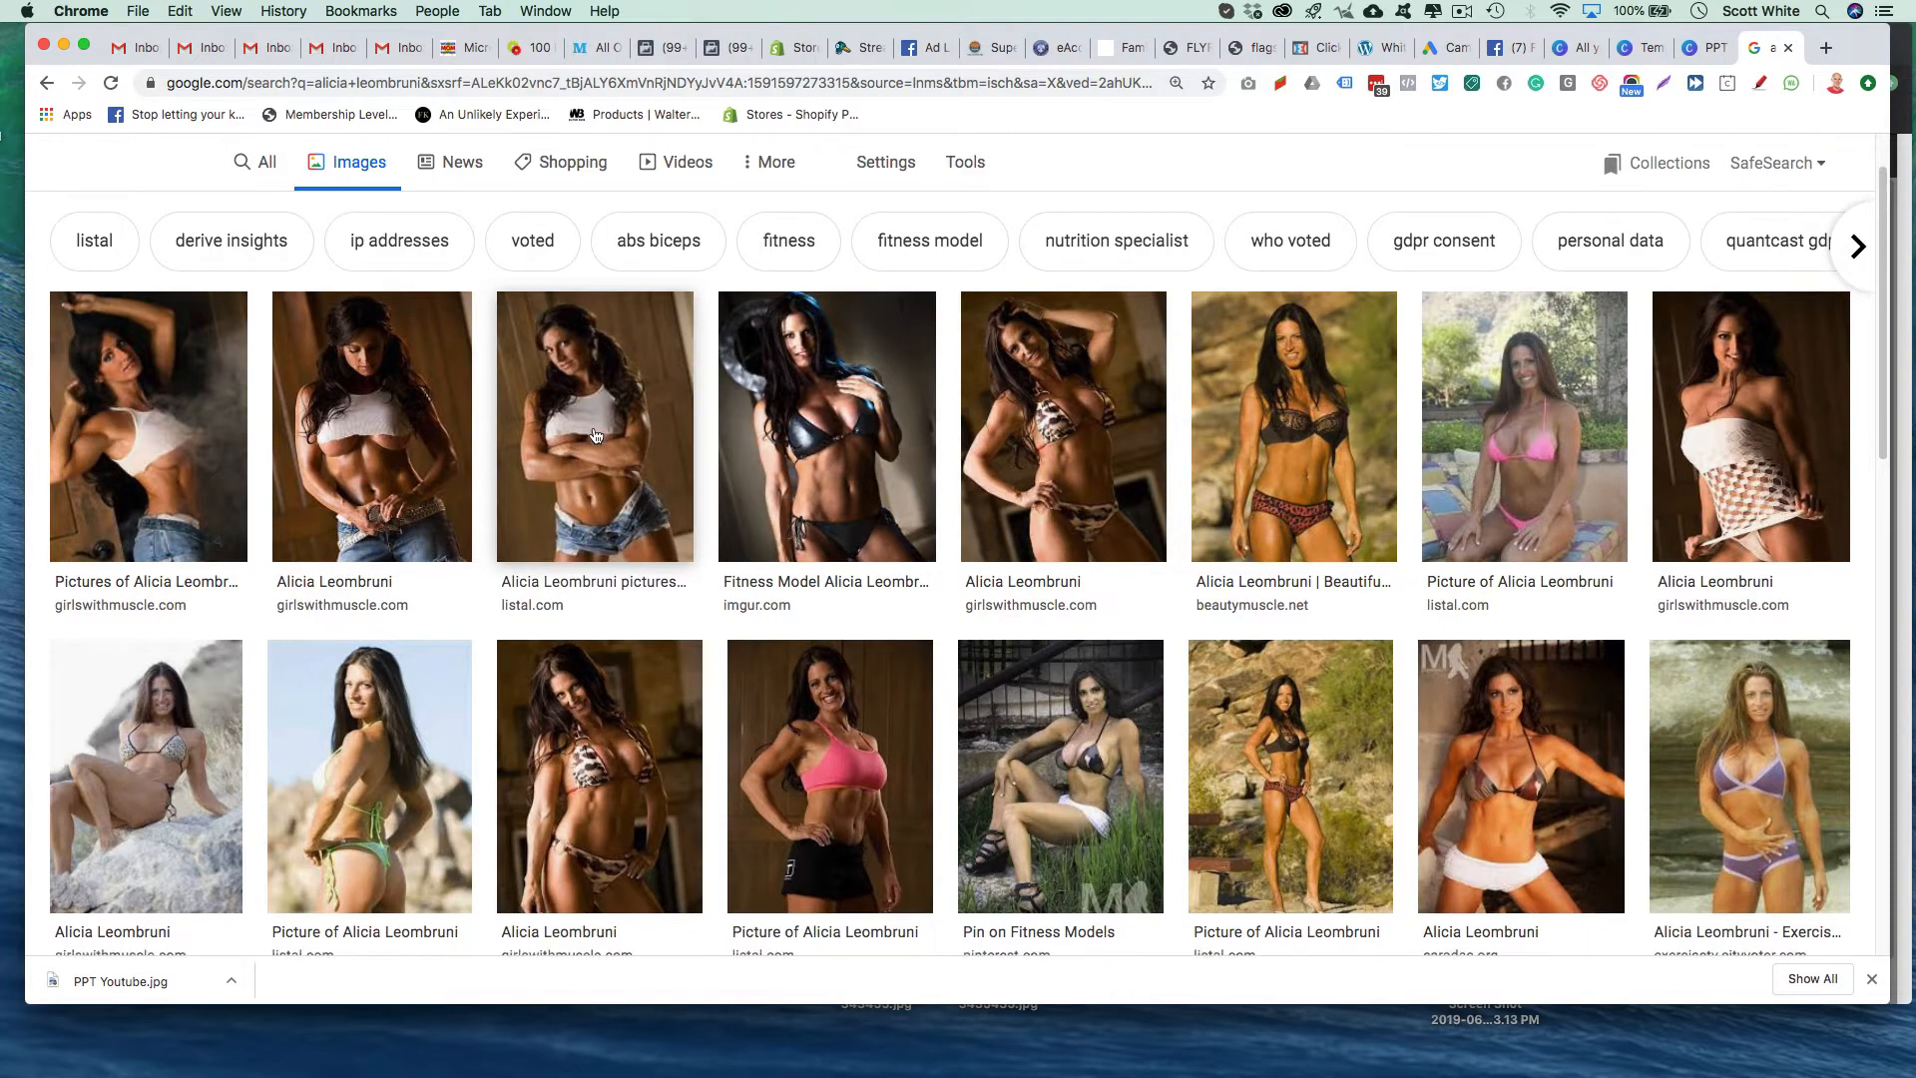
{"action": "scroll", "coordinate": [1043, 548], "scroll_direction": "down", "scroll_amount": 1}
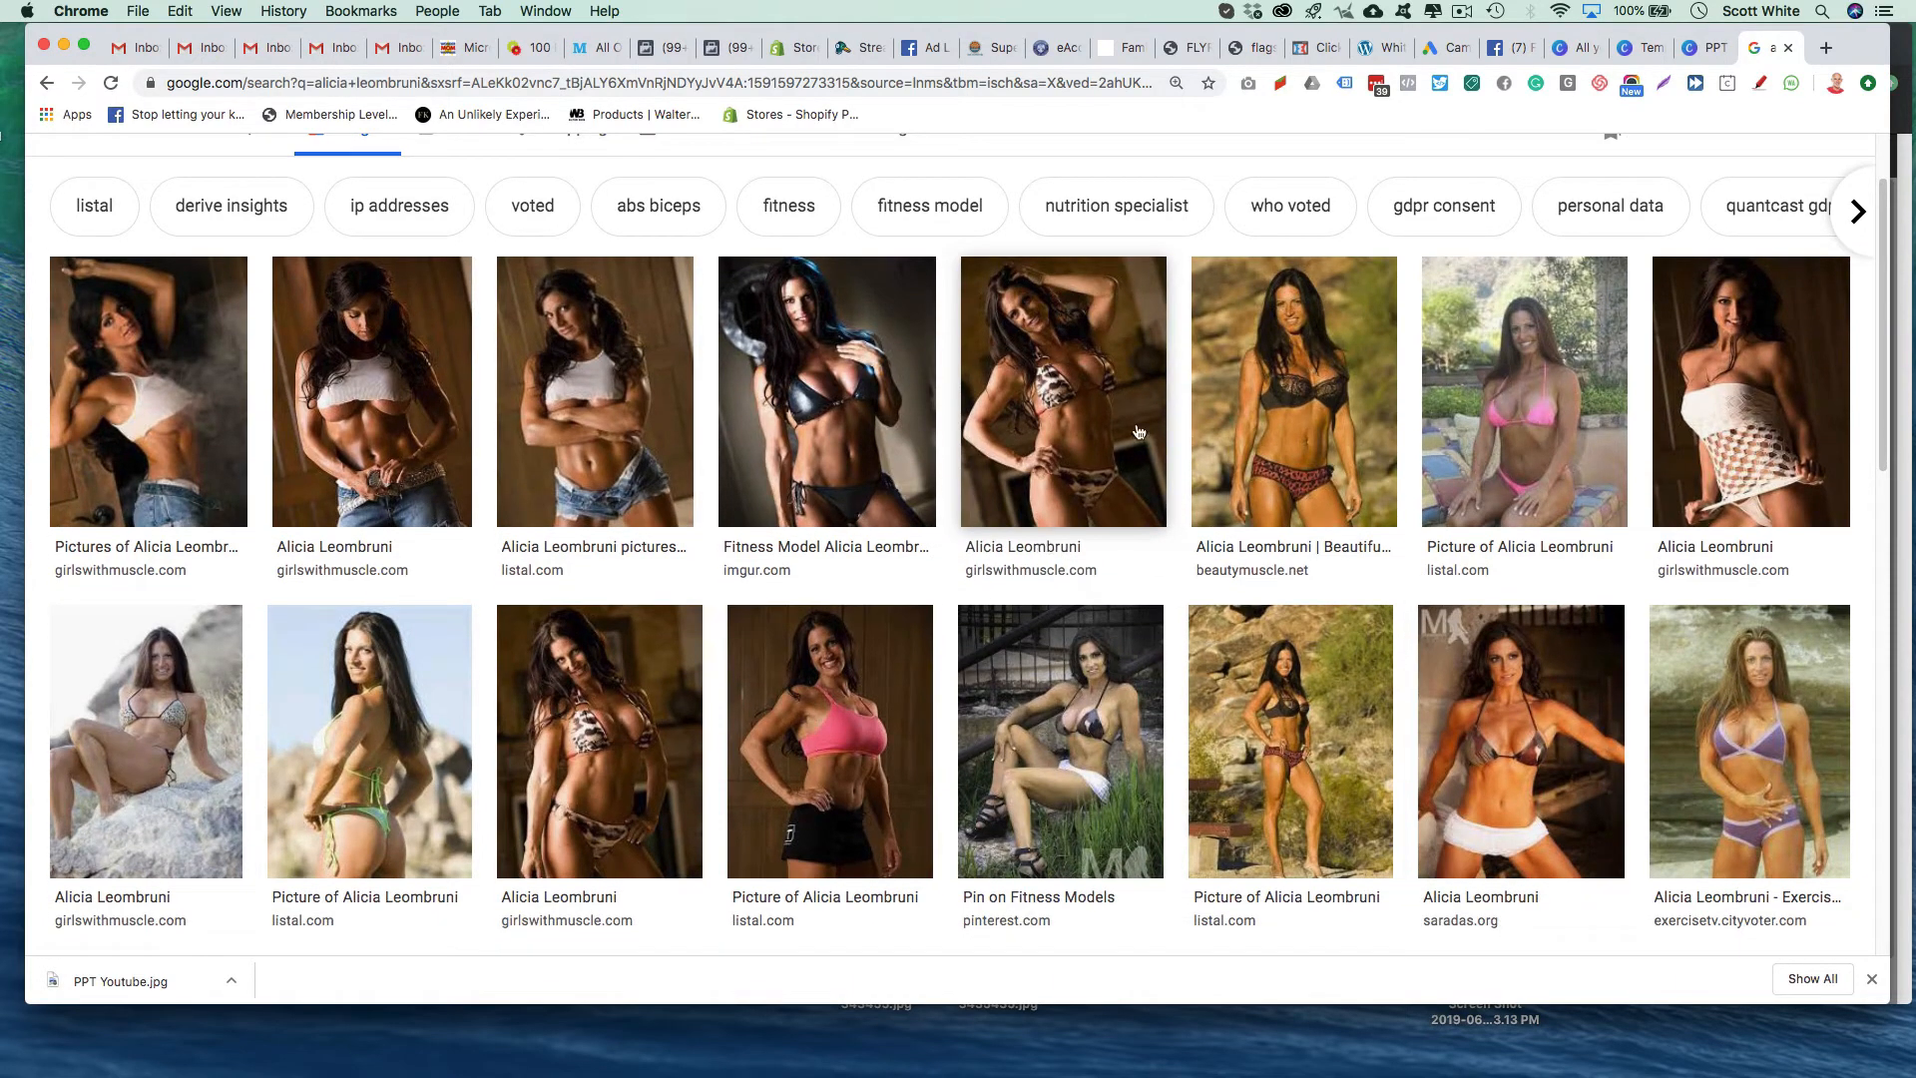
{"action": "left_click", "coordinate": [1310, 382]}
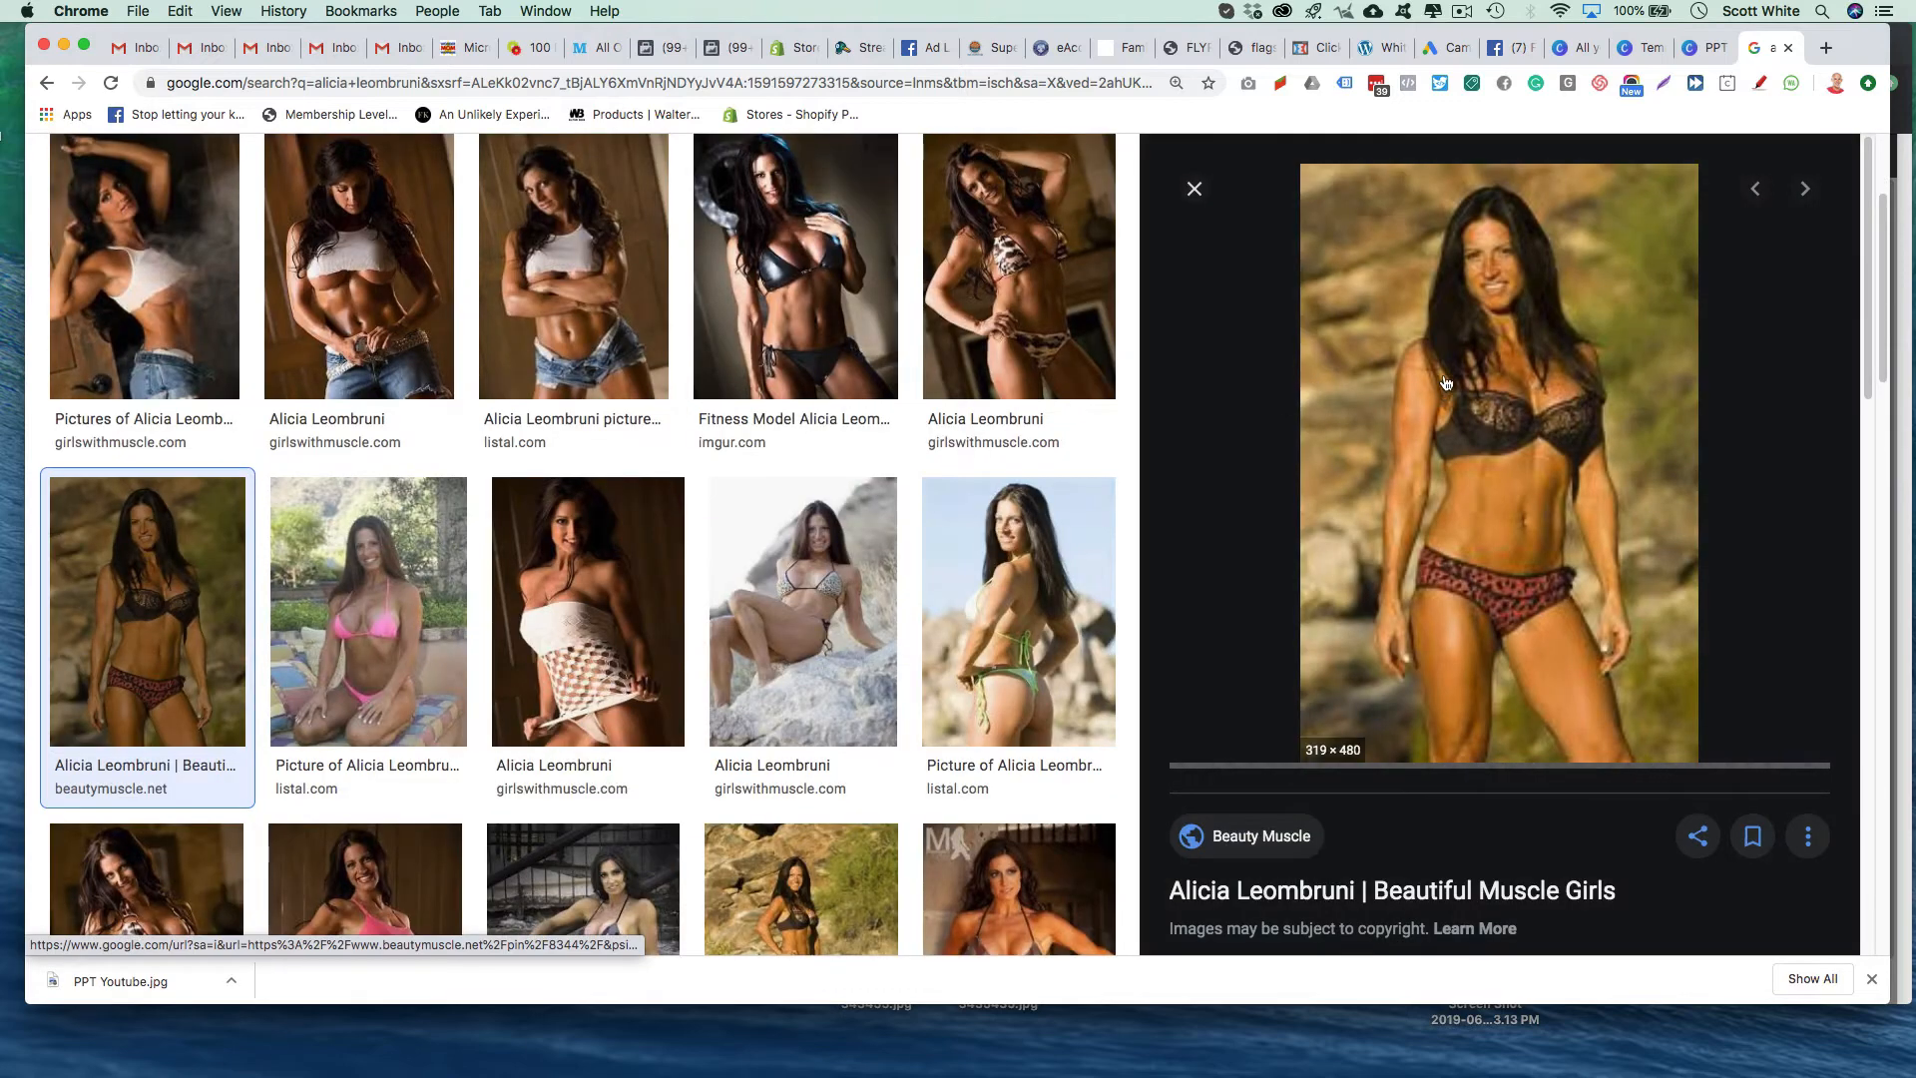
{"action": "right_click", "coordinate": [1444, 382]}
{"action": "left_click", "coordinate": [1602, 553]}
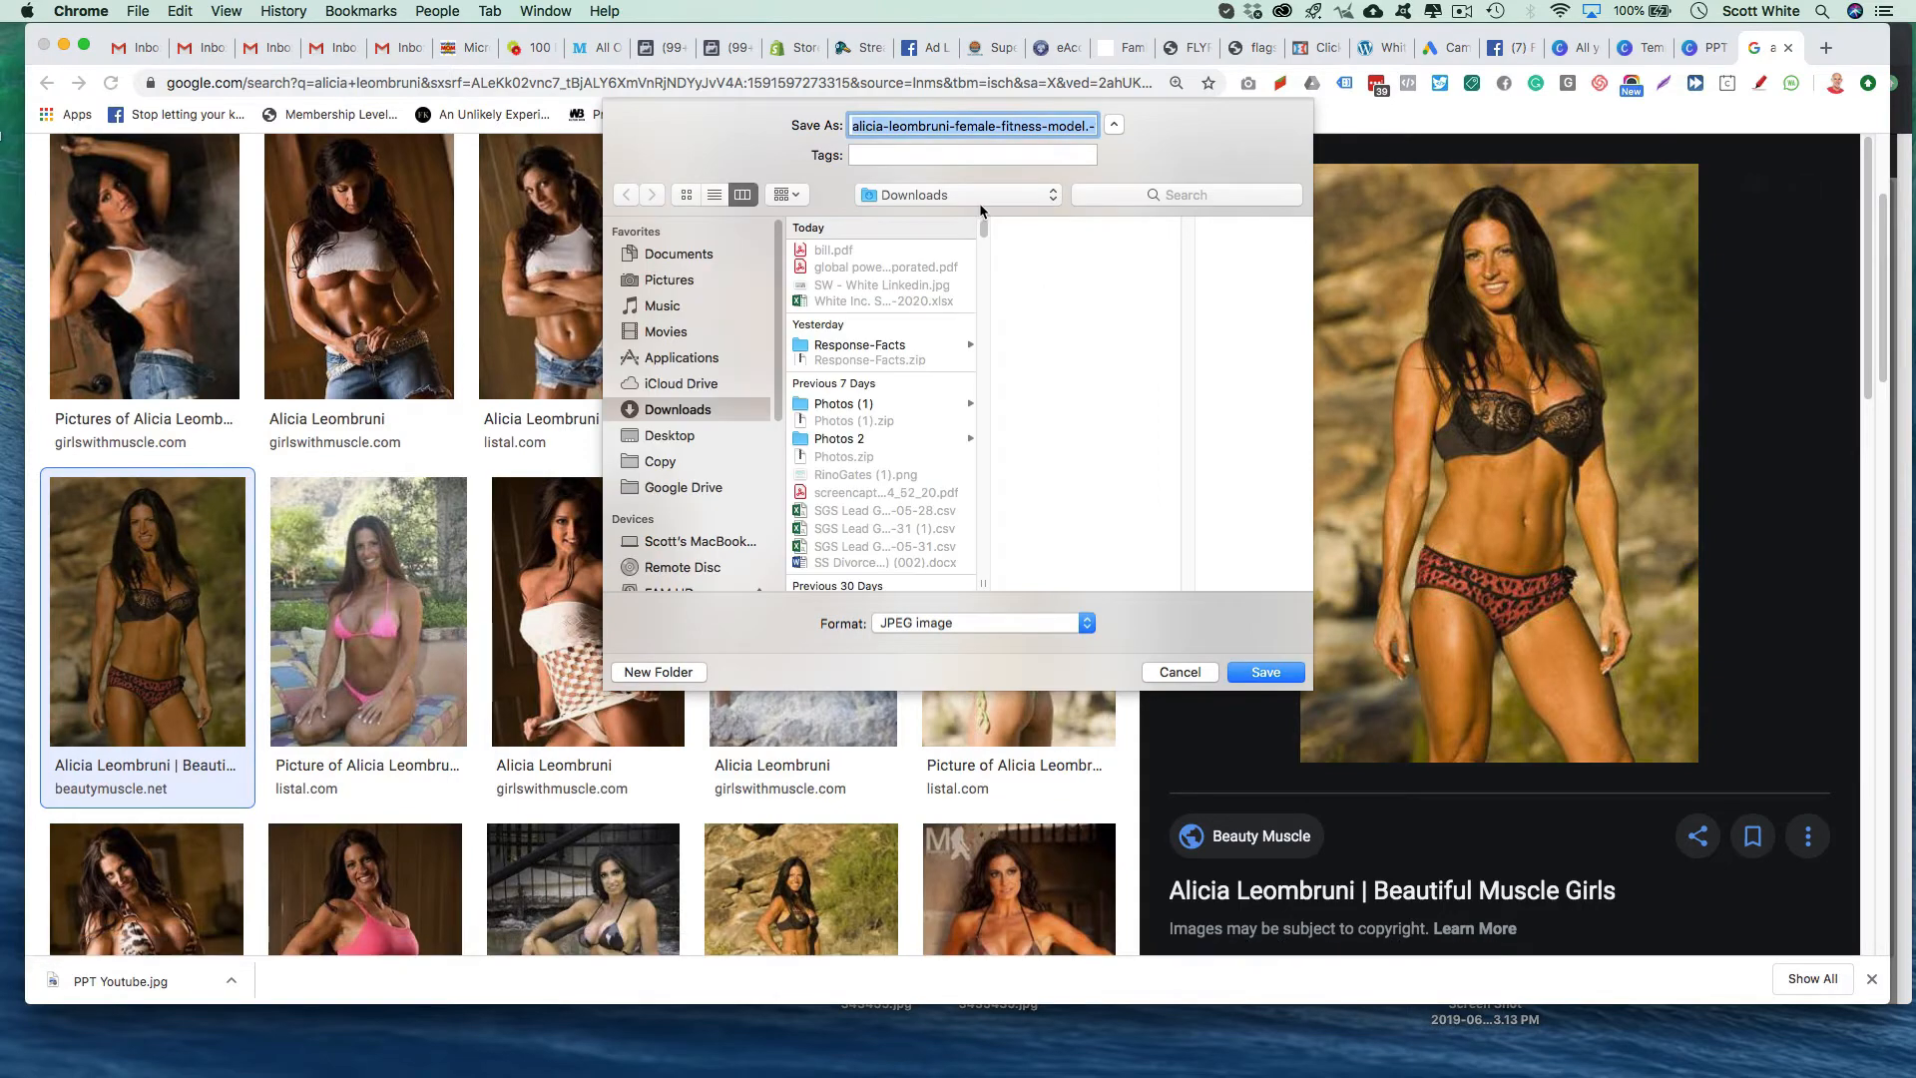
{"action": "left_click", "coordinate": [1264, 672]}
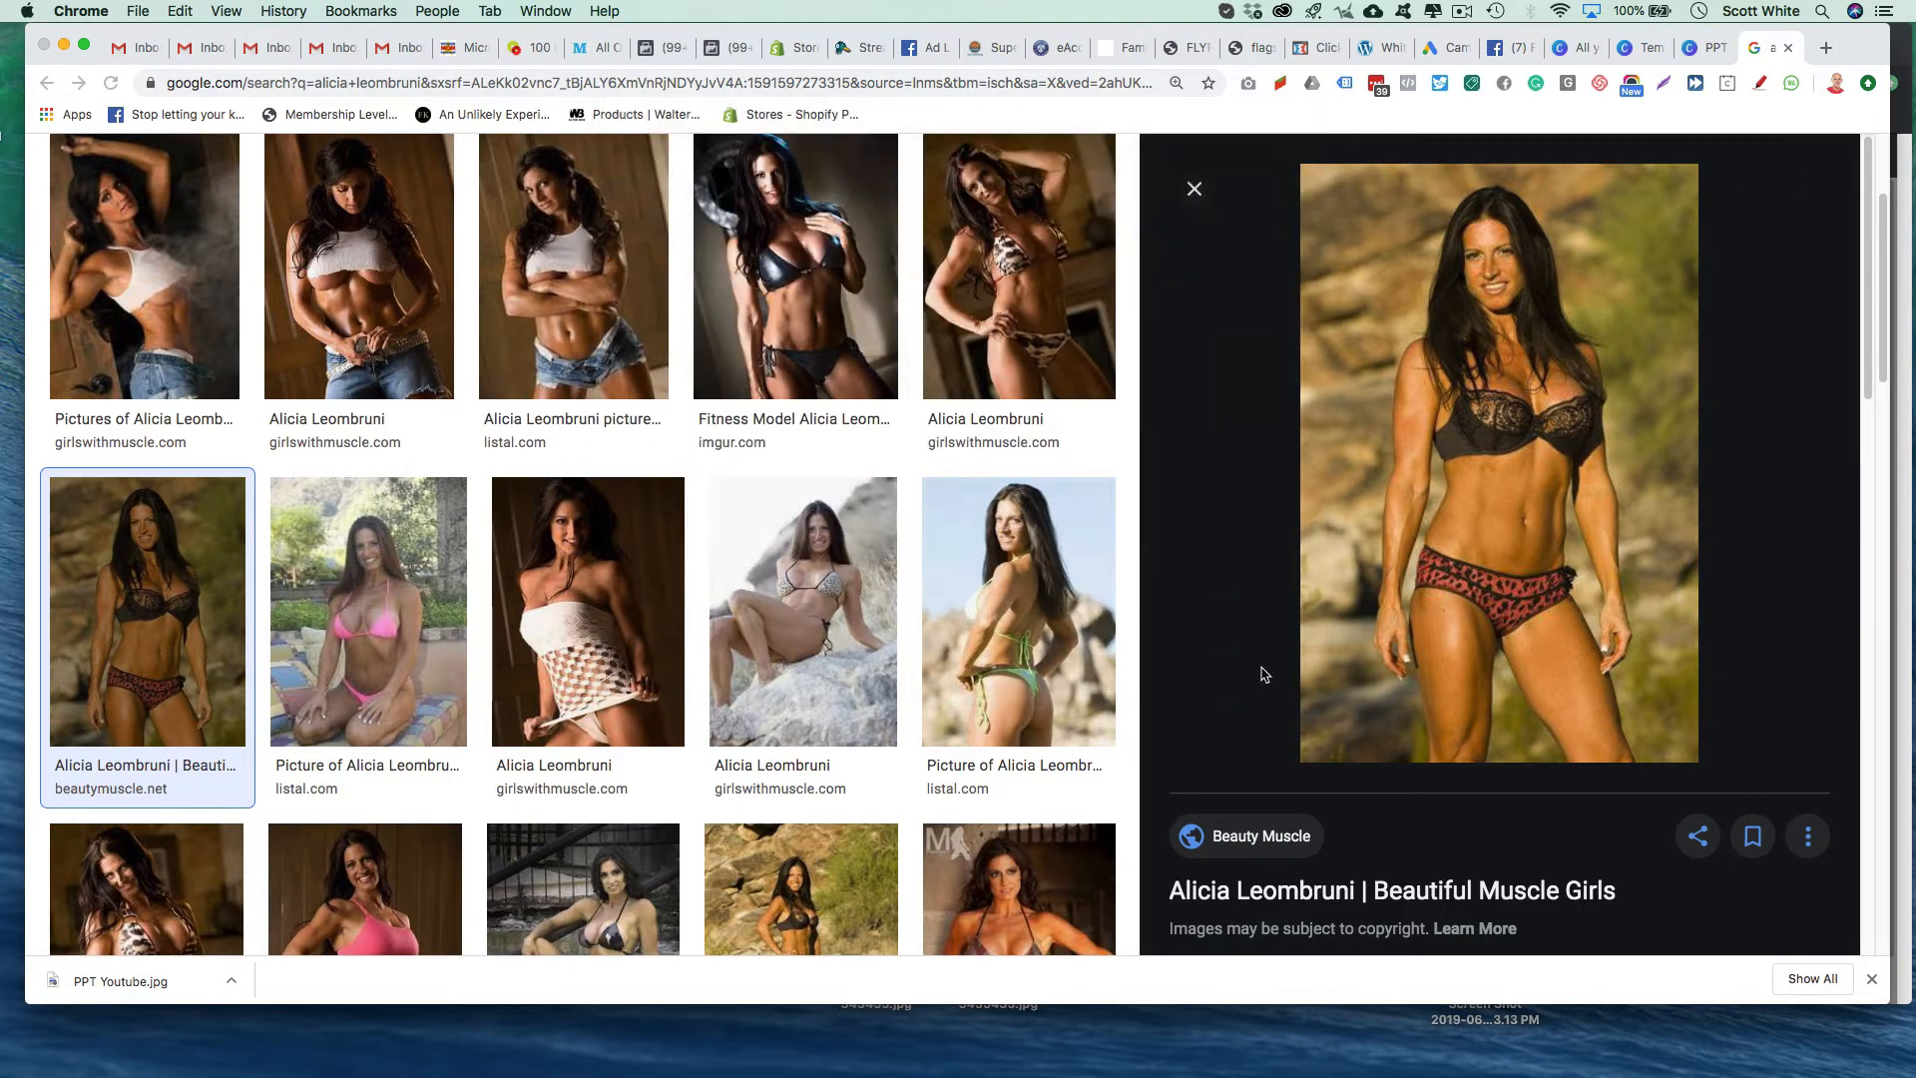
Step: Return to the Canva design, upload the saved model photo and replace the couple's photo with it
{"action": "left_click", "coordinate": [1702, 49]}
{"action": "left_click_drag", "start_coordinate": [144, 983], "coordinate": [280, 618]}
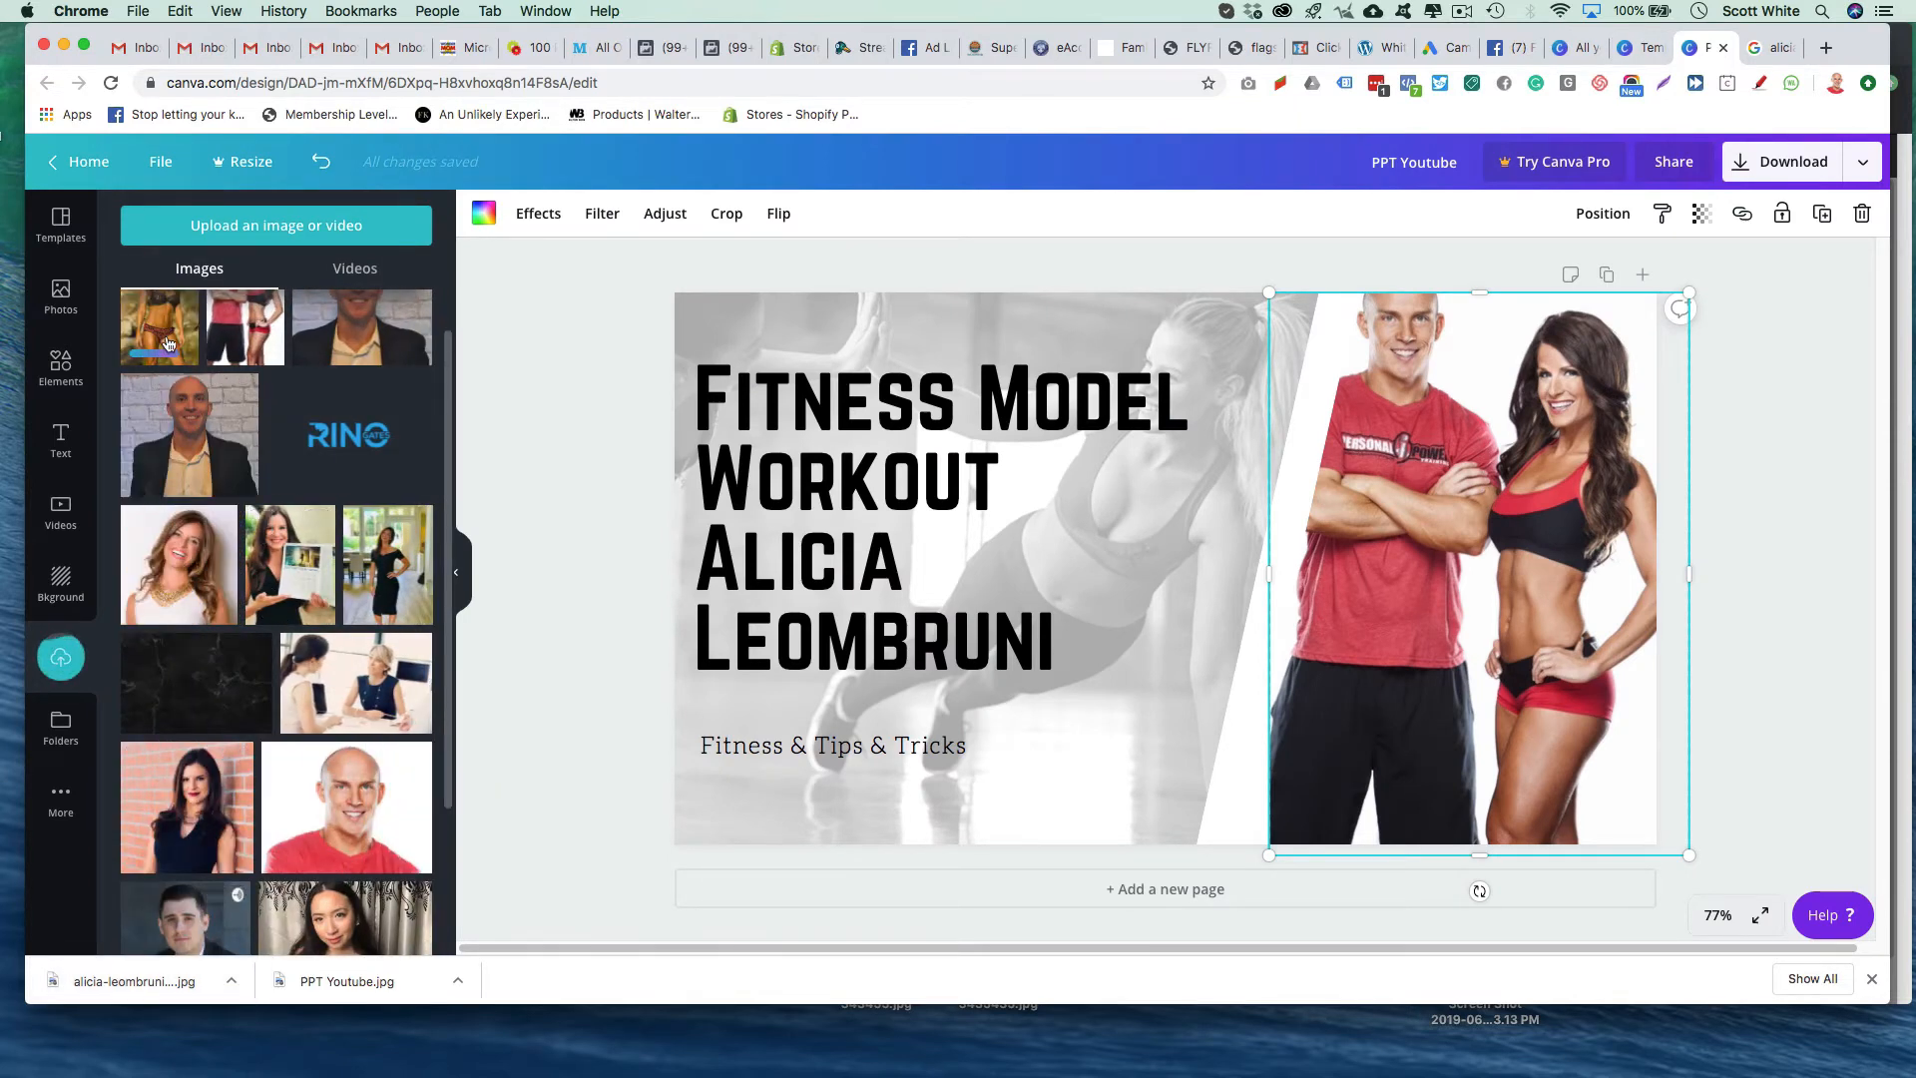
{"action": "left_click_drag", "start_coordinate": [163, 333], "coordinate": [1400, 522]}
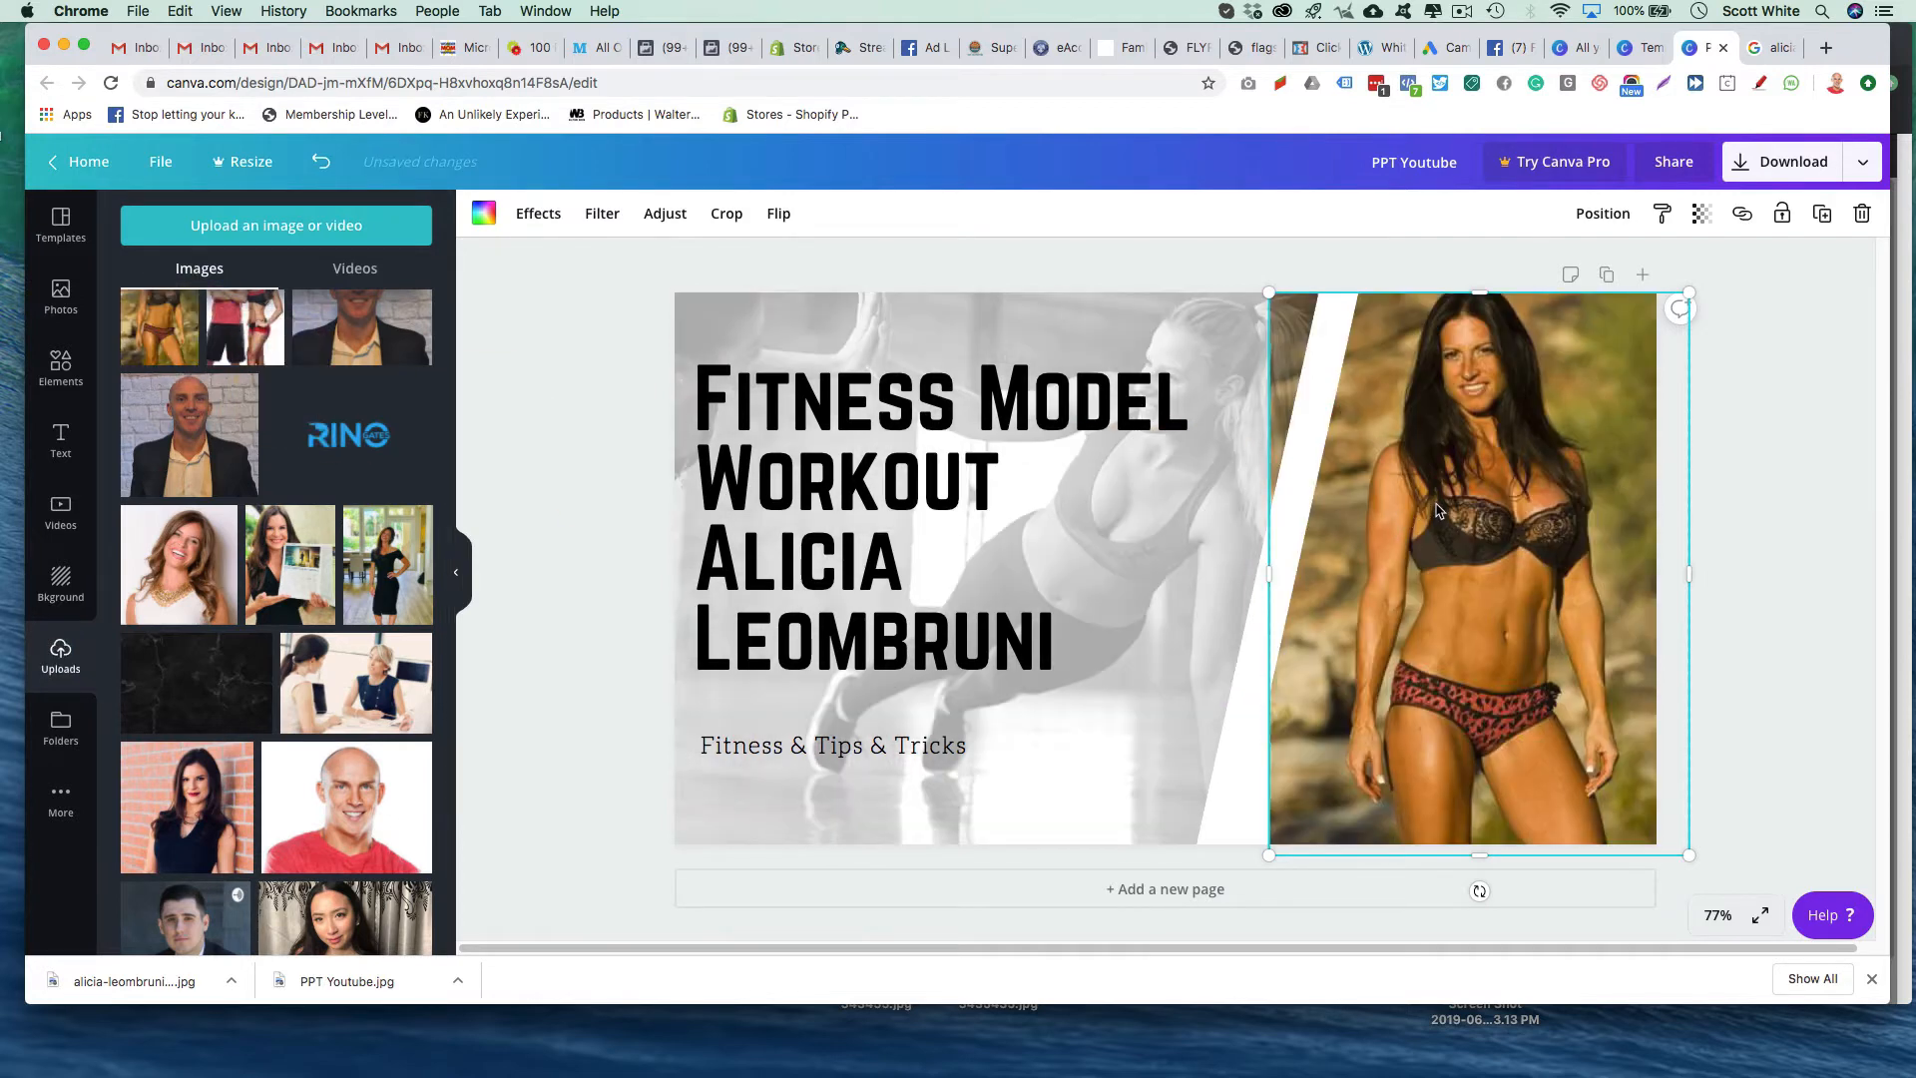
Step: Shift the model's photo slightly to the right and narrow it from its right edge so it fits beside the slanted white strip
{"action": "left_click", "coordinate": [1258, 329]}
{"action": "left_click", "coordinate": [1258, 331]}
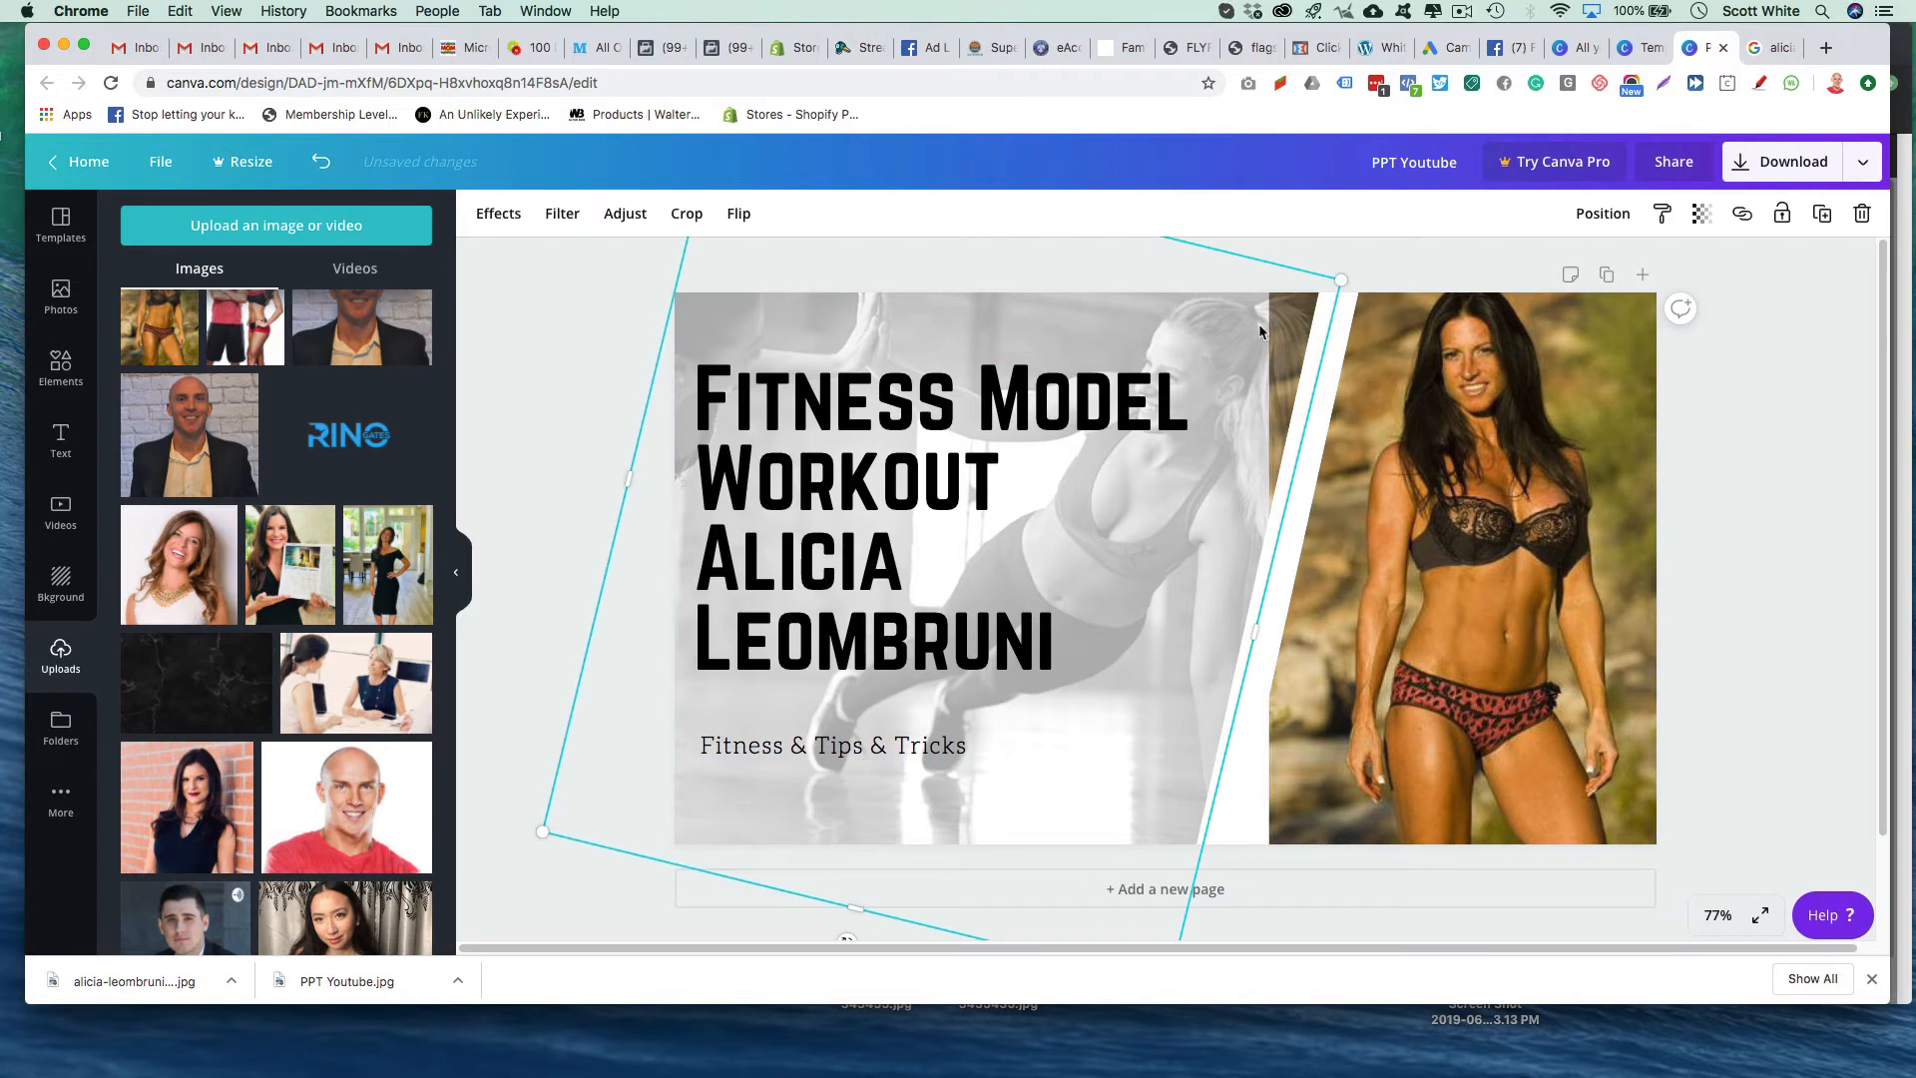
{"action": "left_click_drag", "start_coordinate": [1259, 331], "coordinate": [1260, 327]}
{"action": "left_click", "coordinate": [1534, 407]}
{"action": "left_click_drag", "start_coordinate": [1534, 408], "coordinate": [1555, 399]}
{"action": "left_click_drag", "start_coordinate": [1726, 556], "coordinate": [1681, 566]}
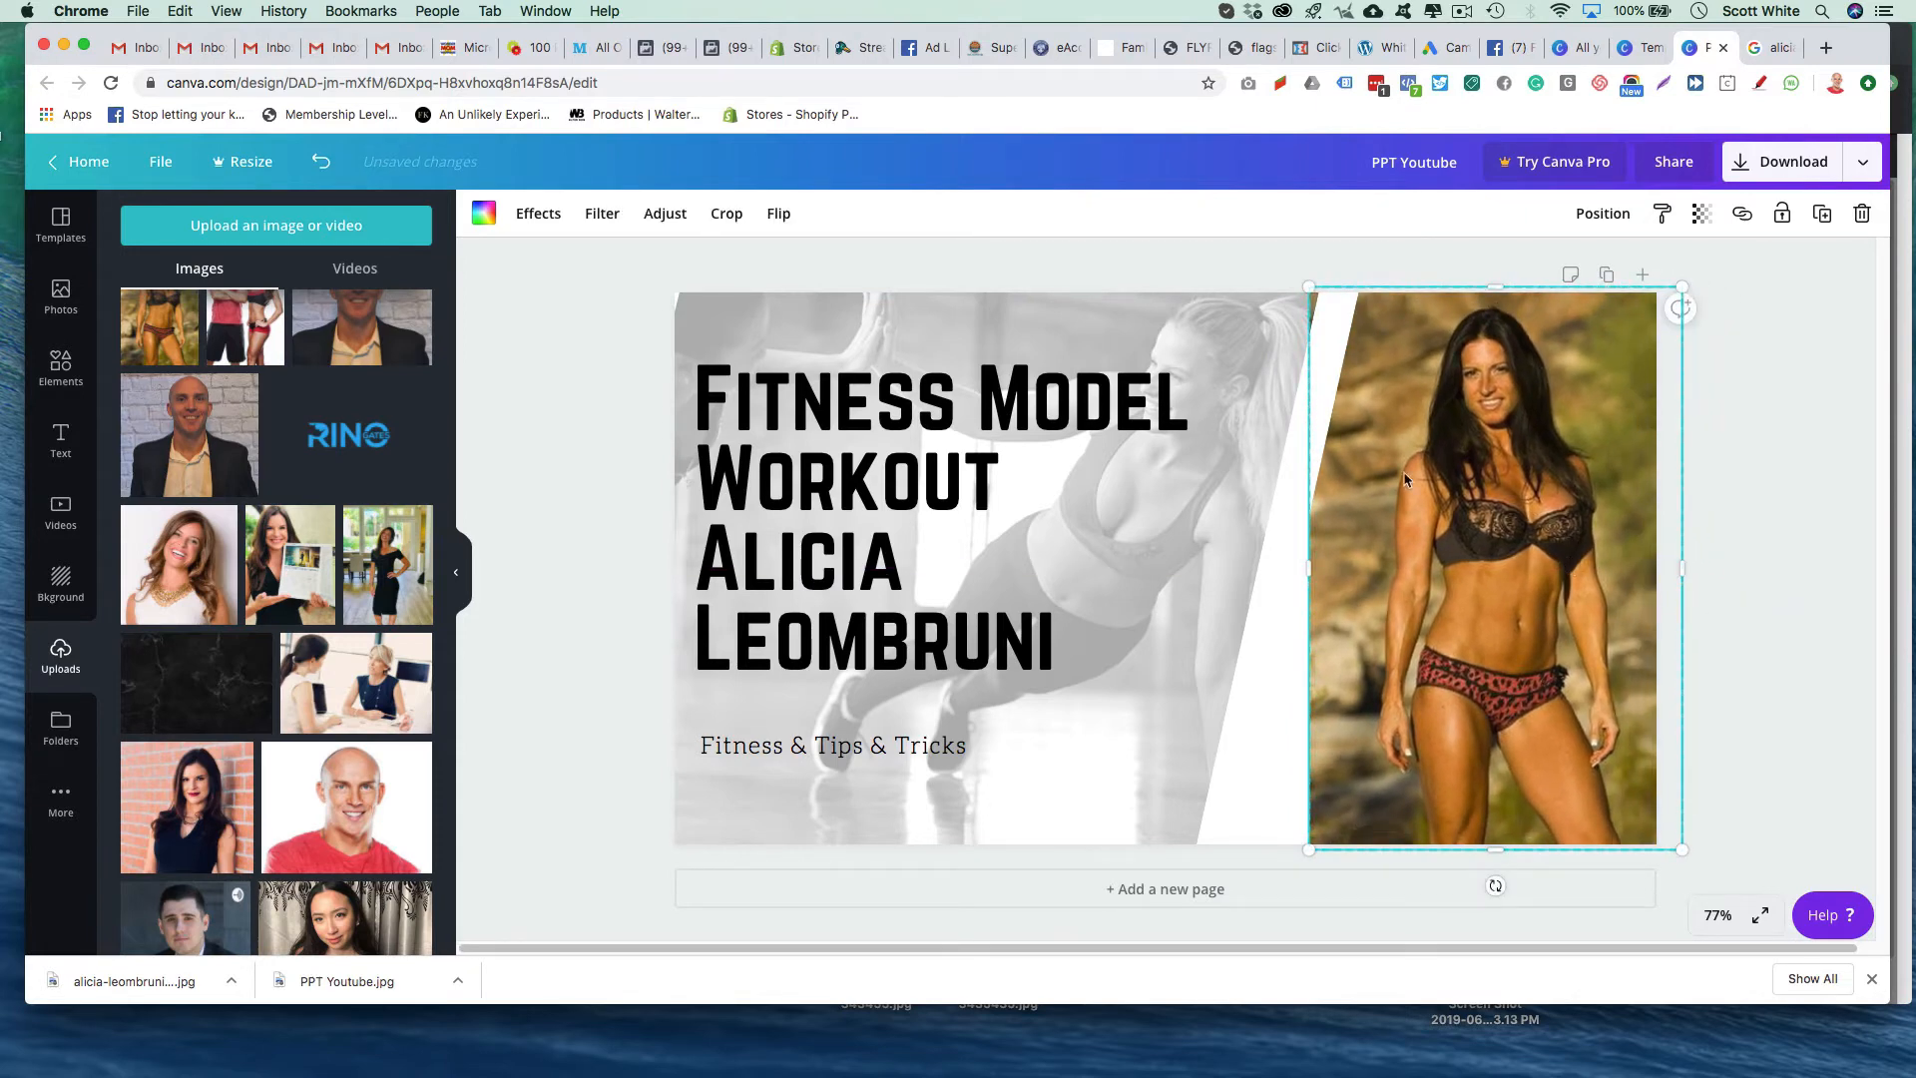
{"action": "left_click", "coordinate": [1190, 251]}
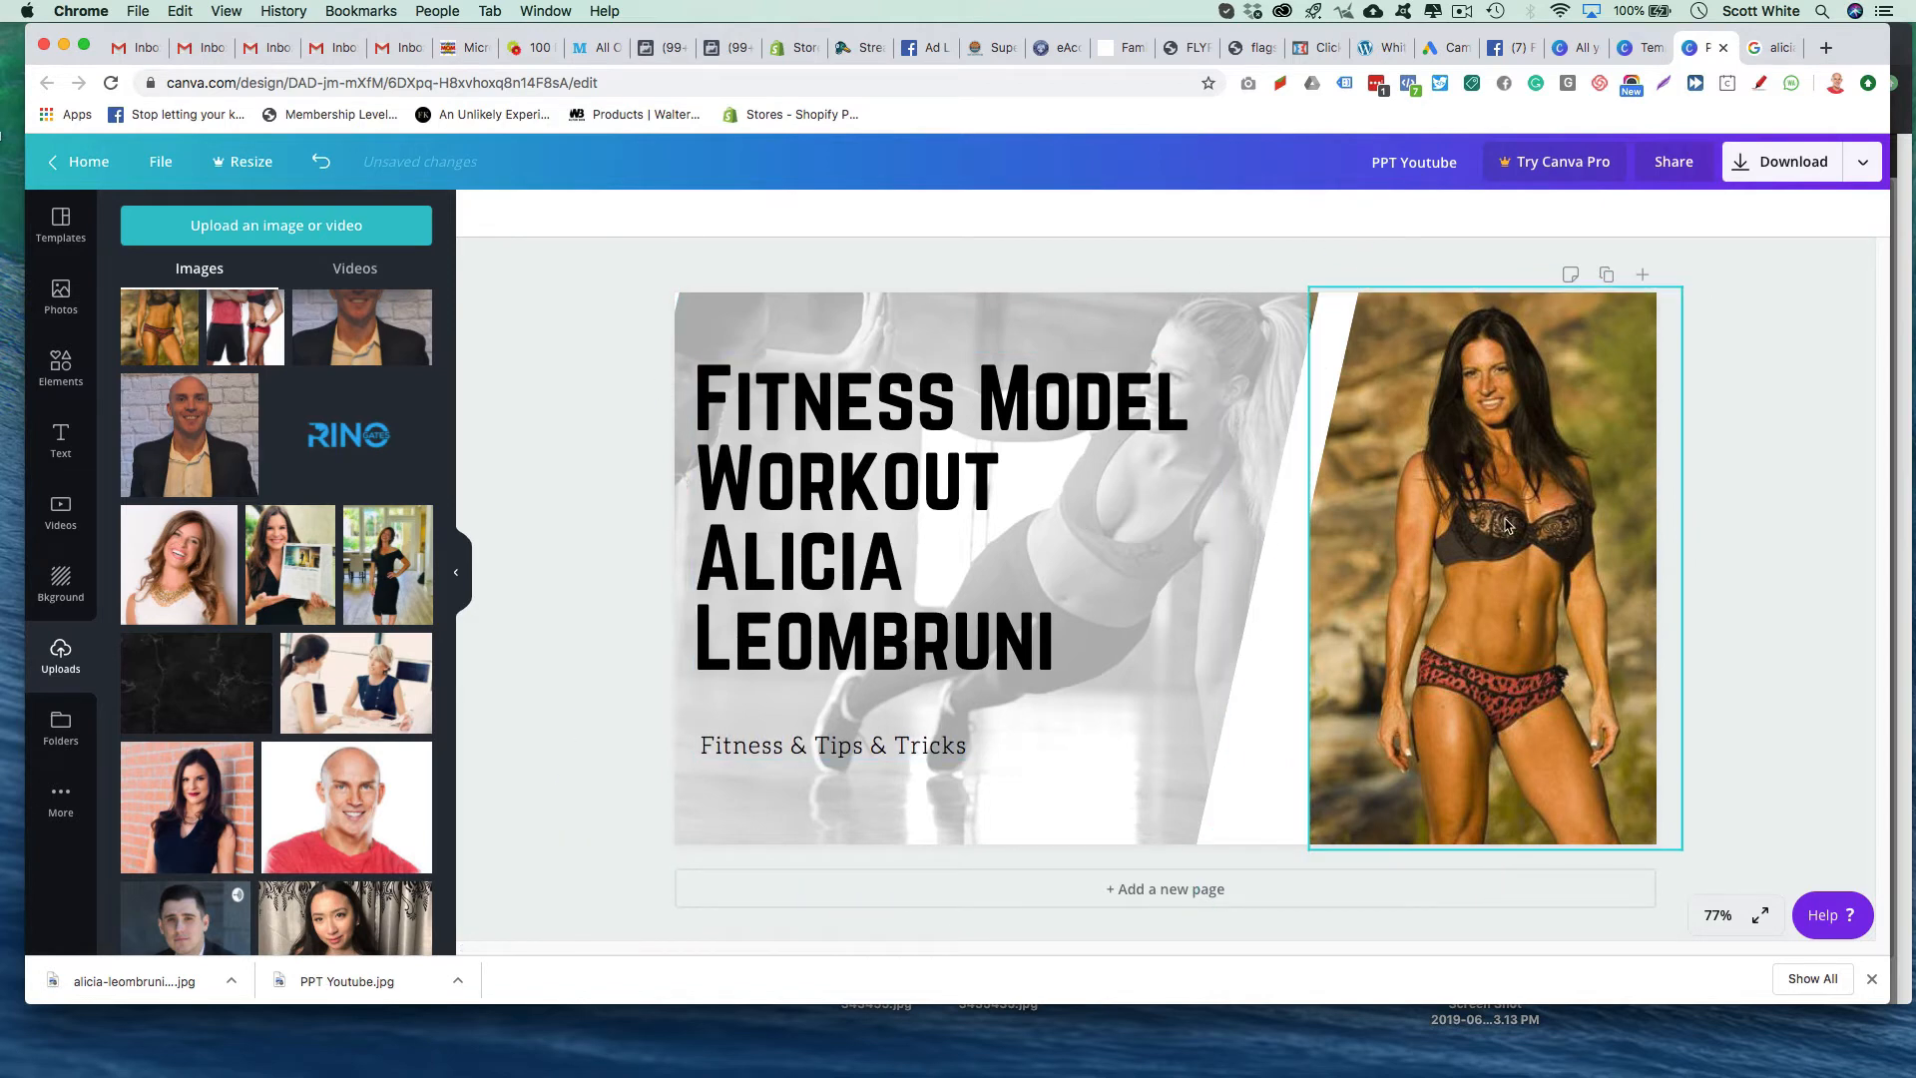
Step: Nudge the model's photo slightly farther right on the thumbnail and download the design as a JPG
{"action": "left_click_drag", "start_coordinate": [1504, 519], "coordinate": [1517, 519]}
{"action": "left_click", "coordinate": [579, 427]}
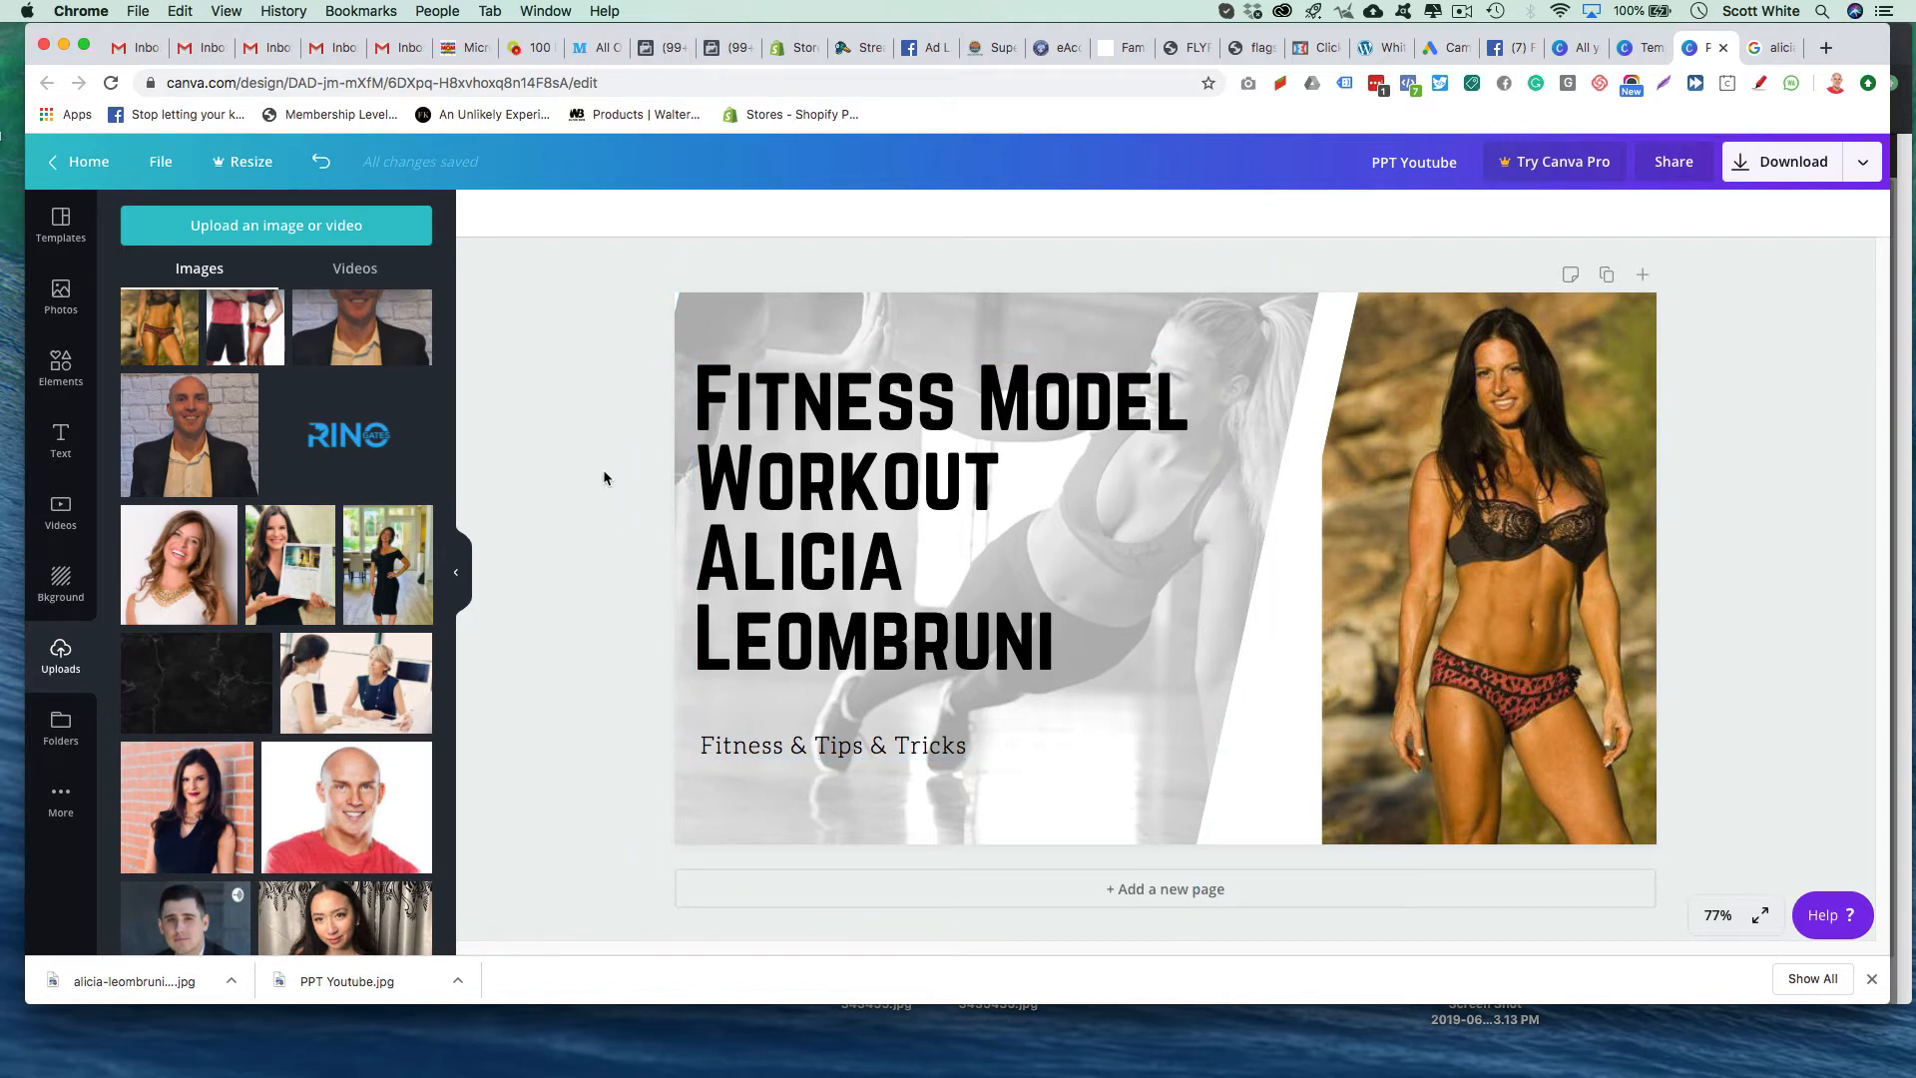
{"action": "left_click", "coordinate": [1841, 168]}
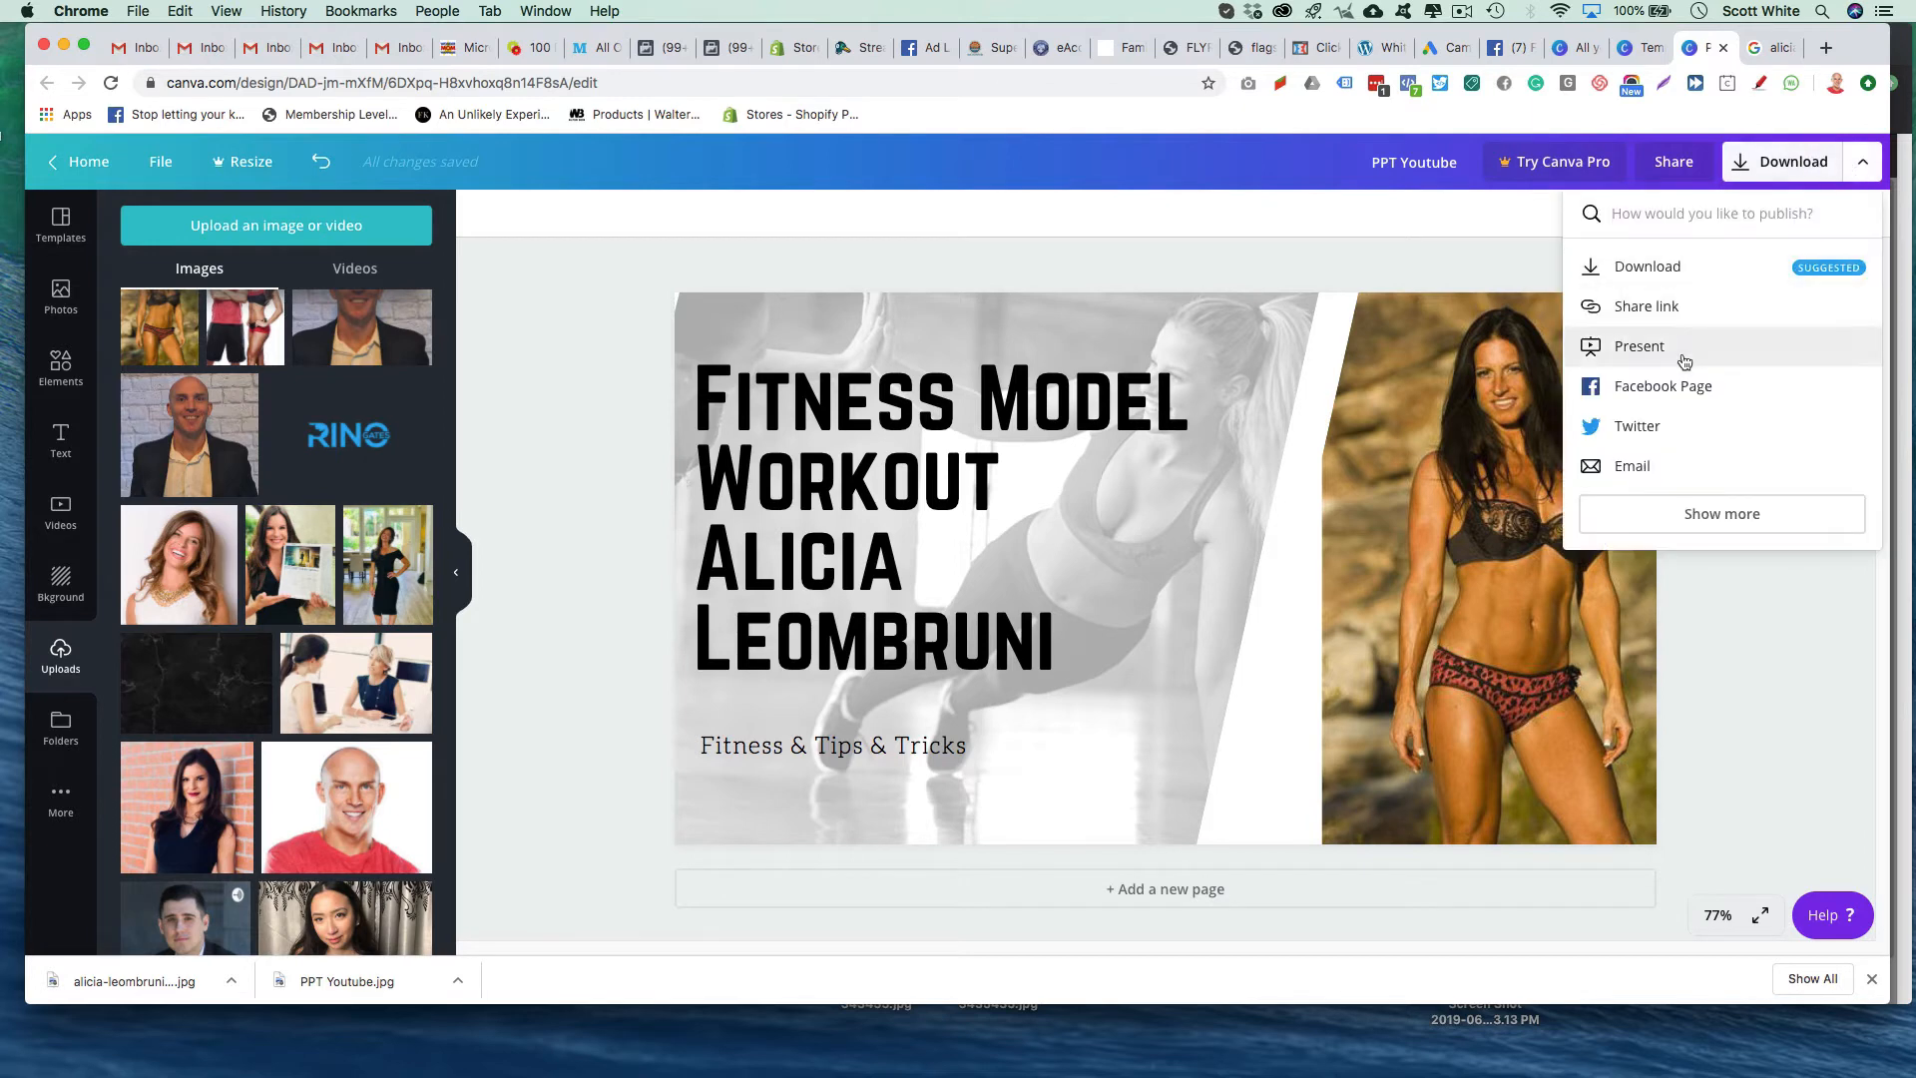
{"action": "left_click", "coordinate": [1649, 277]}
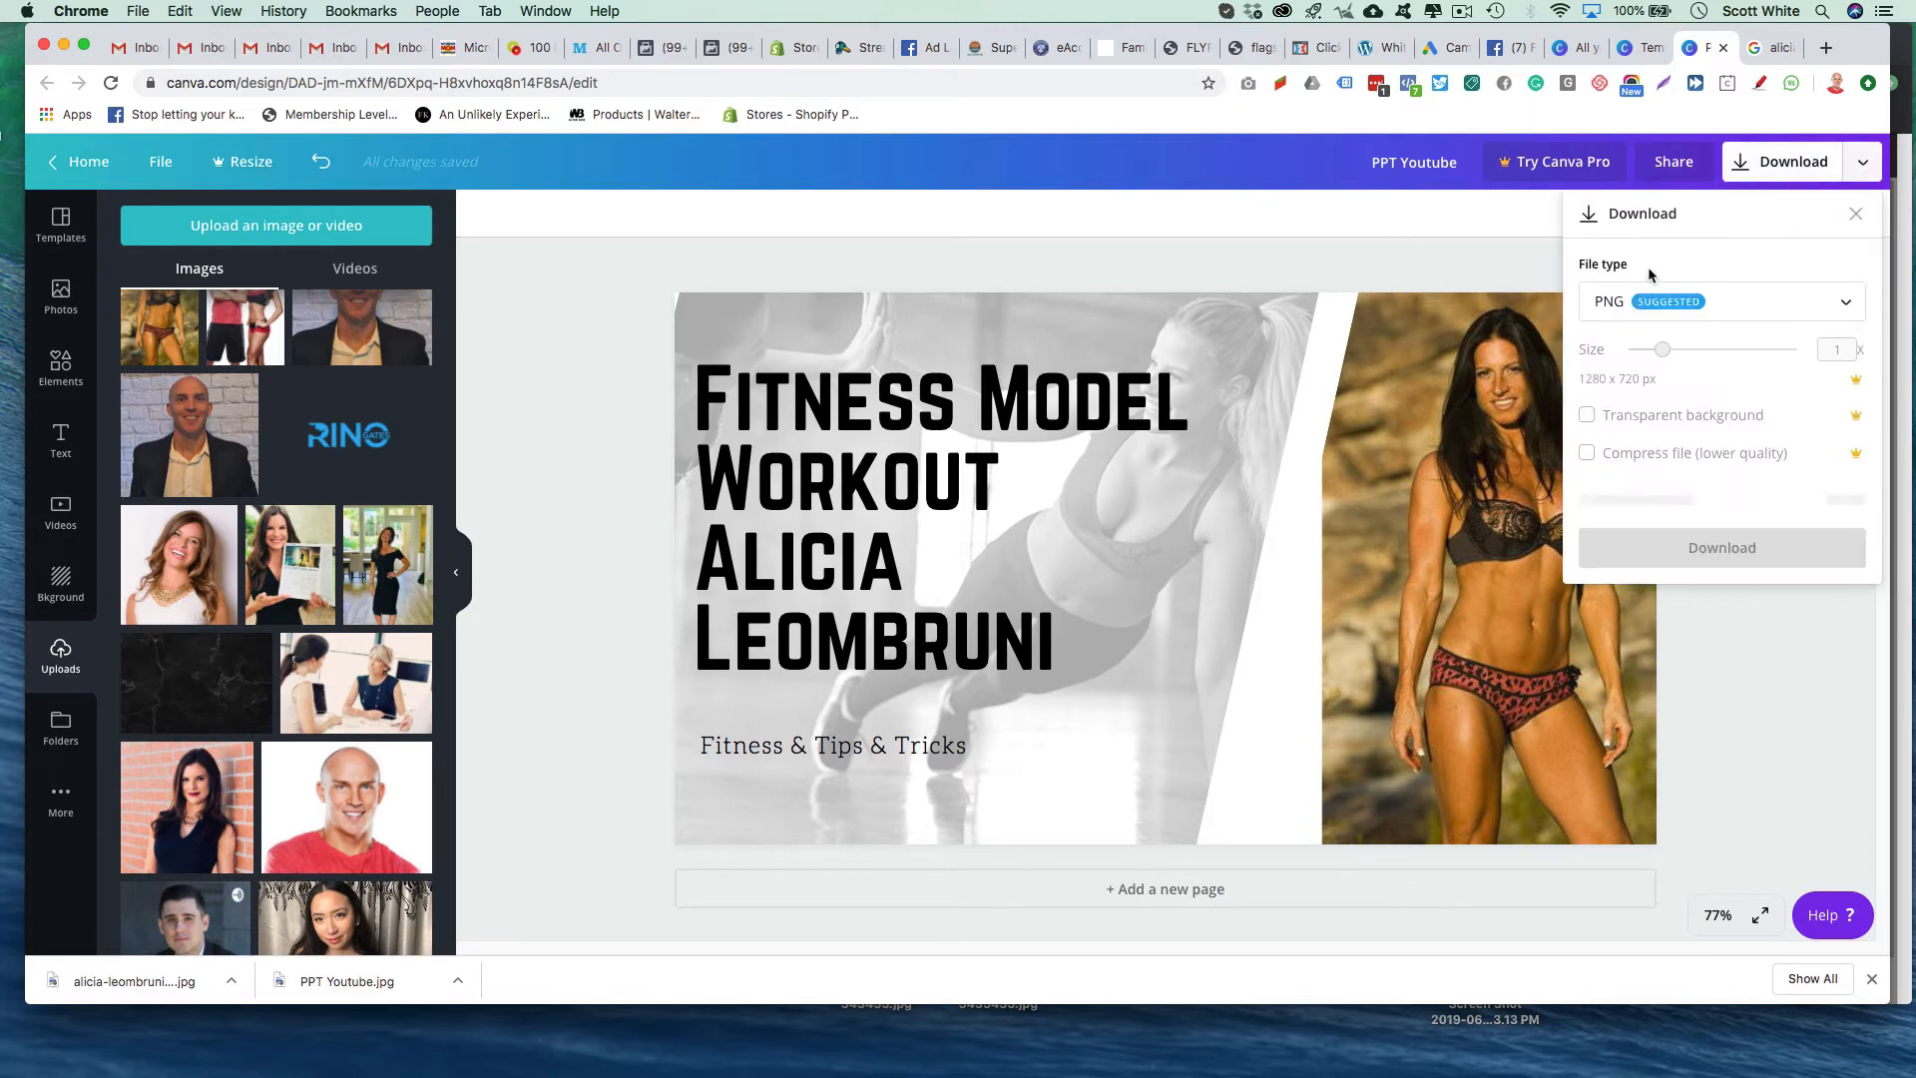
{"action": "left_click", "coordinate": [1773, 317]}
{"action": "left_click", "coordinate": [1662, 378]}
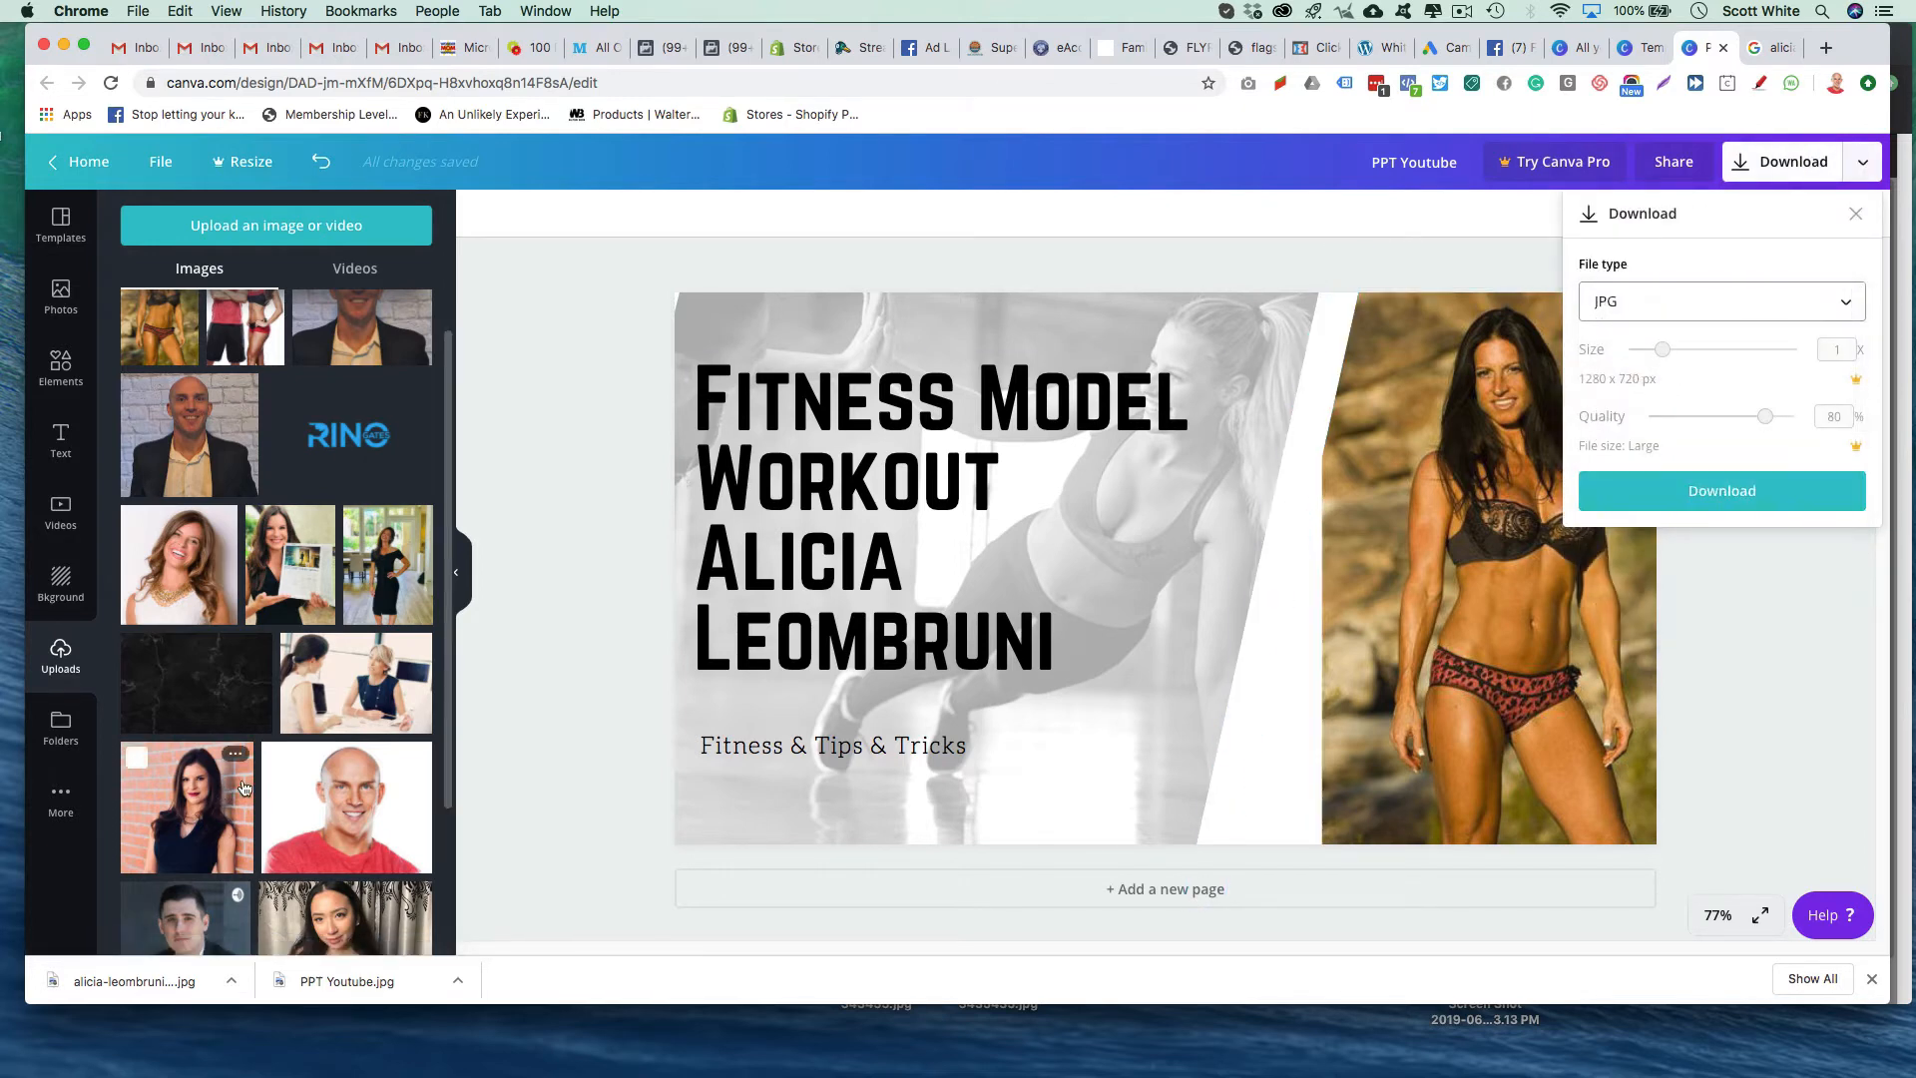
{"action": "left_click", "coordinate": [1720, 499]}
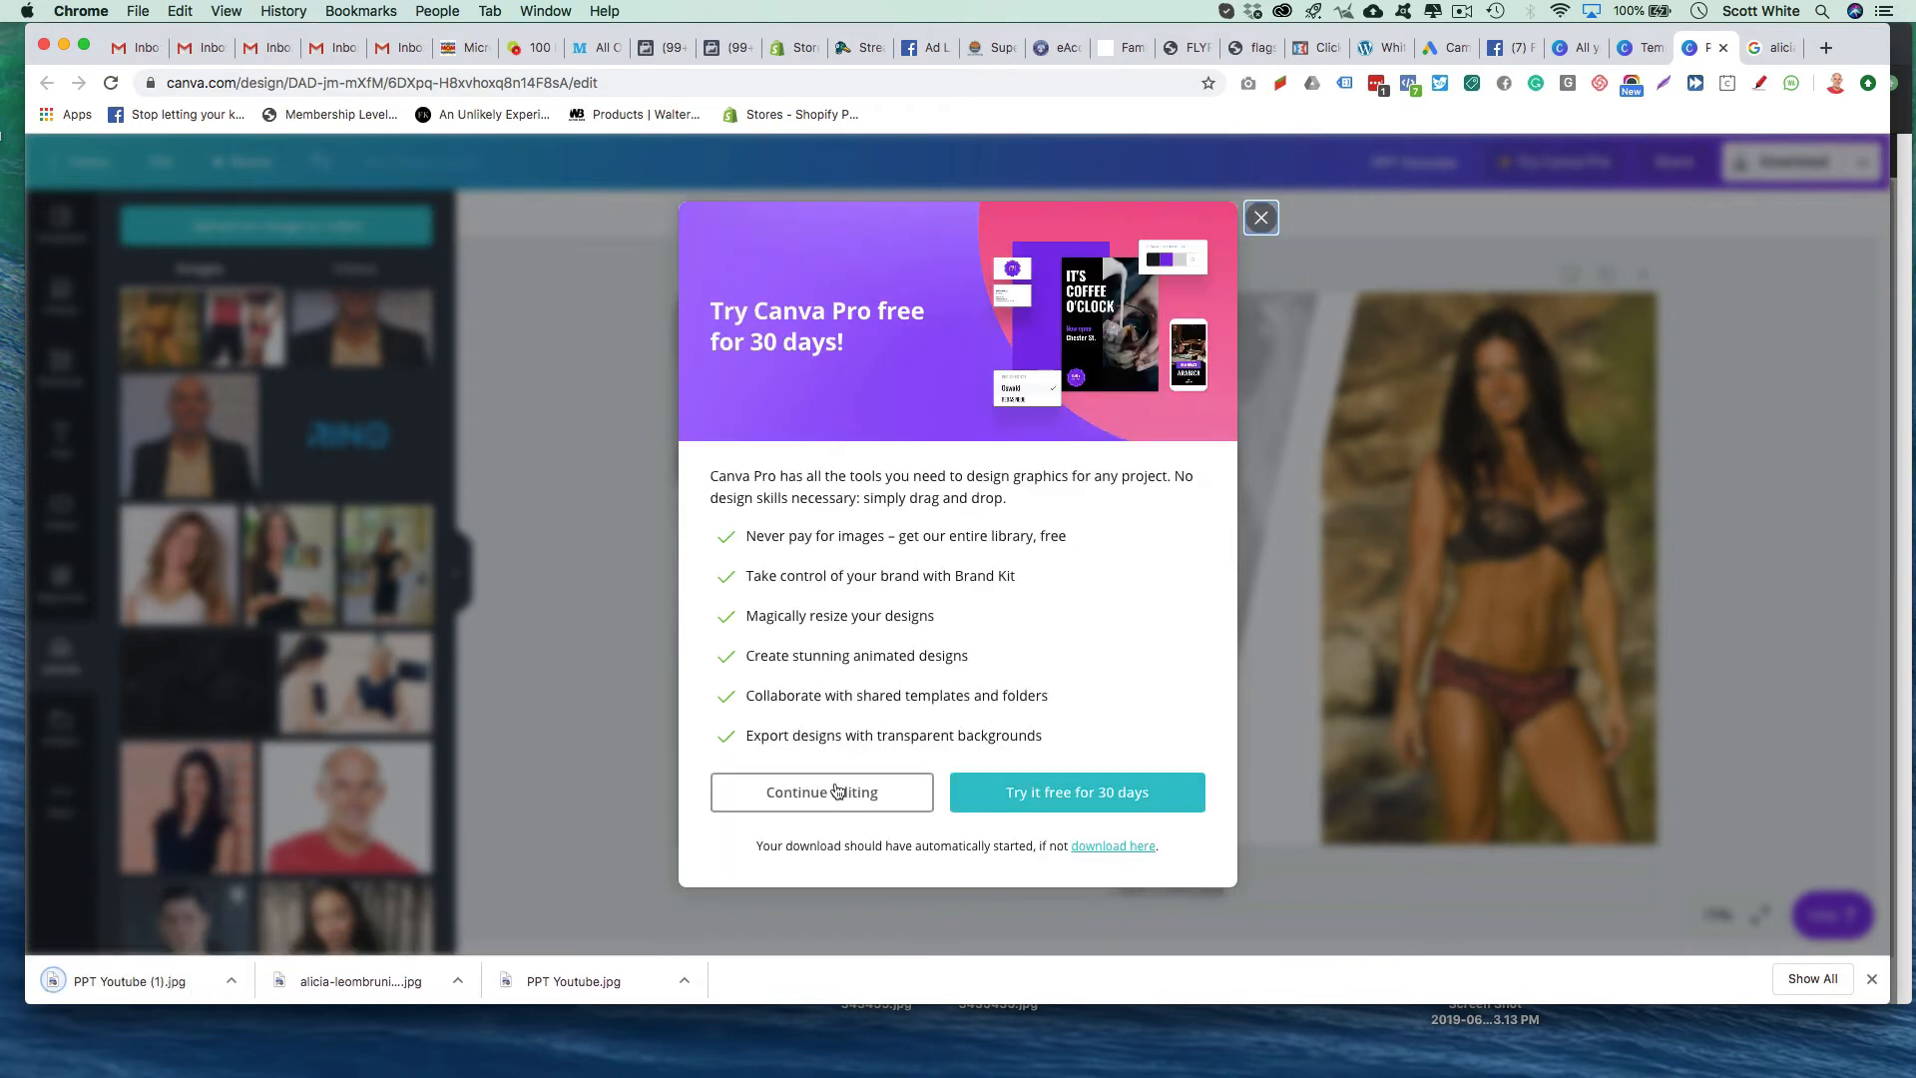
{"action": "left_click", "coordinate": [850, 791]}
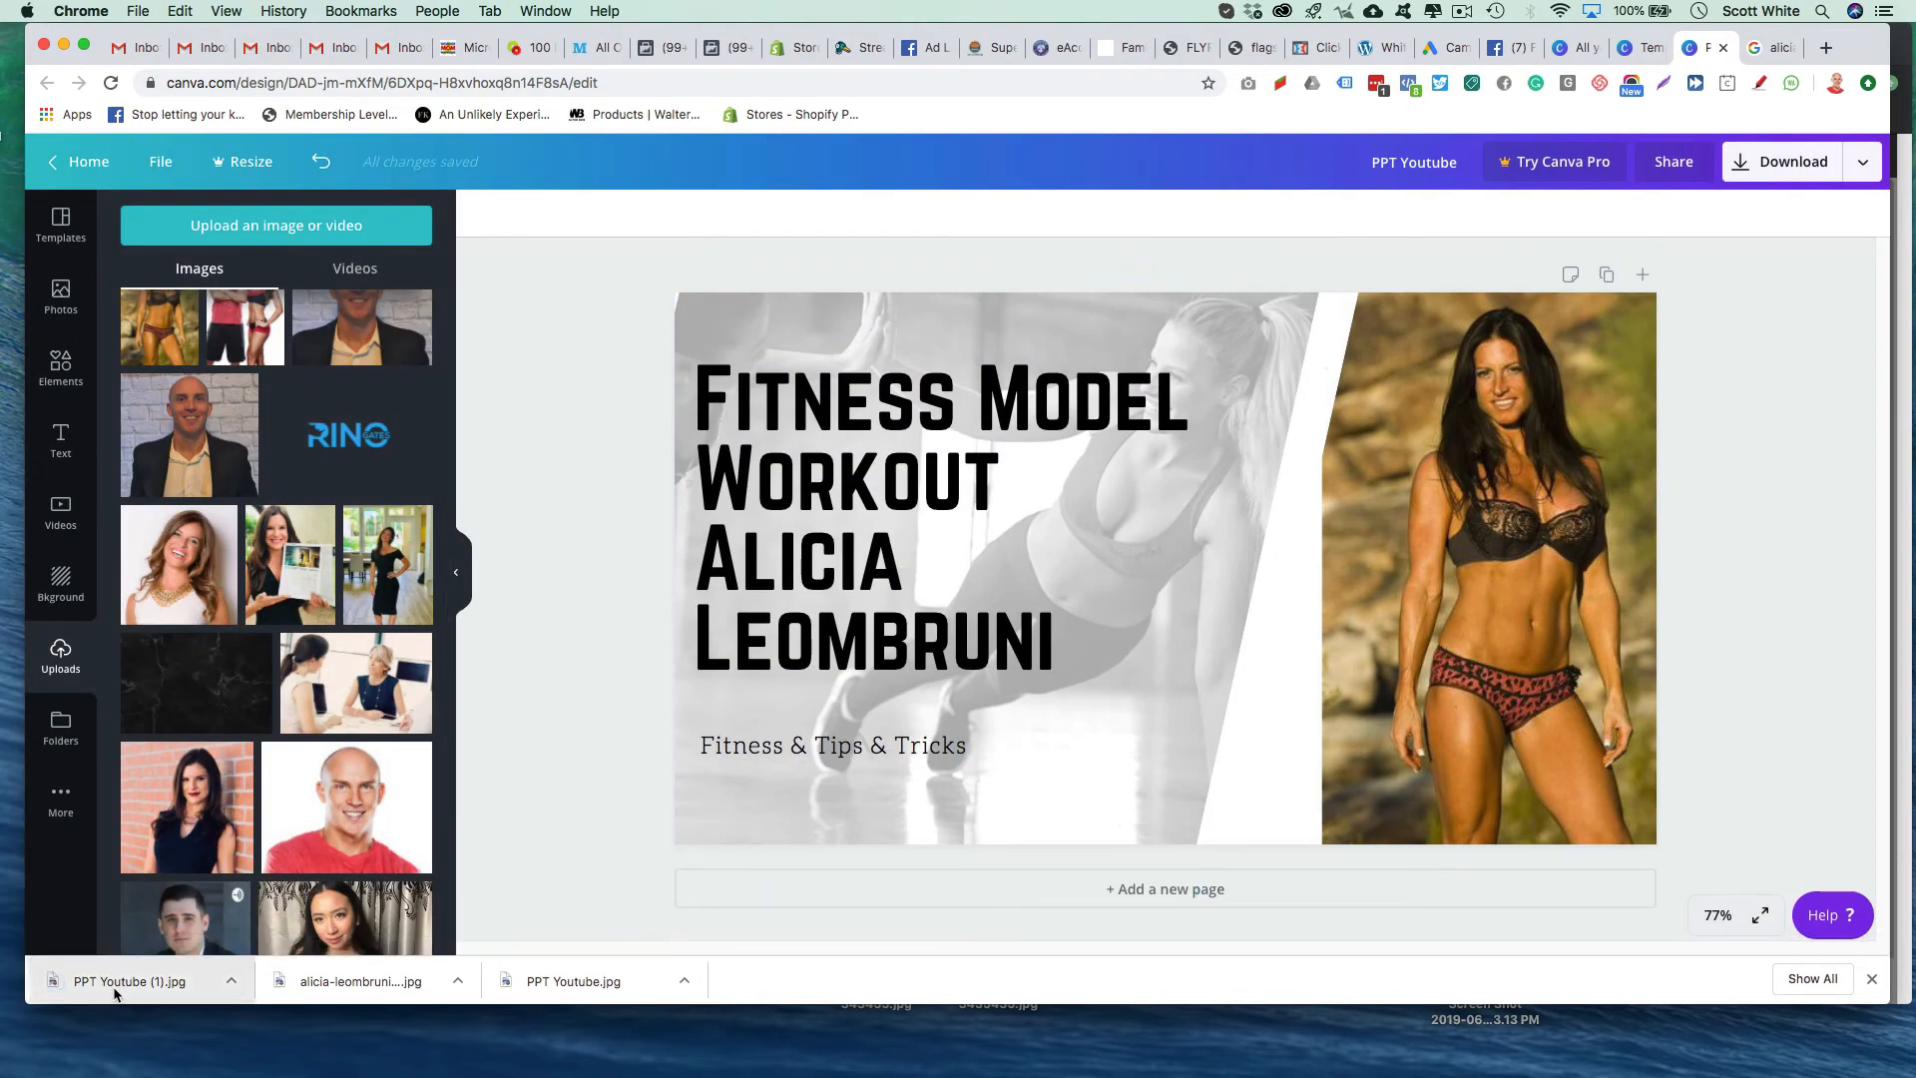
{"action": "left_click", "coordinate": [114, 982]}
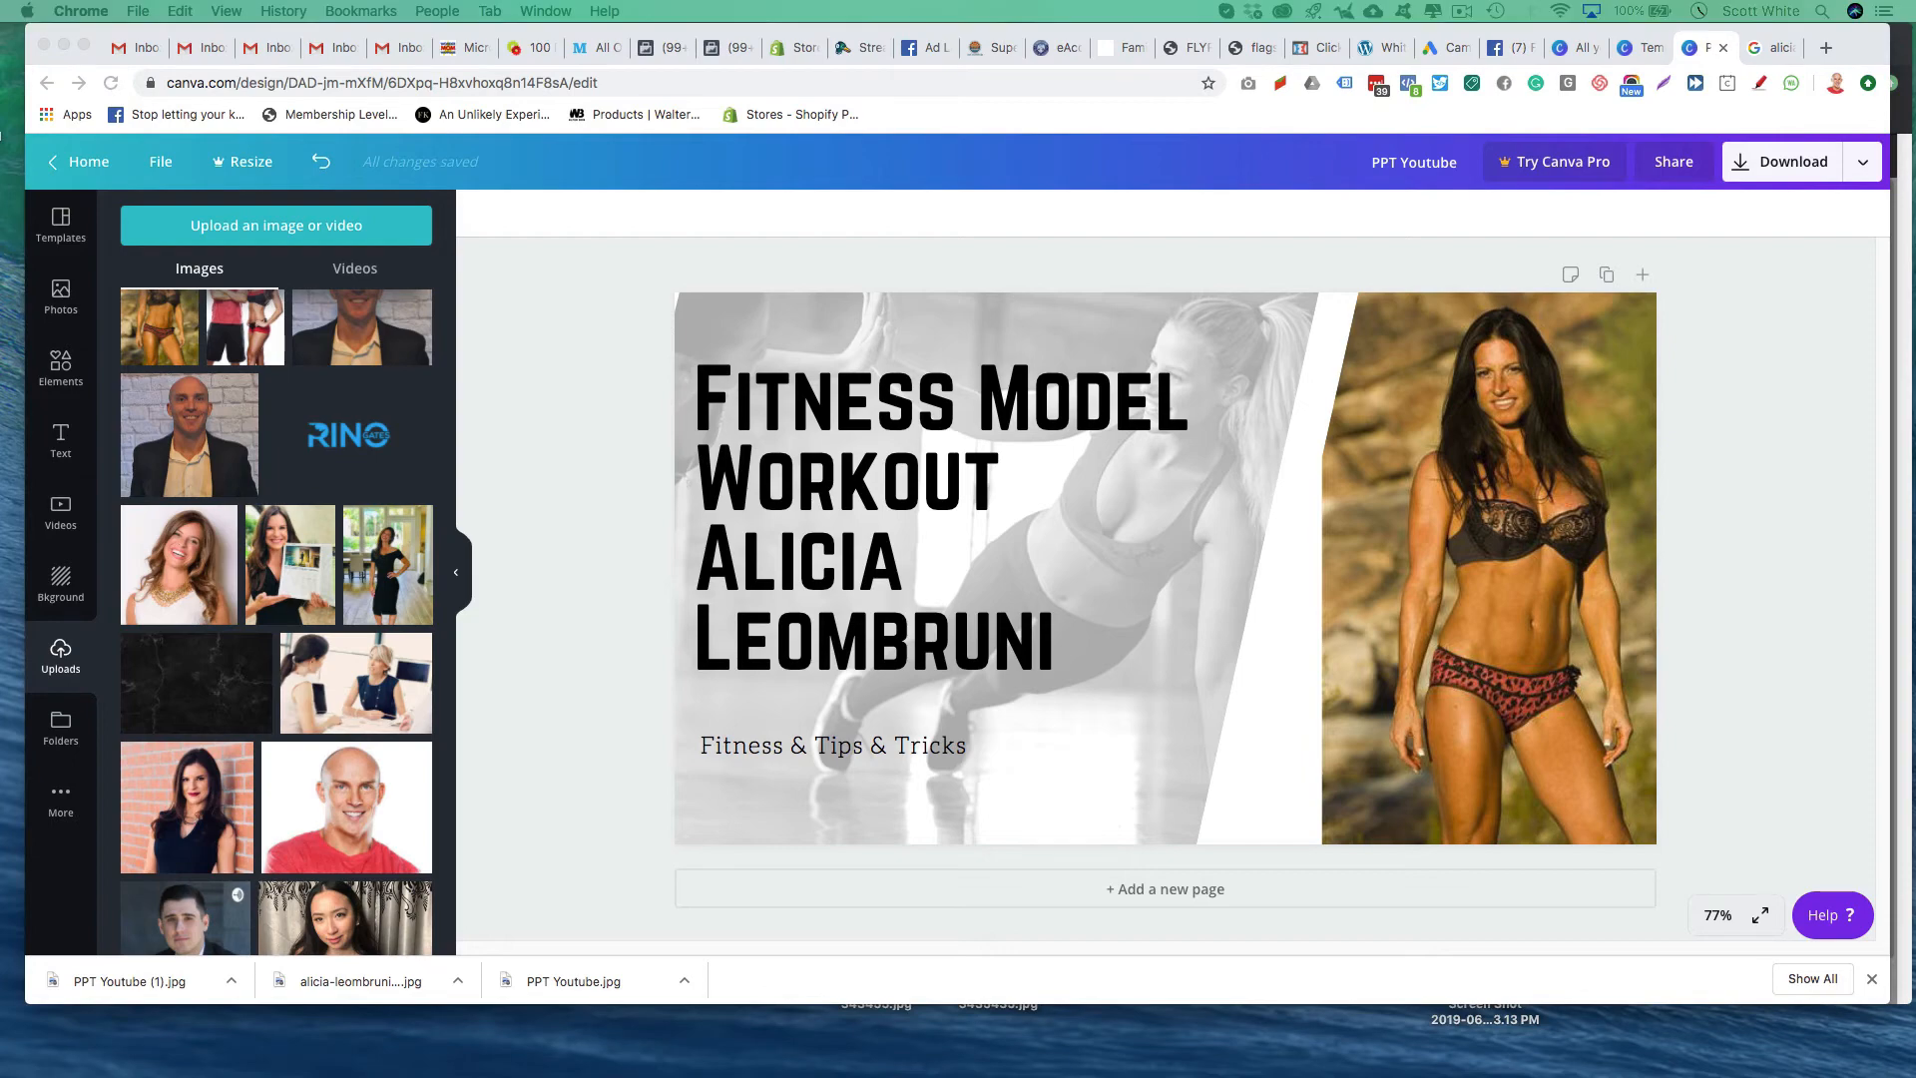
{"action": "left_click_drag", "start_coordinate": [1915, 50], "coordinate": [561, 17]}
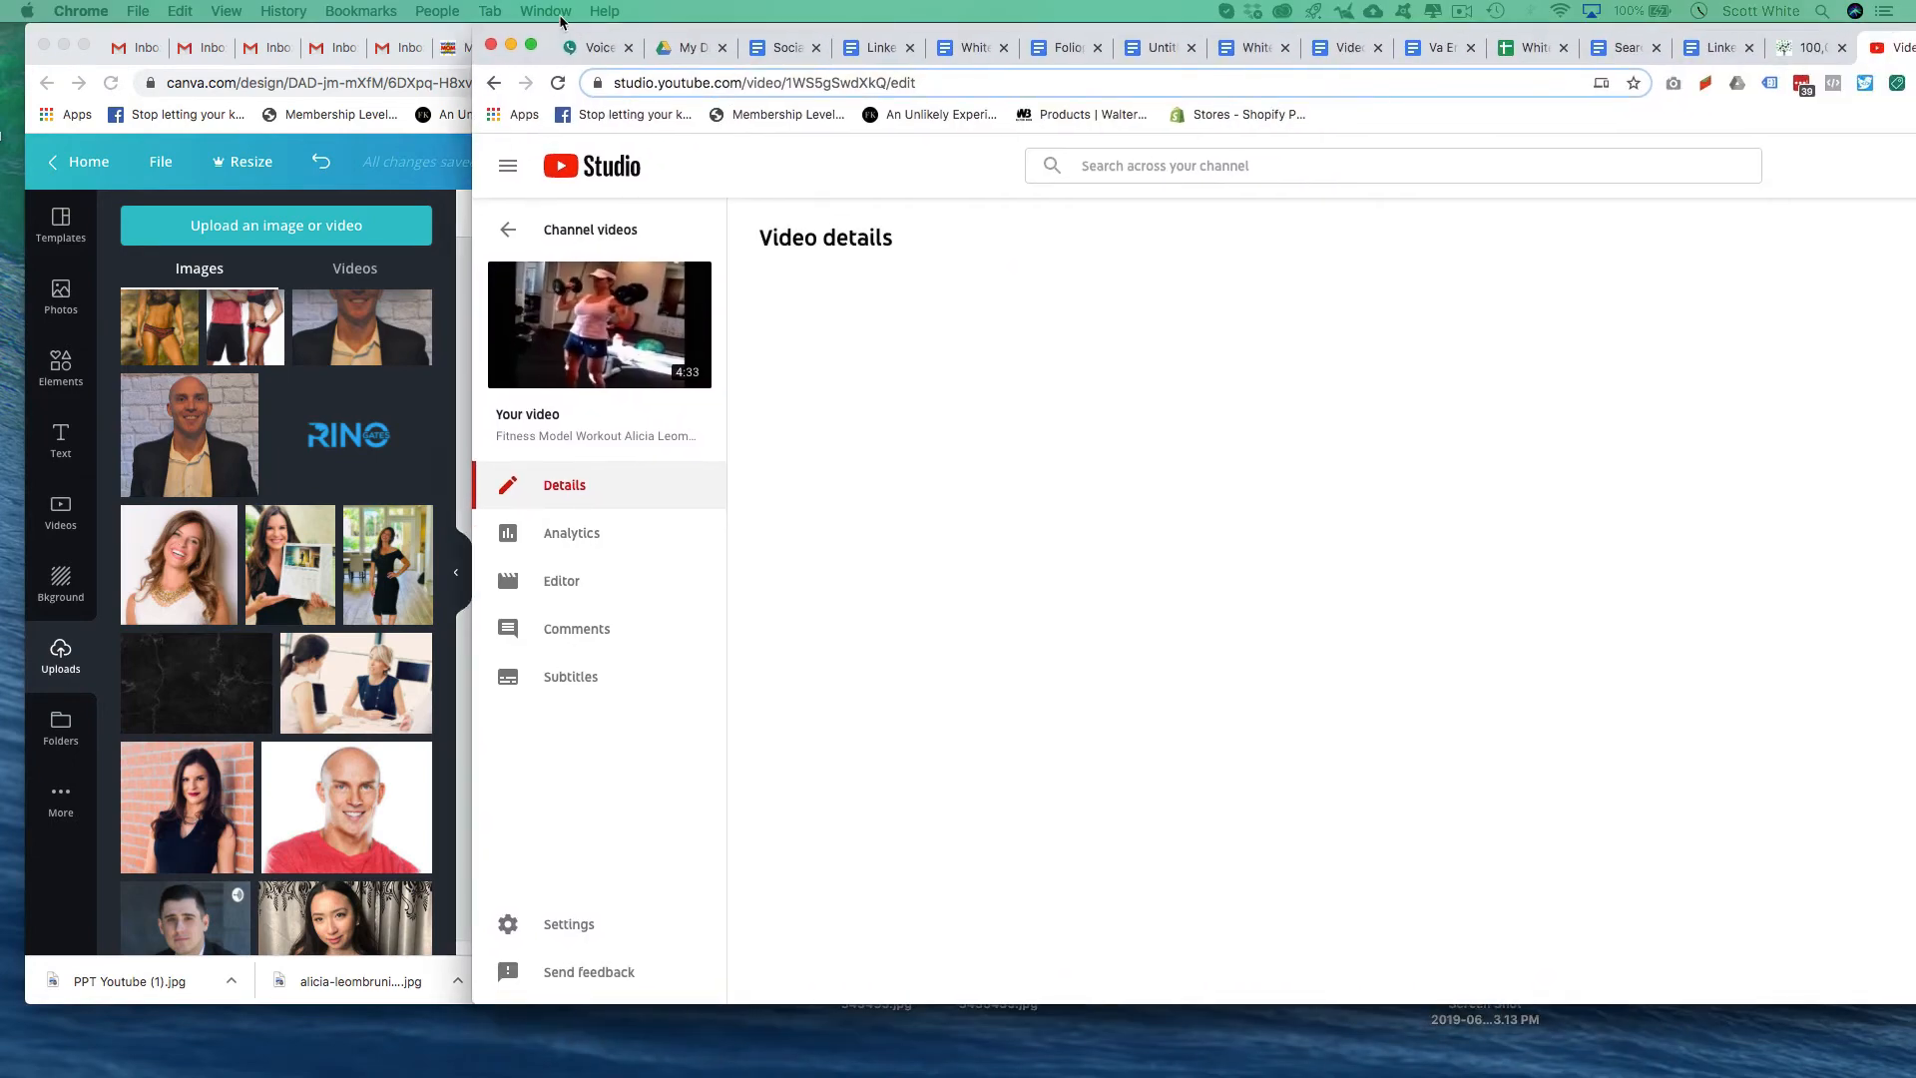
{"action": "left_click", "coordinate": [128, 988]}
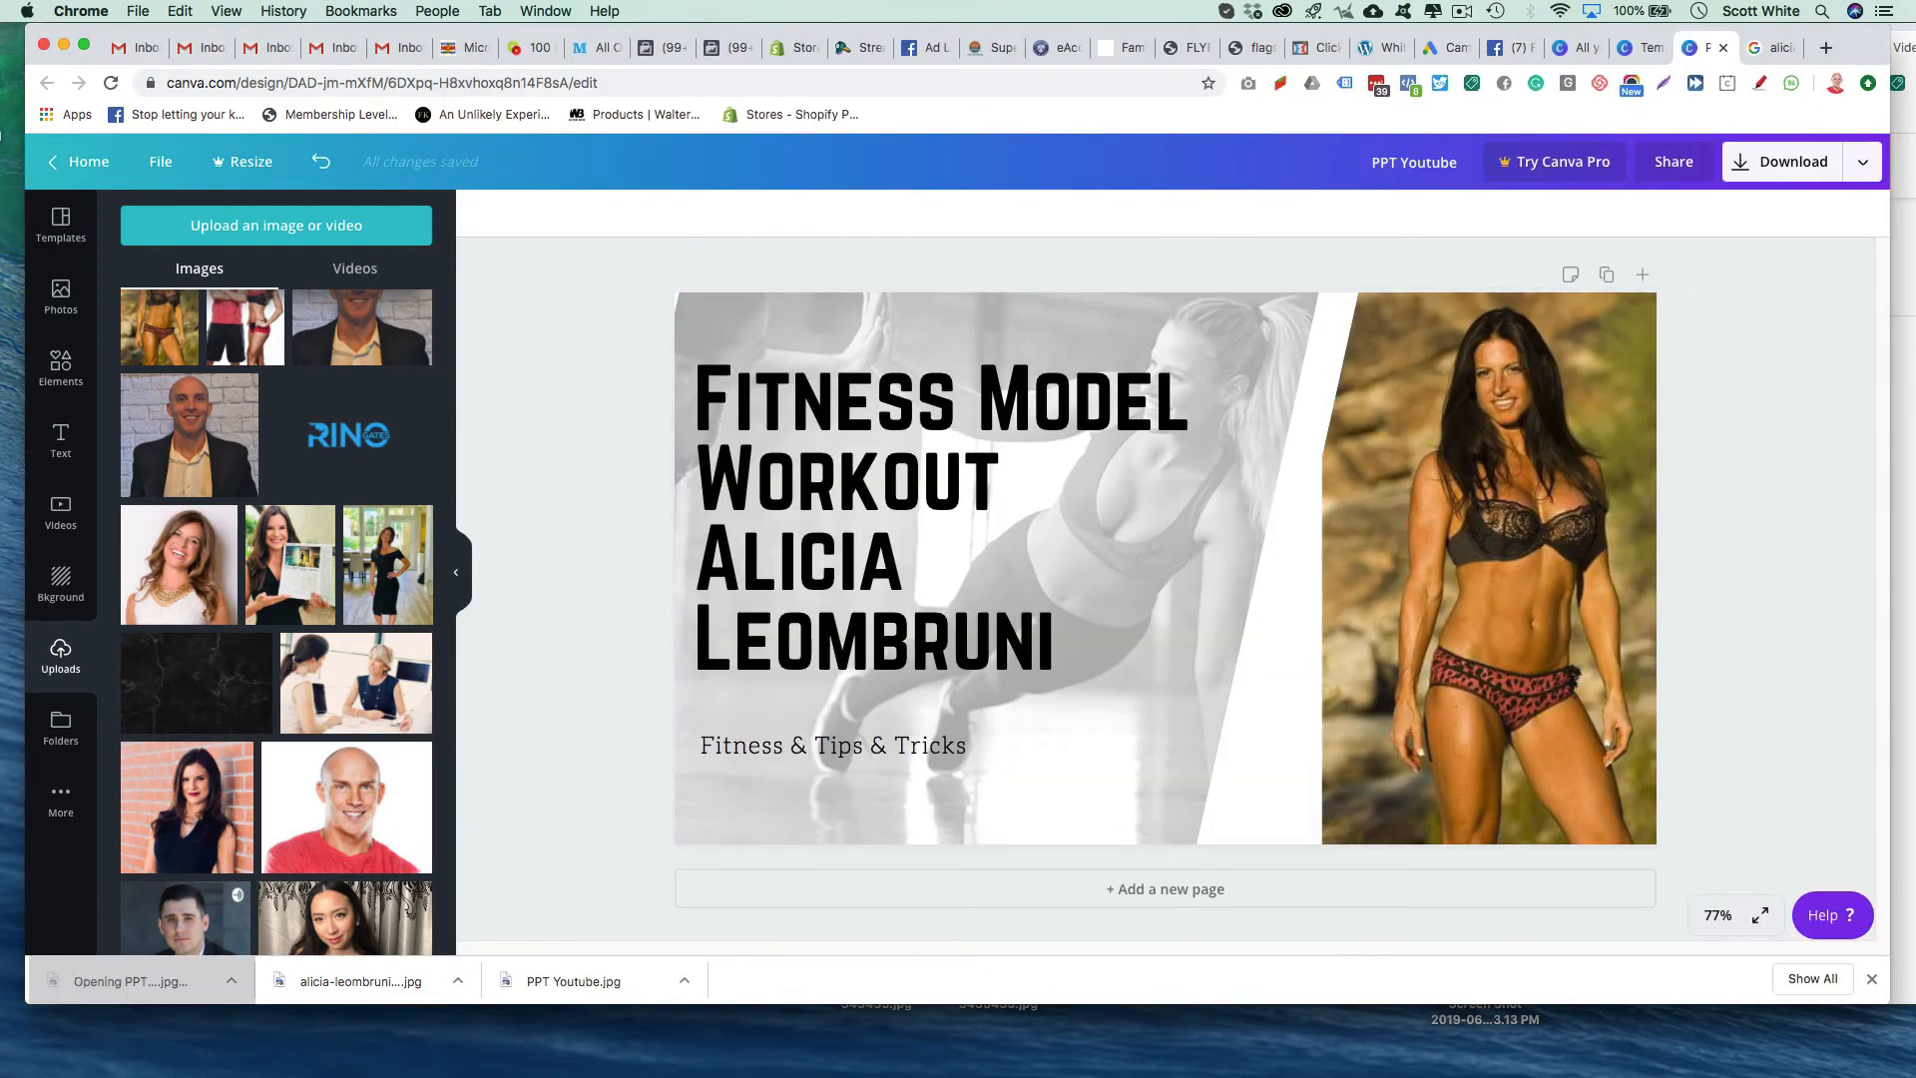
{"action": "left_click", "coordinate": [1116, 34]}
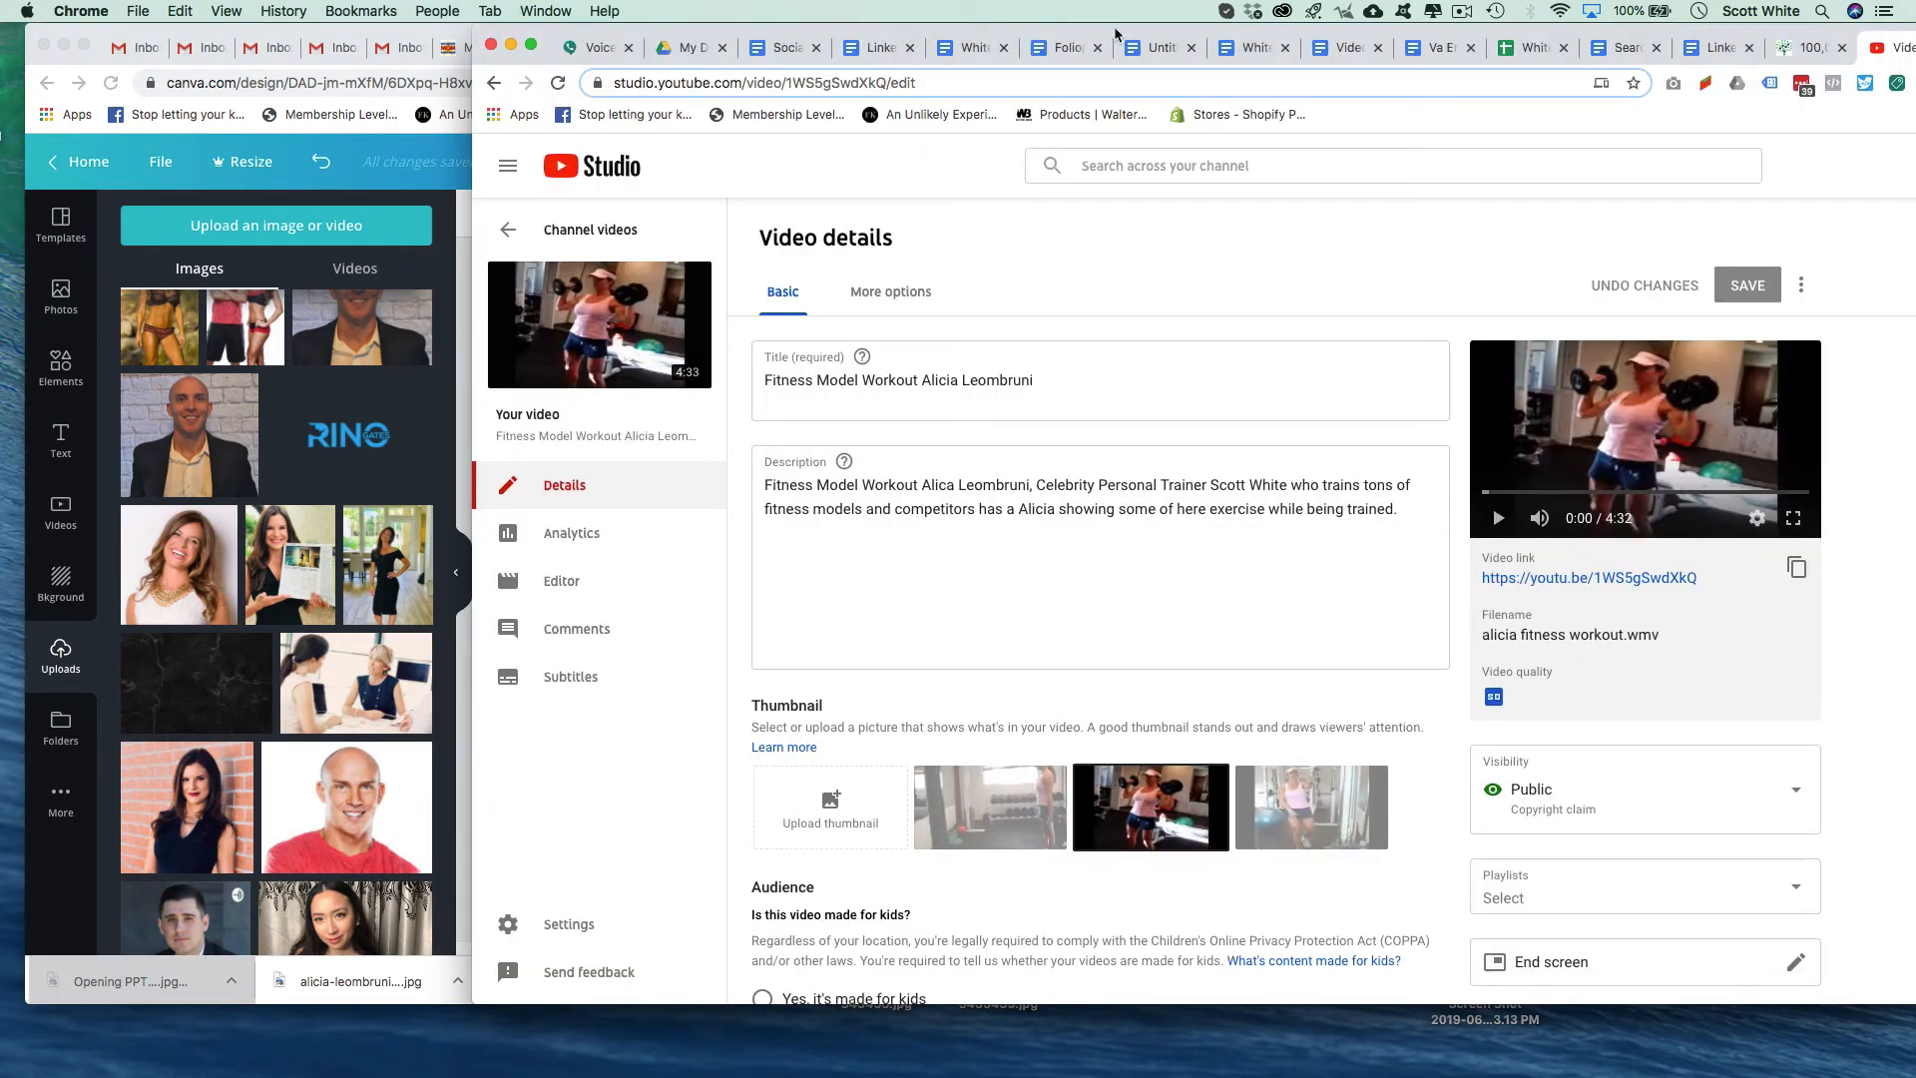
{"action": "left_click_drag", "start_coordinate": [553, 42], "coordinate": [1915, 56]}
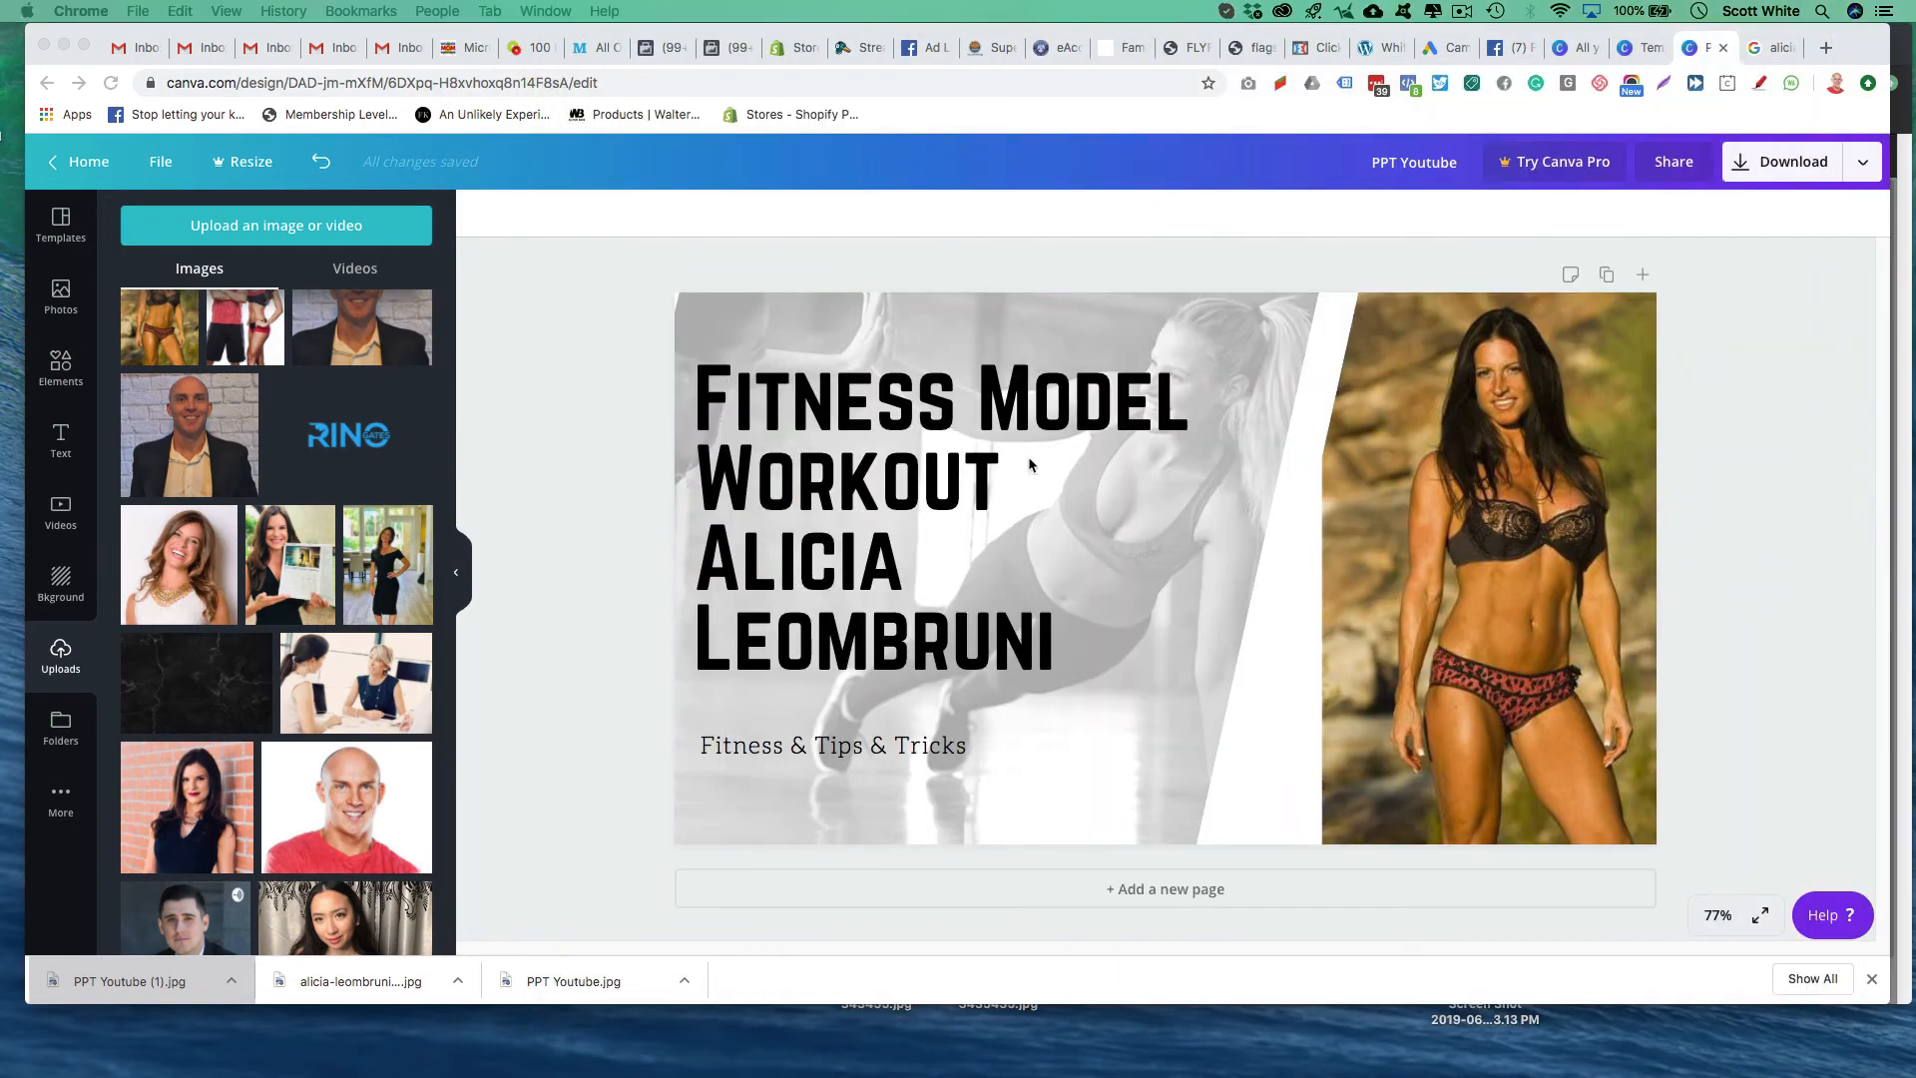
Step: Switch to YouTube Studio, set PPT Youtube (1).jpg as the fitness model workout video's thumbnail and save the video details
{"action": "left_click", "coordinate": [146, 973]}
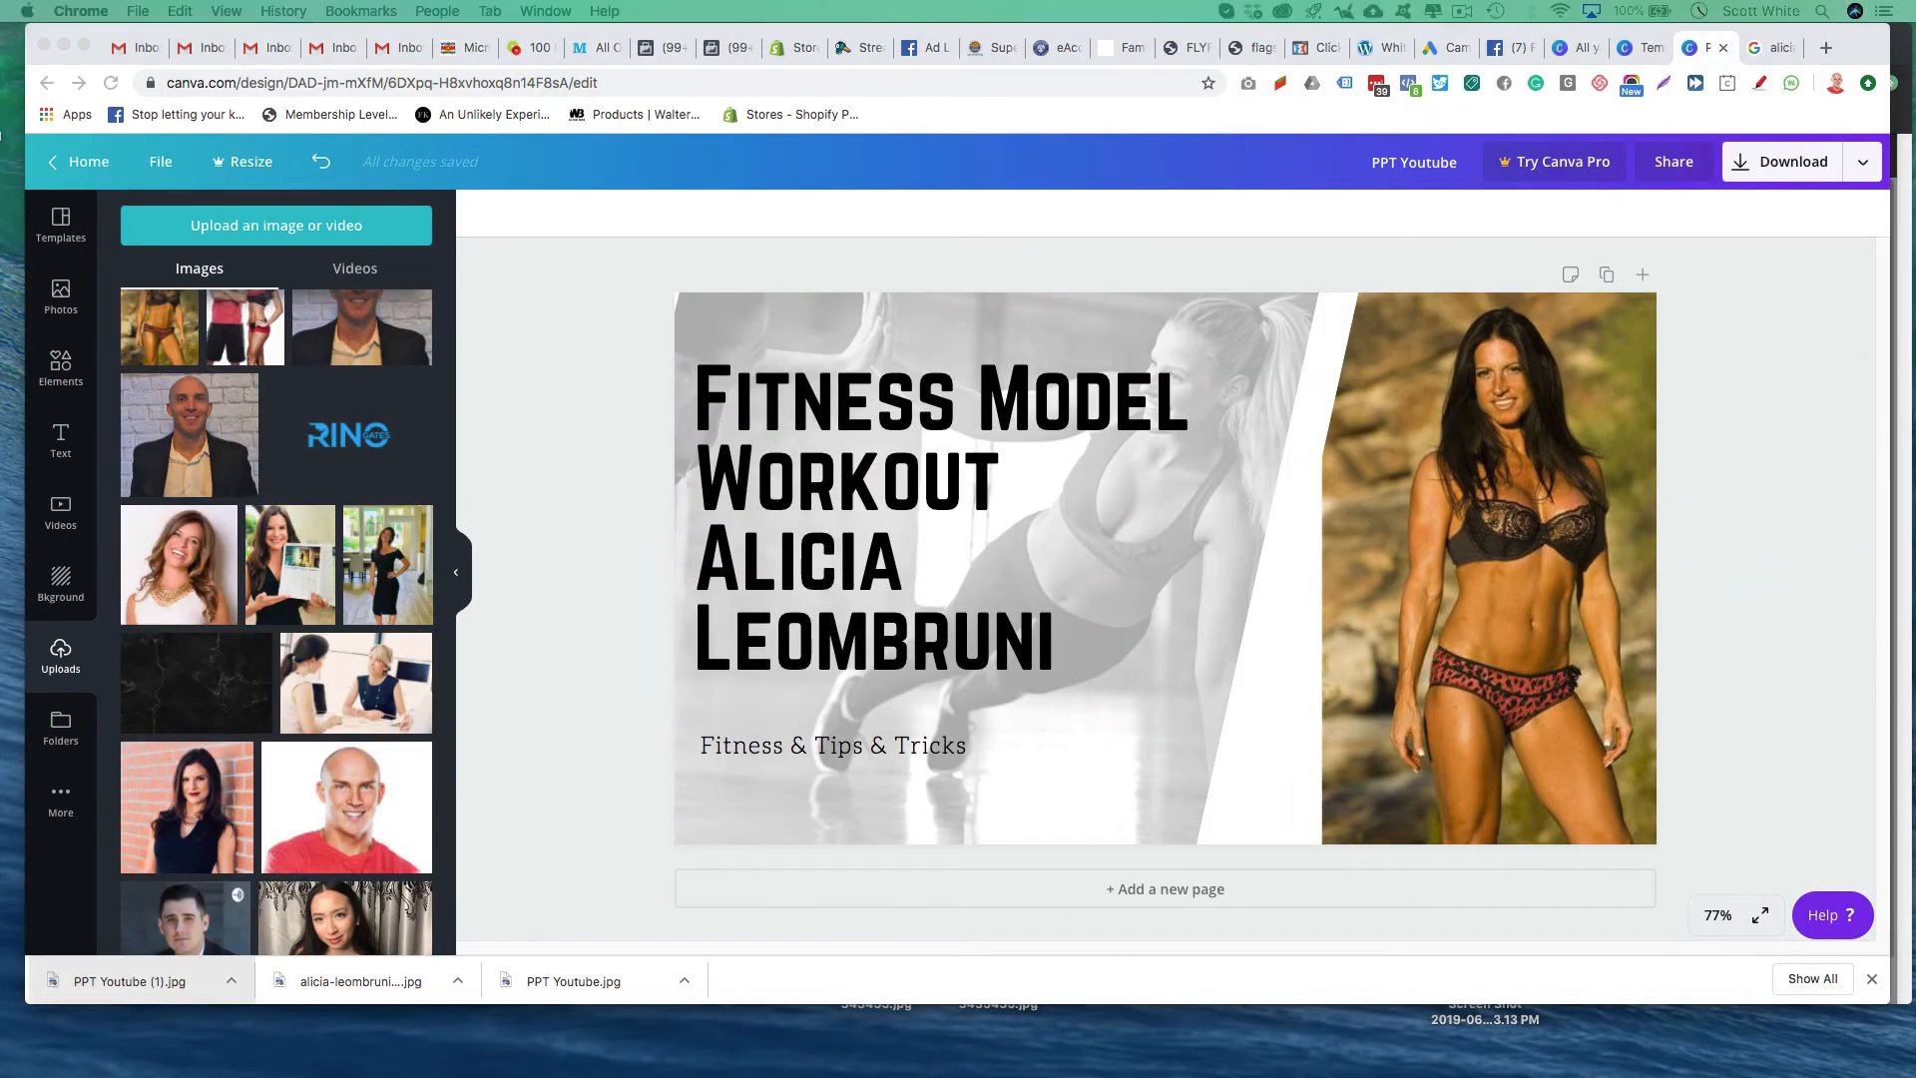
{"action": "left_click_drag", "start_coordinate": [1915, 40], "coordinate": [482, 40]}
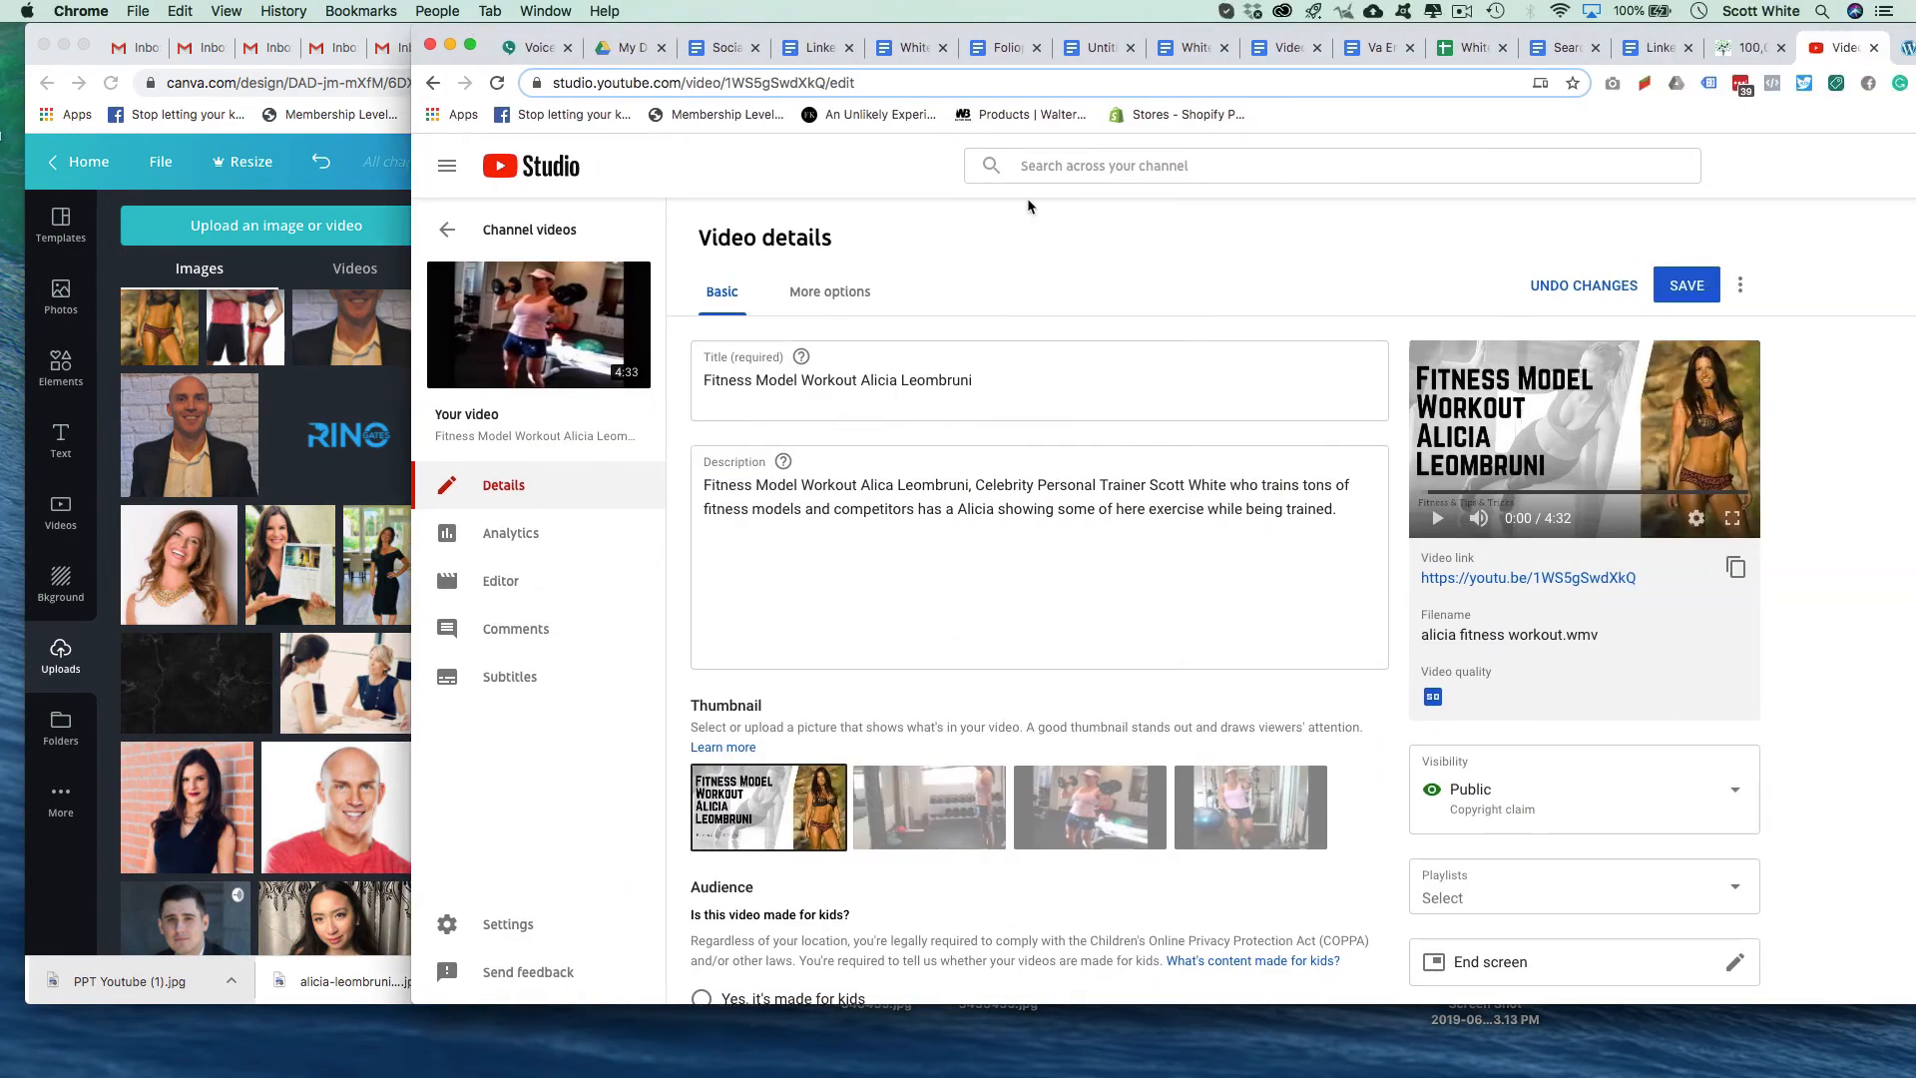
{"action": "left_click", "coordinate": [1677, 285]}
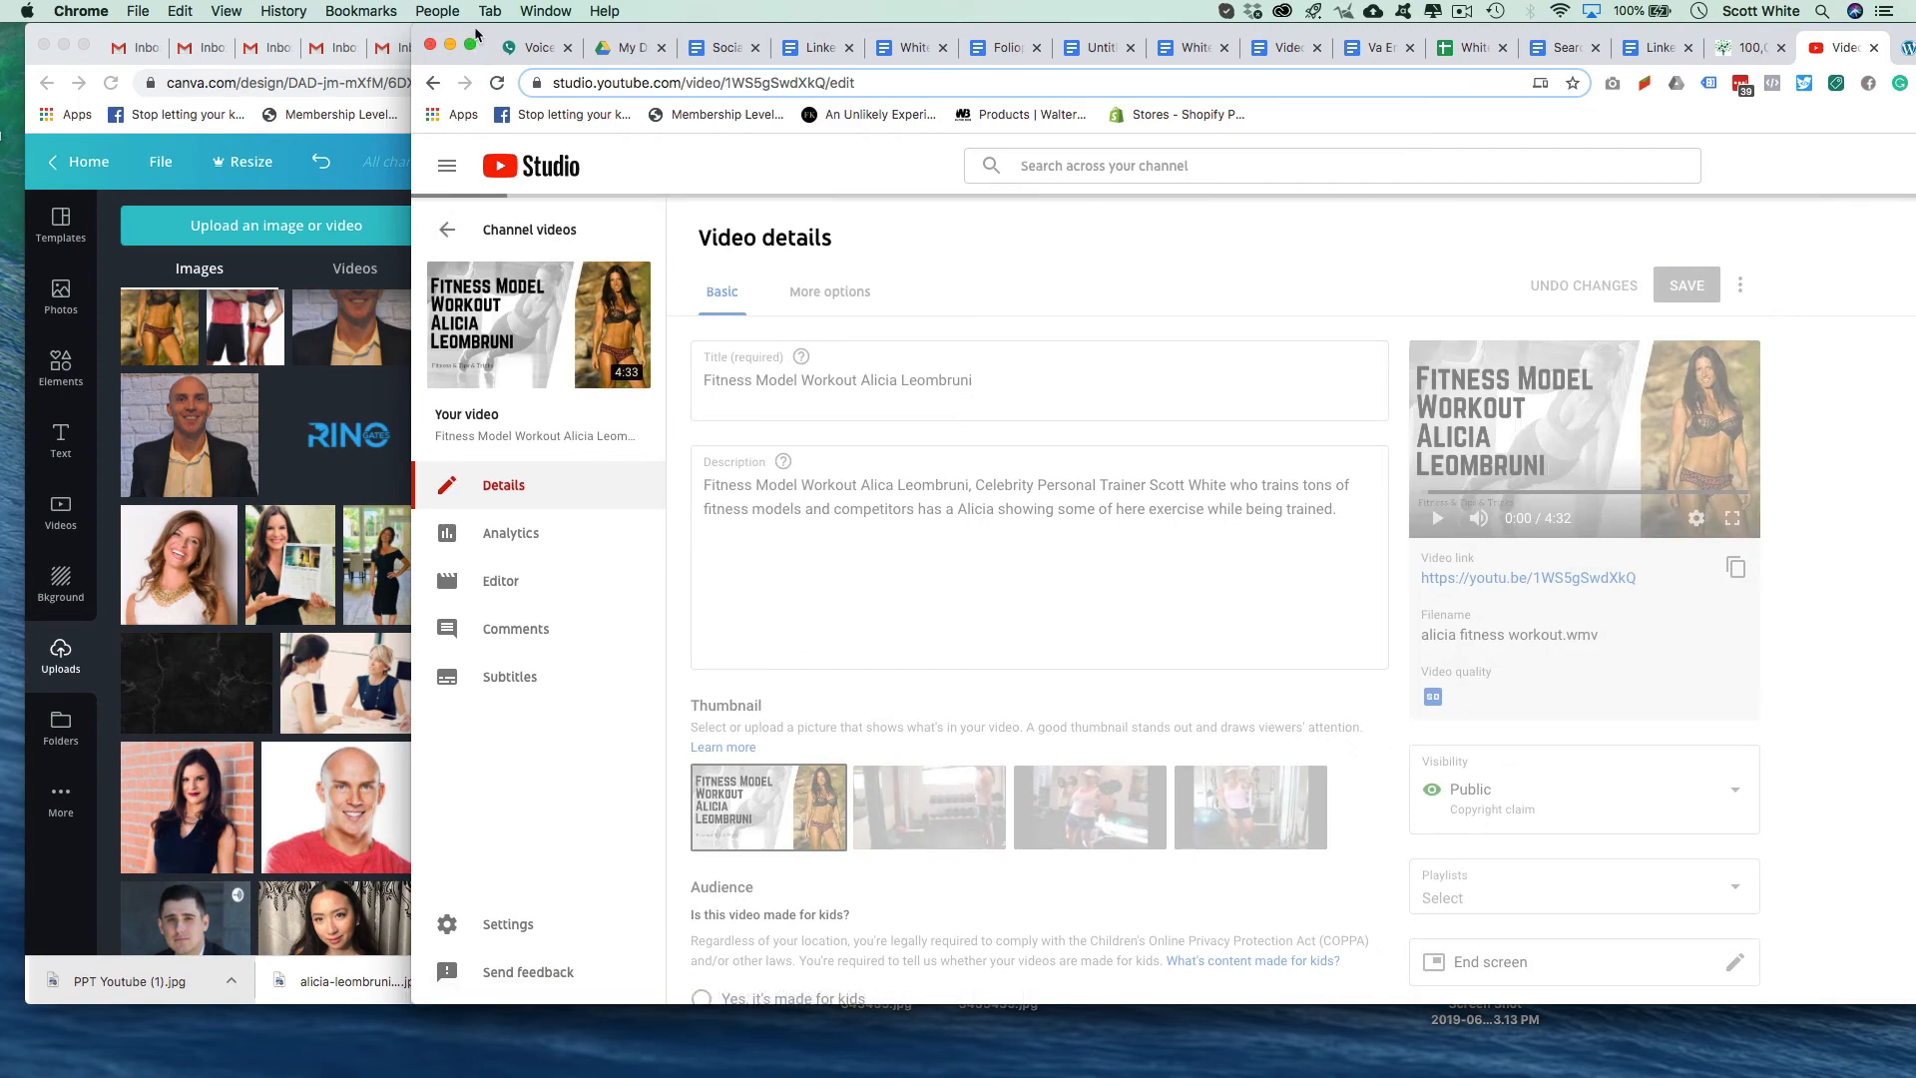
{"action": "left_click_drag", "start_coordinate": [479, 38], "coordinate": [1915, 40]}
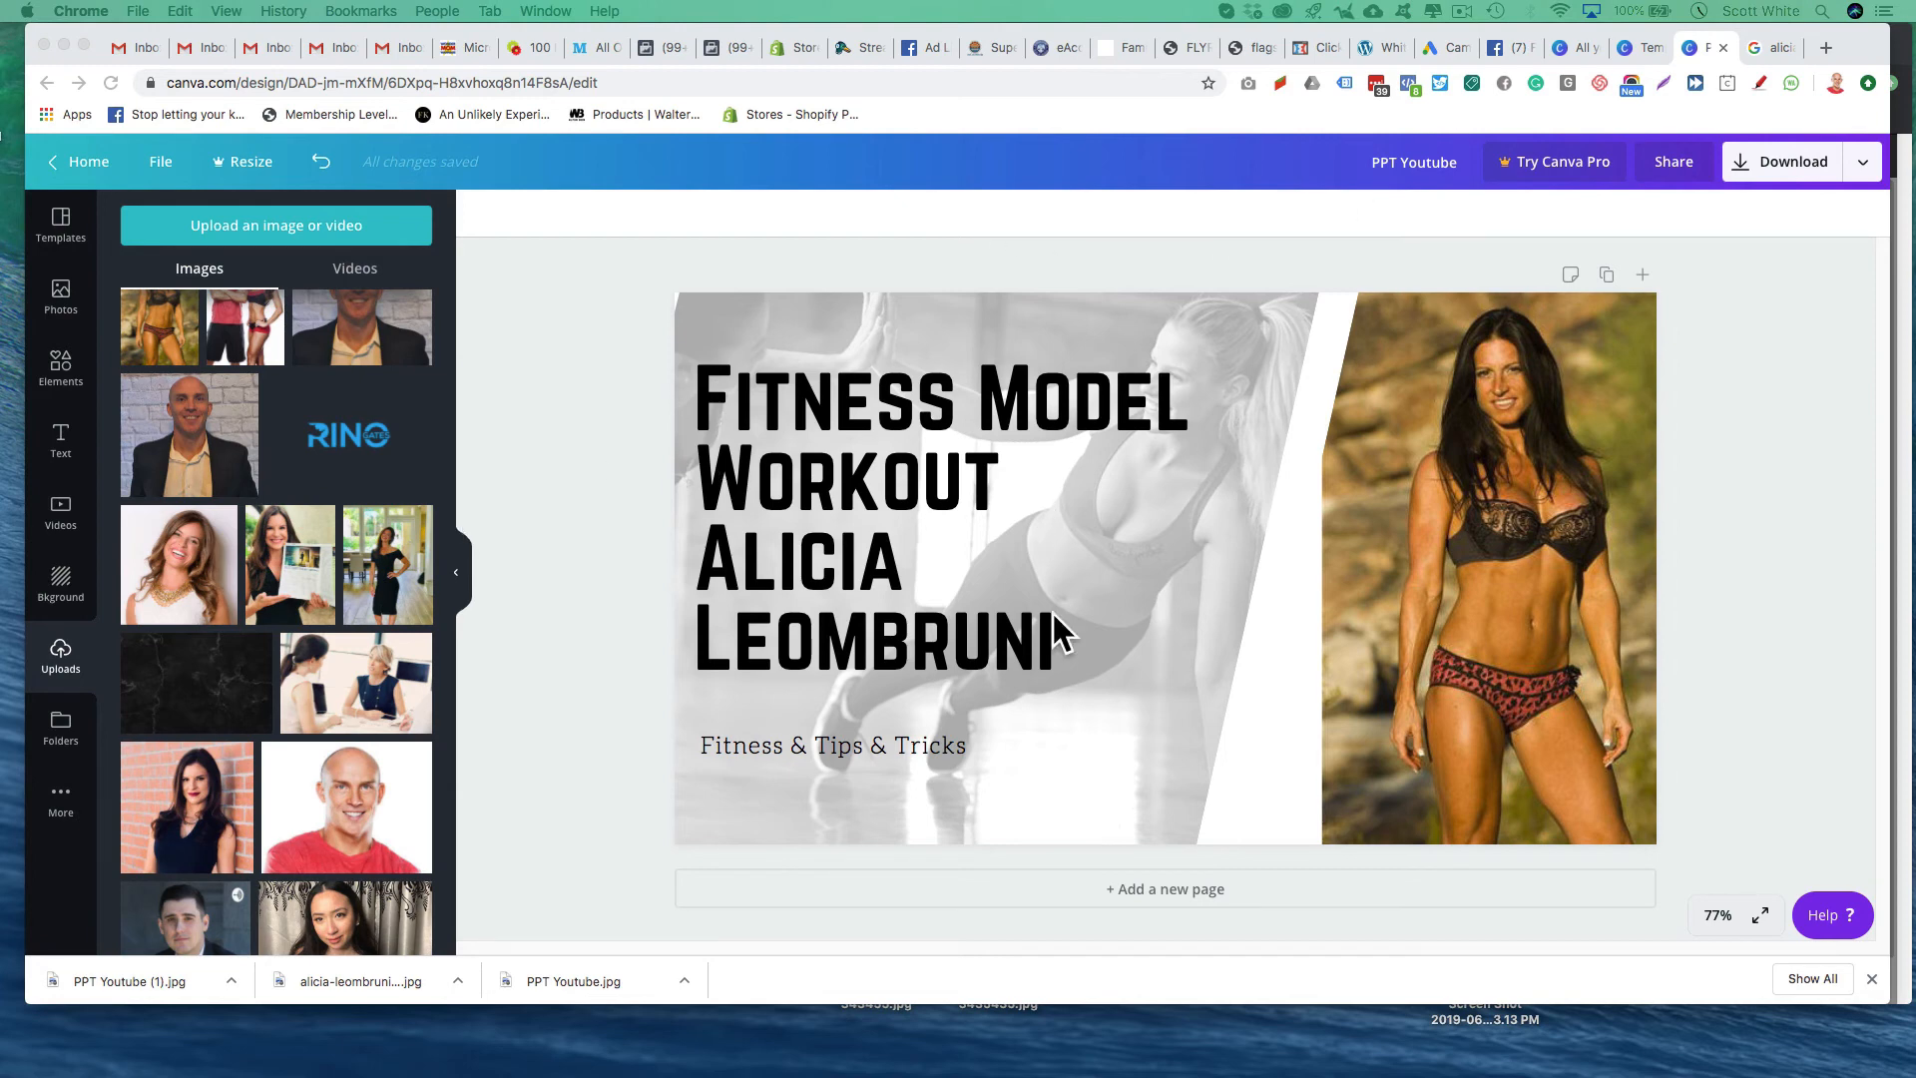
Step: Widen the model's photo in the Canva design leftward behind the slanted white strip and scale it down from its lower-right corner
{"action": "left_click", "coordinate": [1310, 691]}
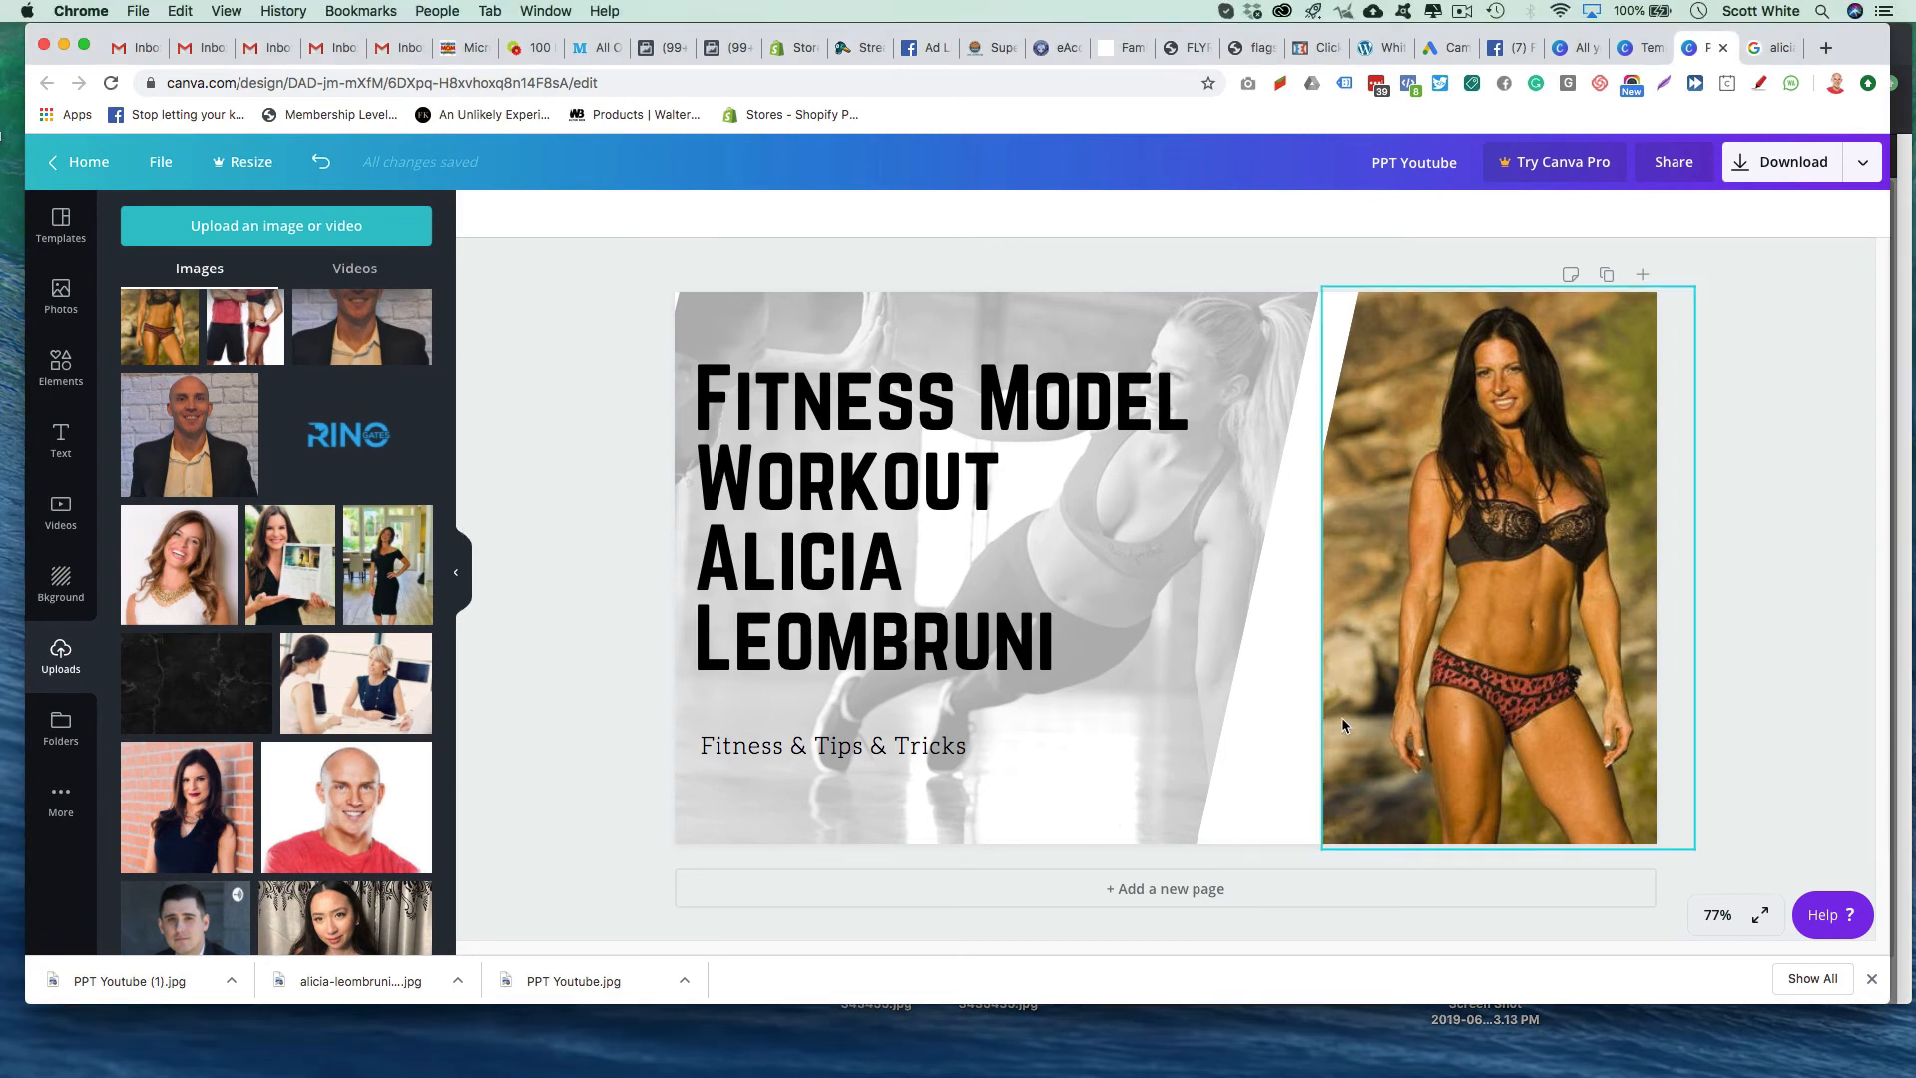
{"action": "left_click", "coordinate": [1323, 724]}
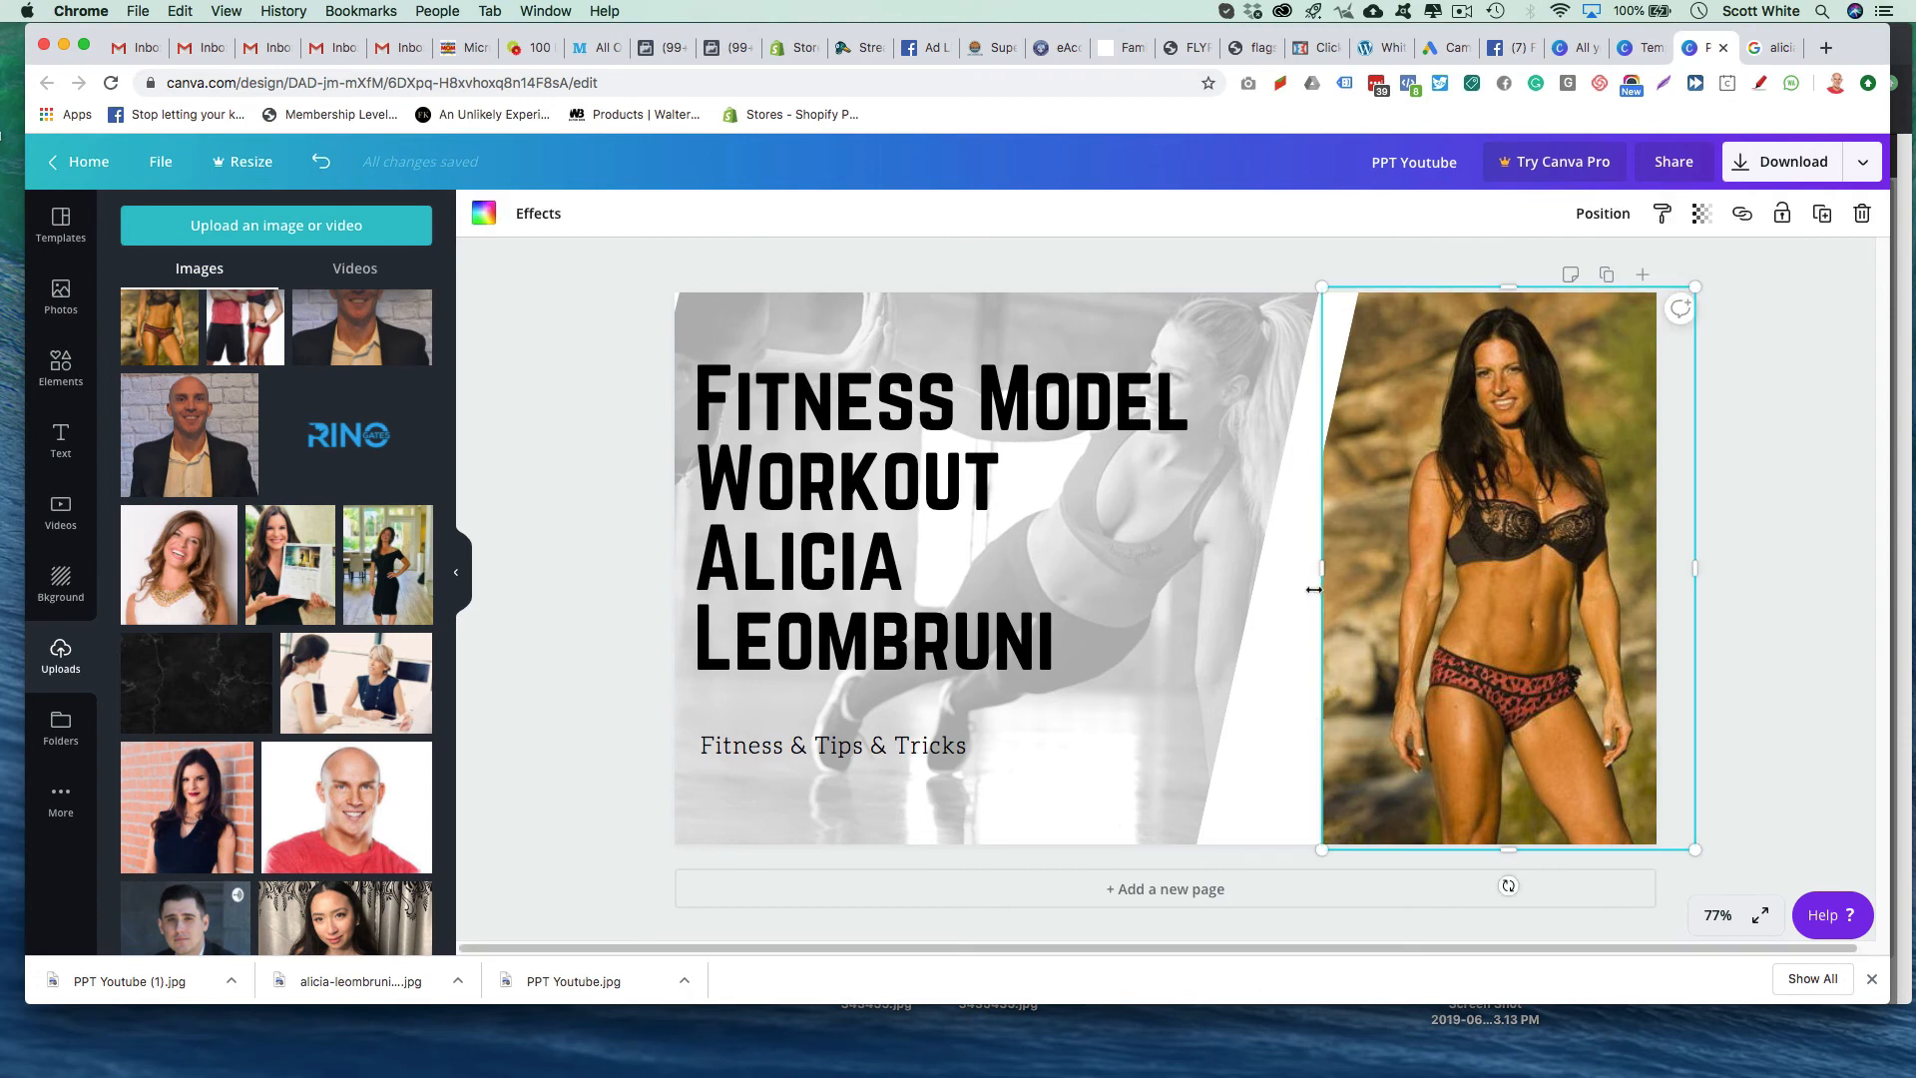
{"action": "left_click_drag", "start_coordinate": [1297, 571], "coordinate": [1216, 578]}
{"action": "left_click_drag", "start_coordinate": [1437, 562], "coordinate": [1446, 562]}
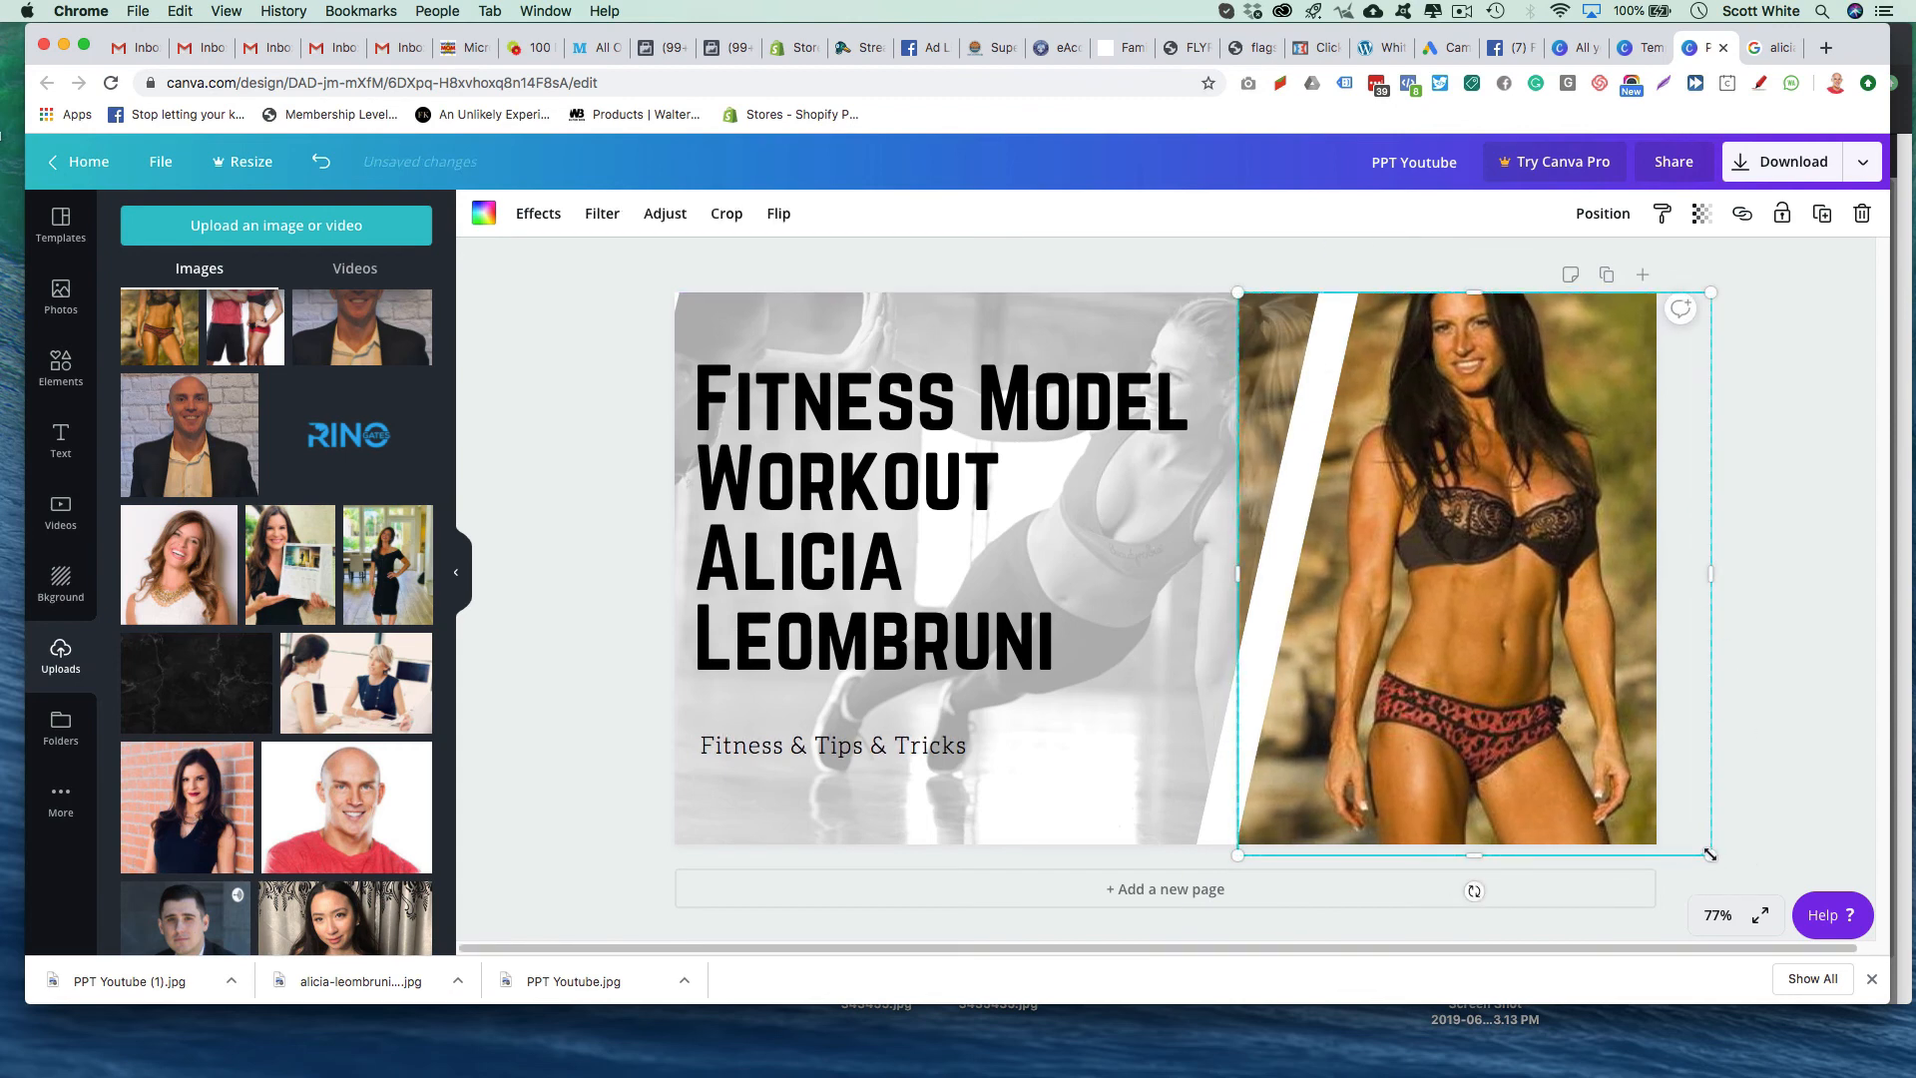
{"action": "left_click_drag", "start_coordinate": [1709, 854], "coordinate": [1557, 724]}
Step: Bring the tilted, faded photo of the exercising woman to the front of the design
{"action": "left_click", "coordinate": [1191, 327]}
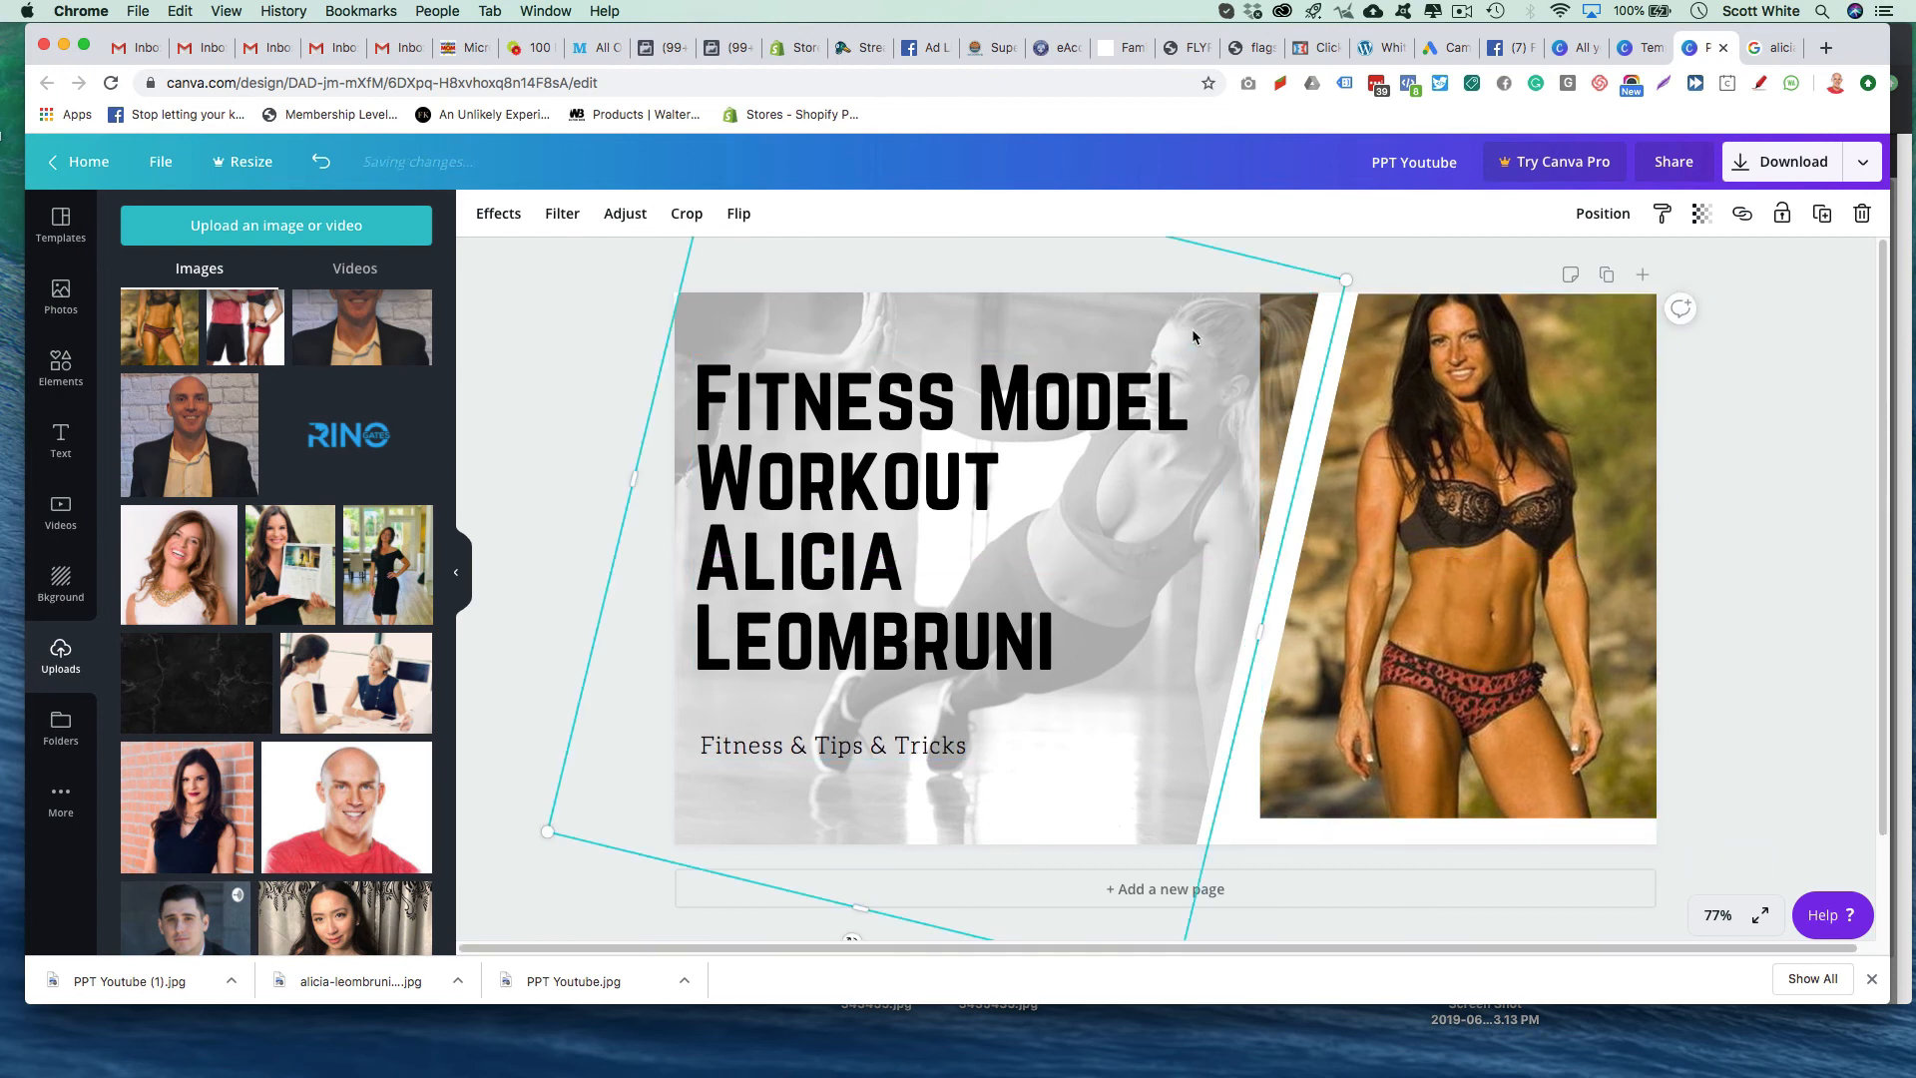
{"action": "right_click", "coordinate": [1191, 327]}
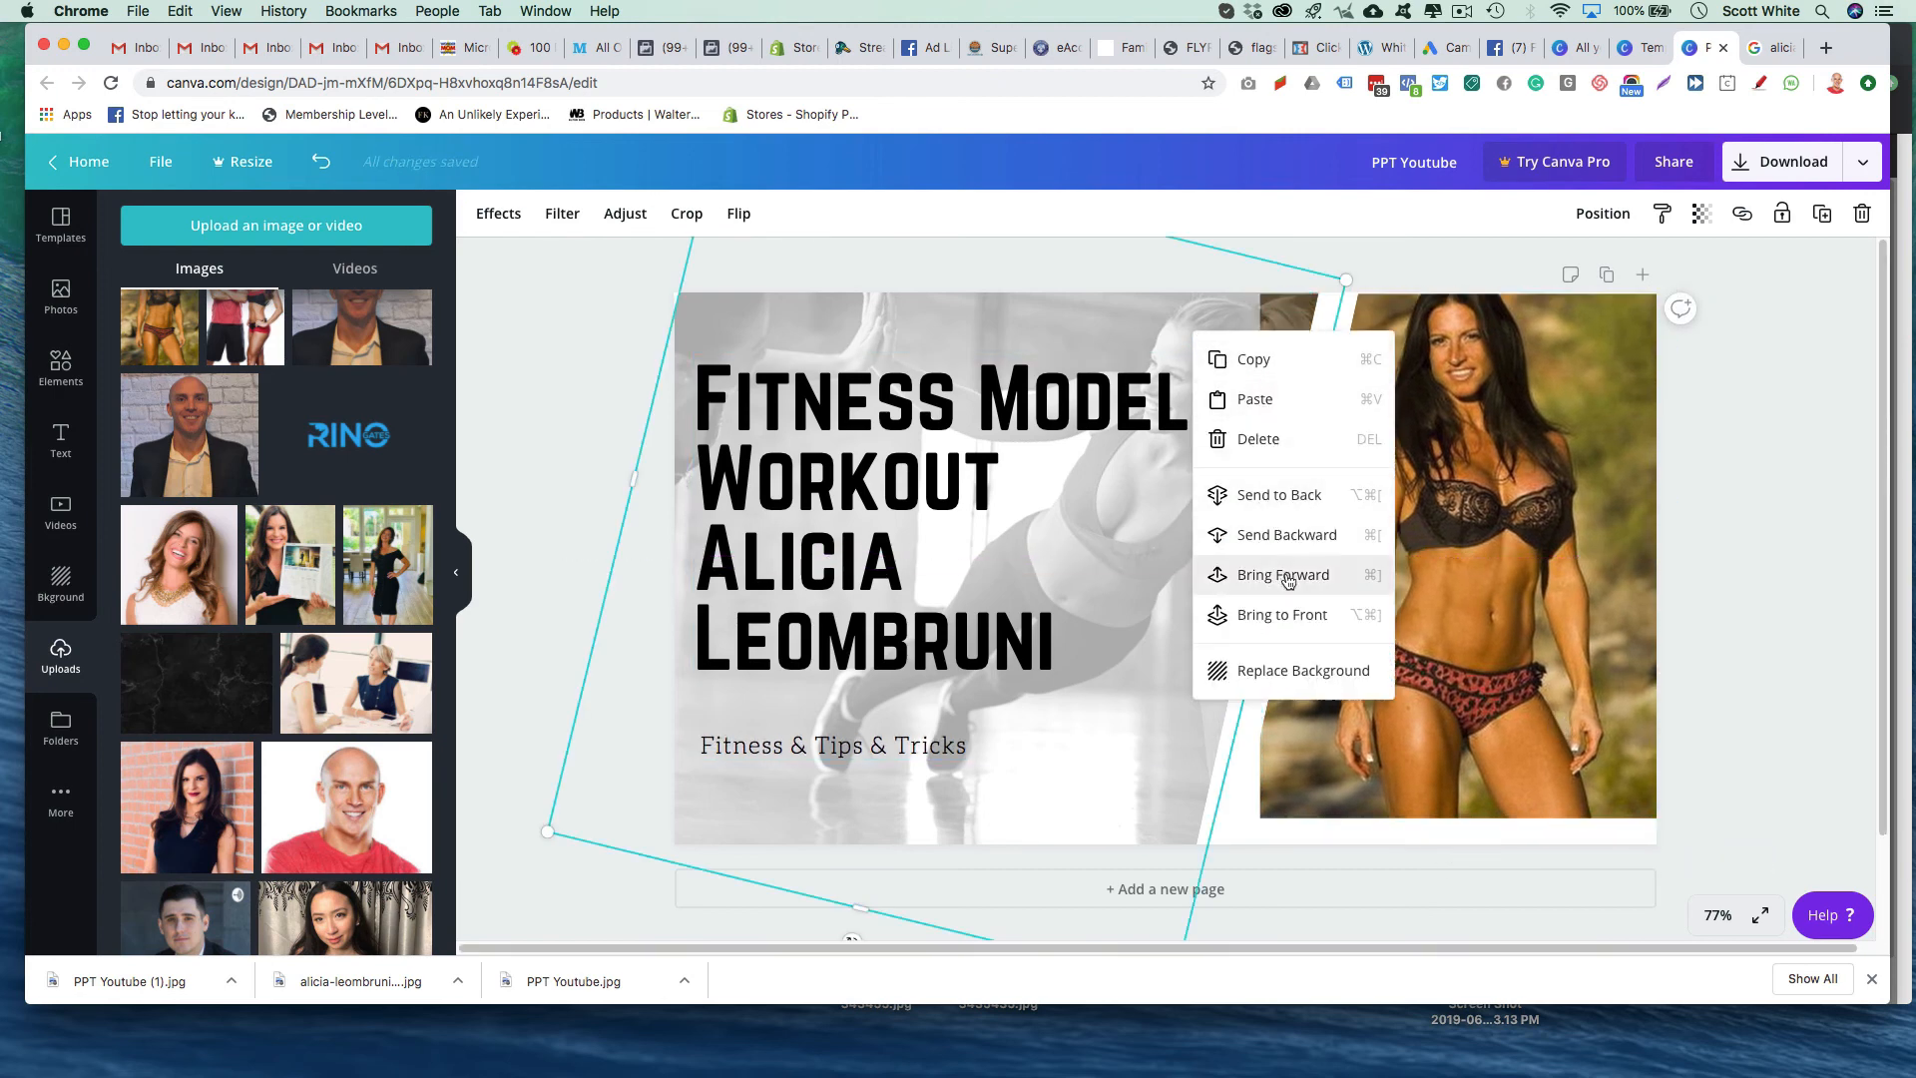
{"action": "left_click", "coordinate": [1277, 614]}
{"action": "left_click", "coordinate": [1241, 277]}
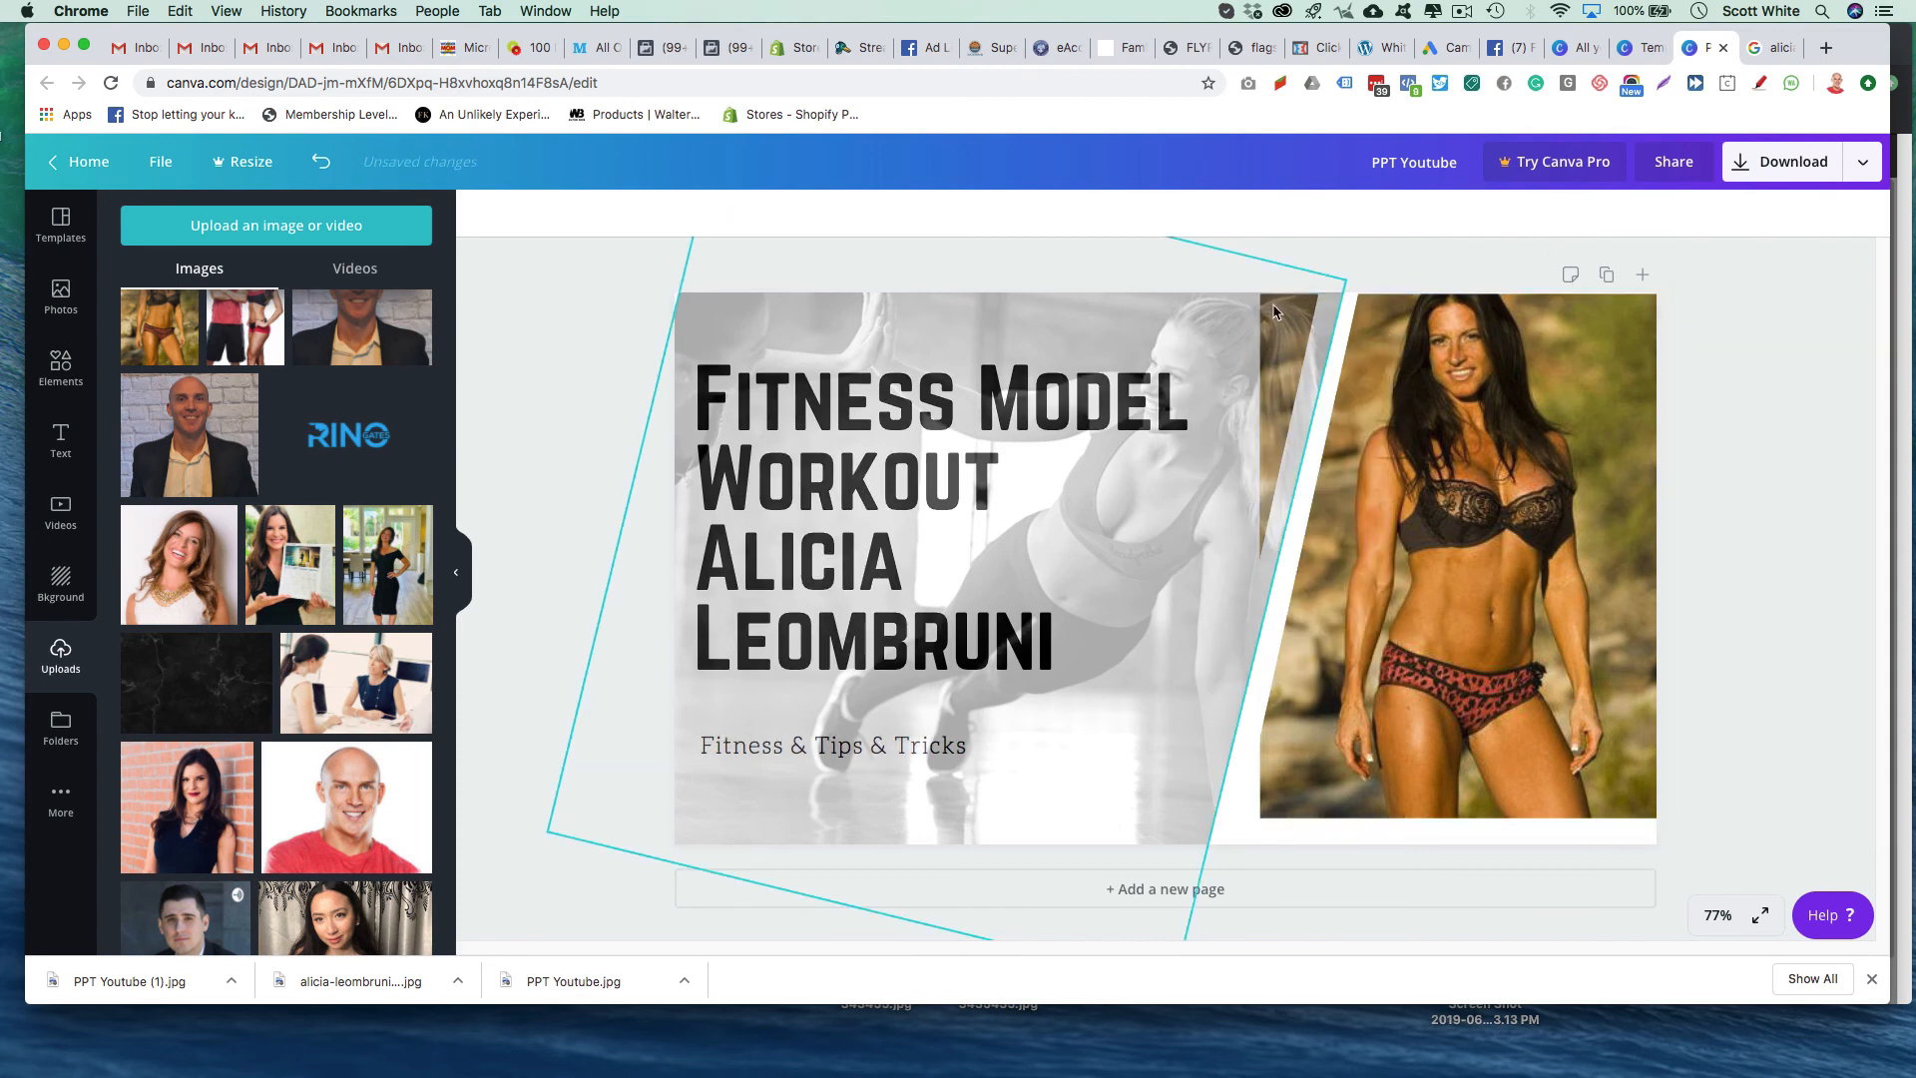
Step: Shift the model's photo slightly right and extend its lower edge down to the bottom of the page
{"action": "left_click", "coordinate": [1439, 363]}
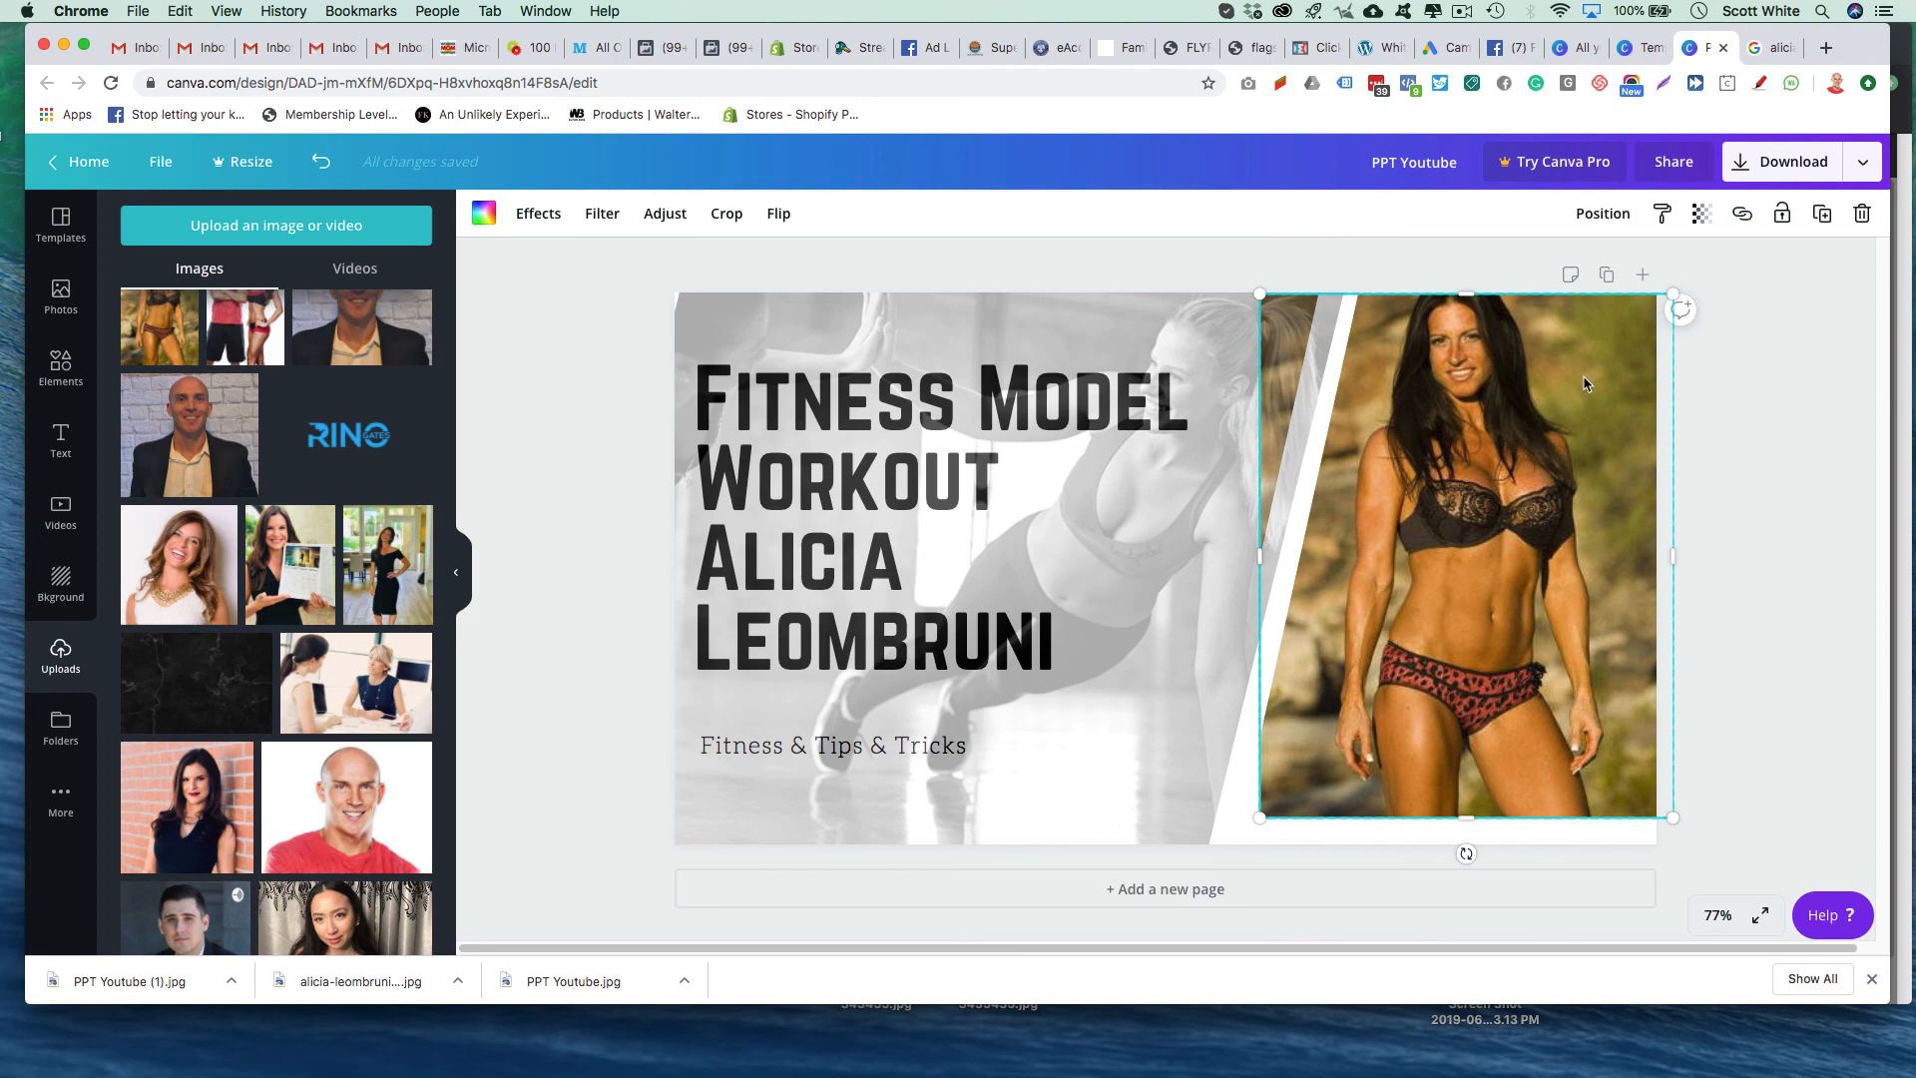
{"action": "left_click_drag", "start_coordinate": [1586, 389], "coordinate": [1571, 368]}
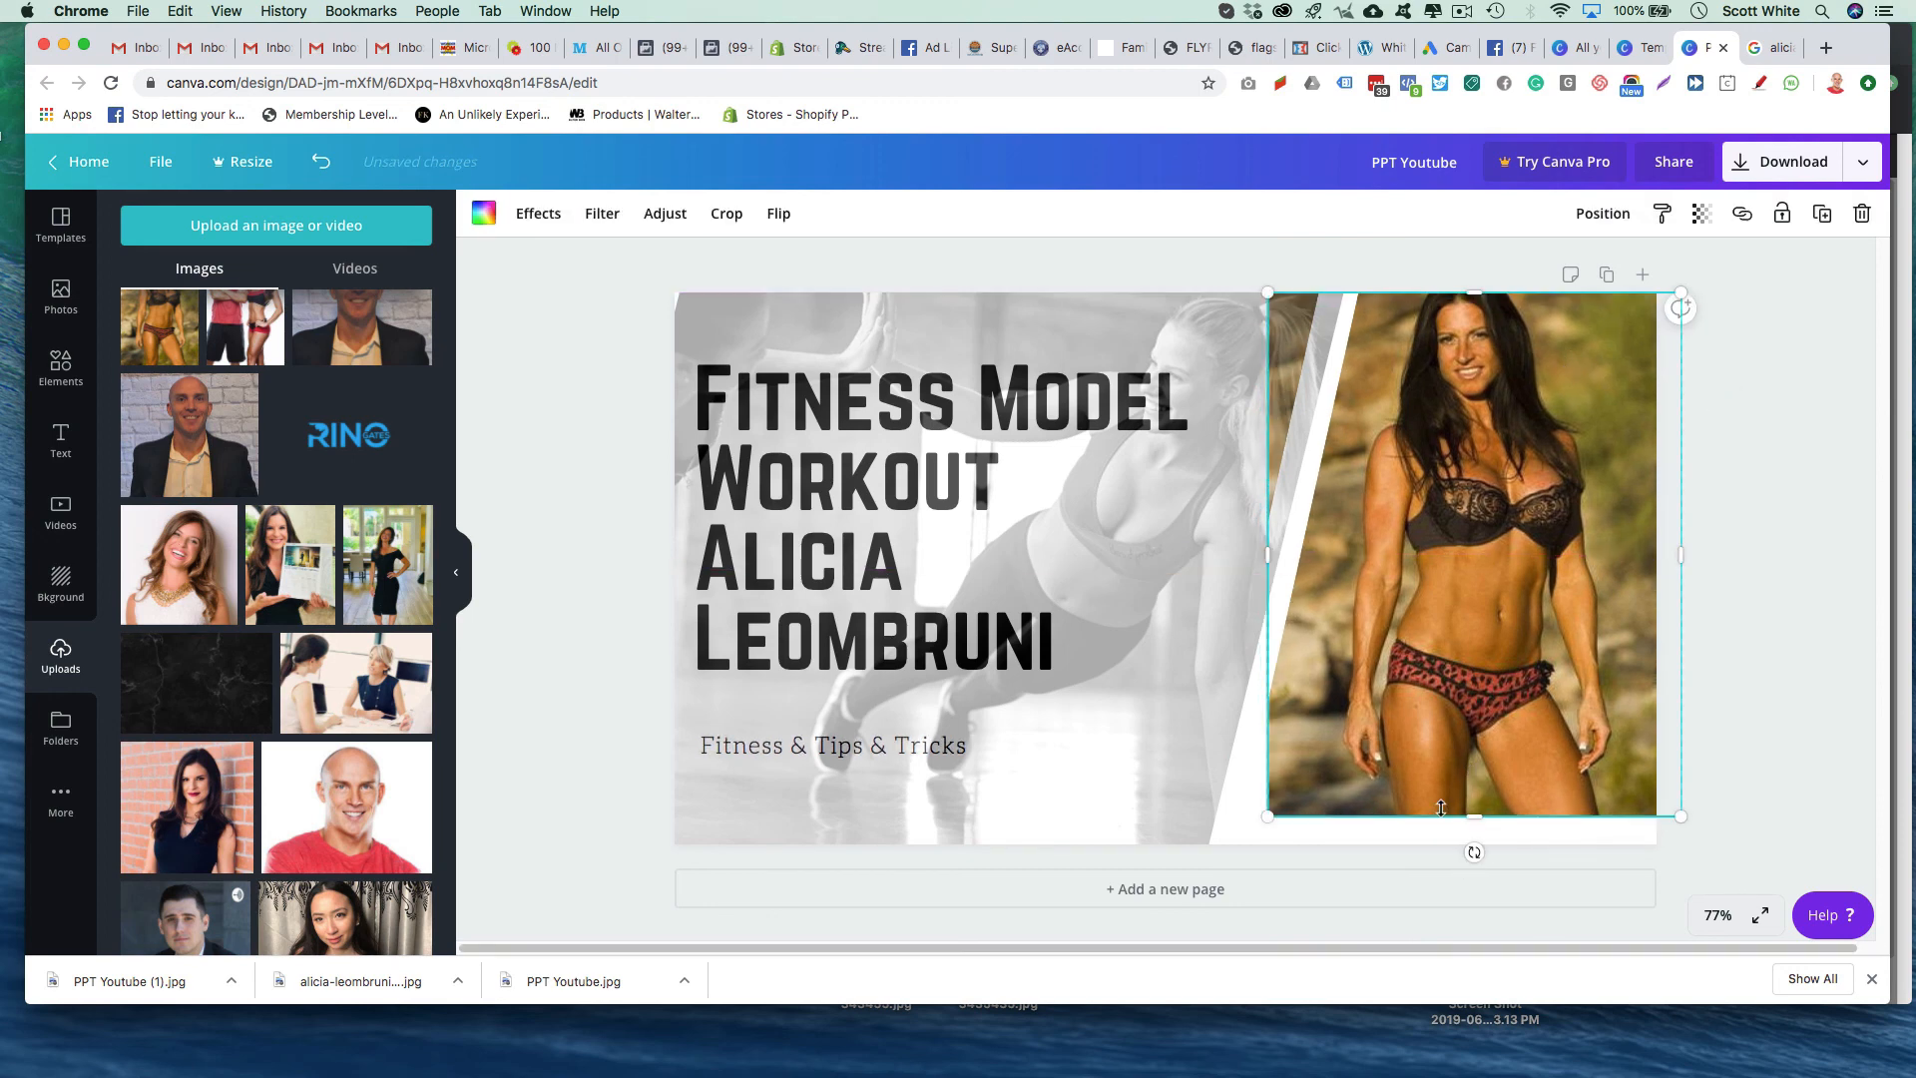
{"action": "left_click_drag", "start_coordinate": [1463, 812], "coordinate": [1459, 844]}
{"action": "left_click", "coordinate": [1751, 723]}
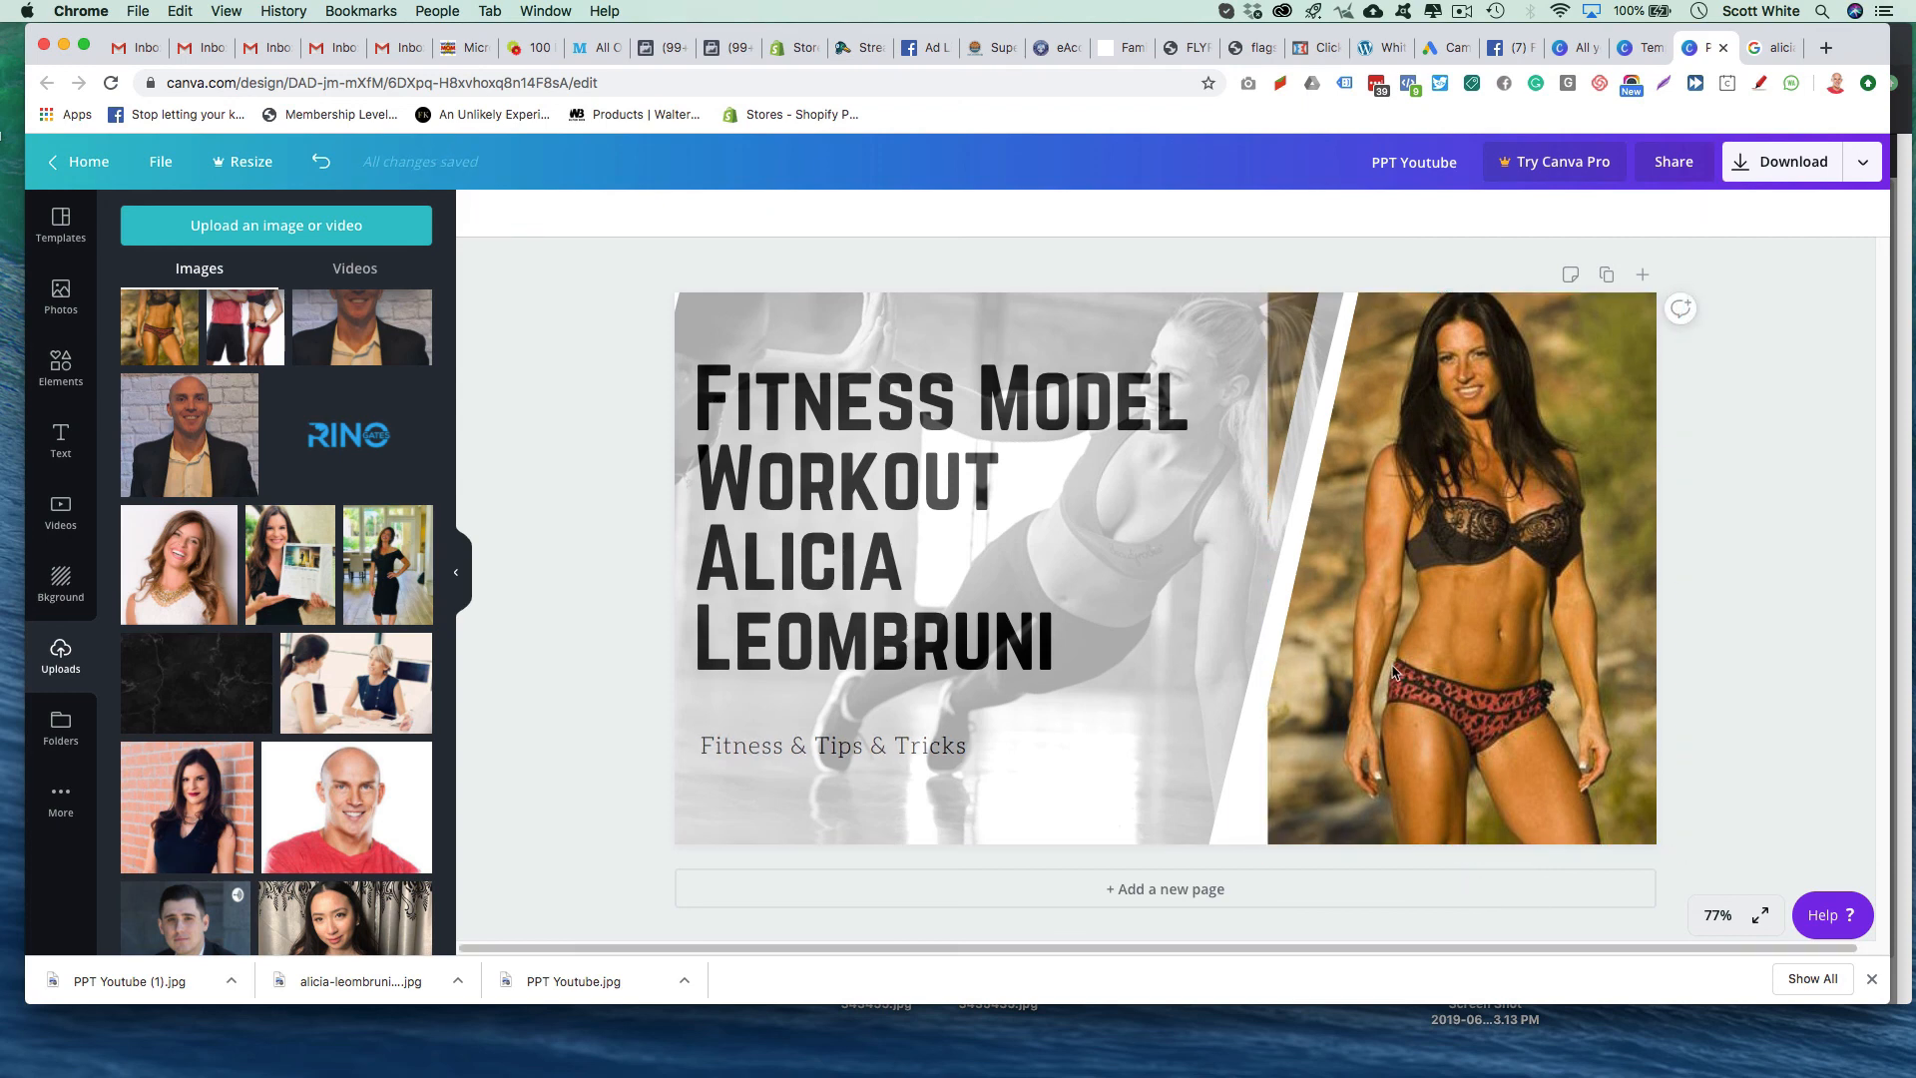